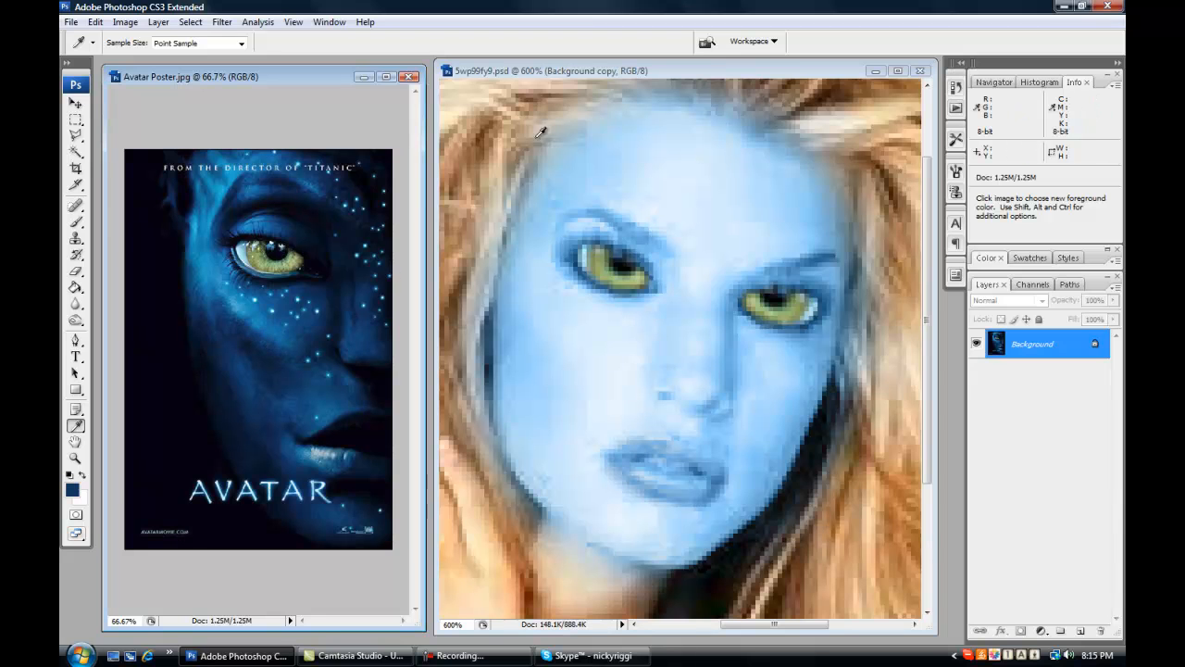
Set the brush for the portrait document to Normal mode with 25% opacity
click(561, 68)
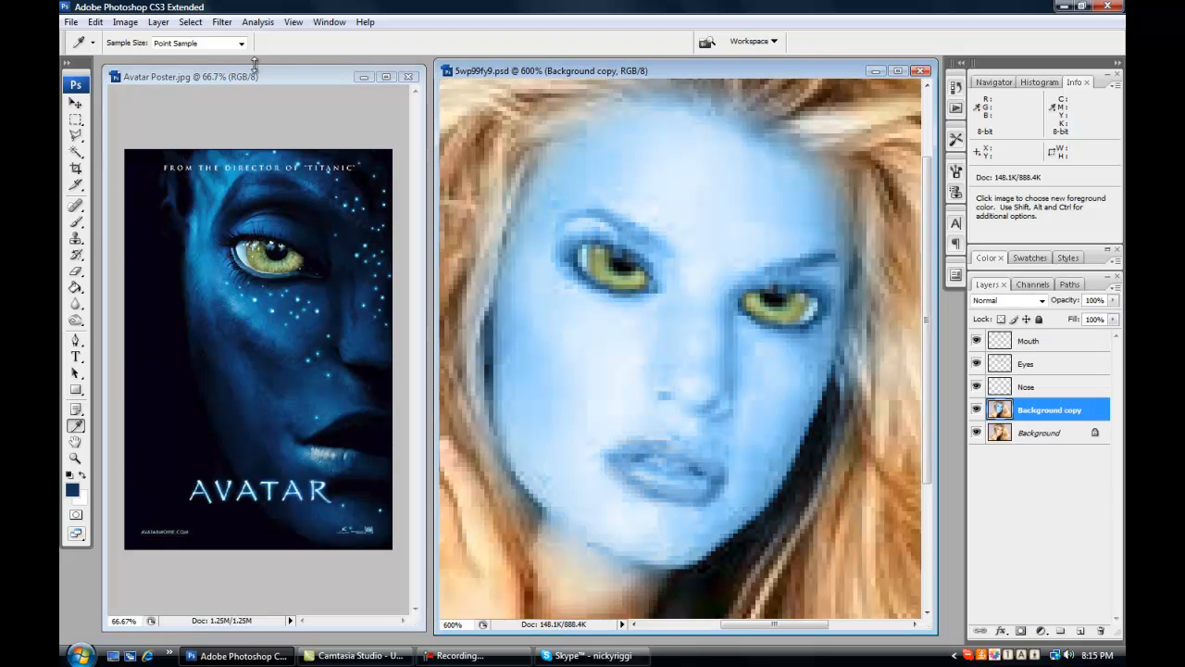
click(79, 222)
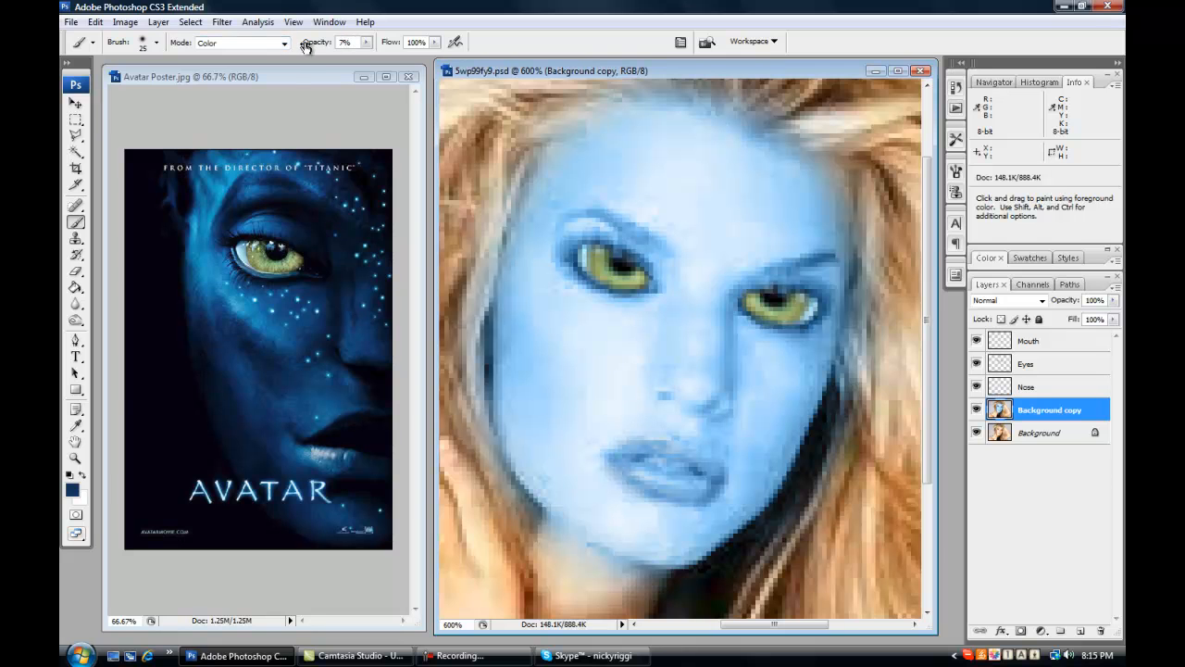
click(276, 45)
scroll(246, 74, up, 2)
click(233, 58)
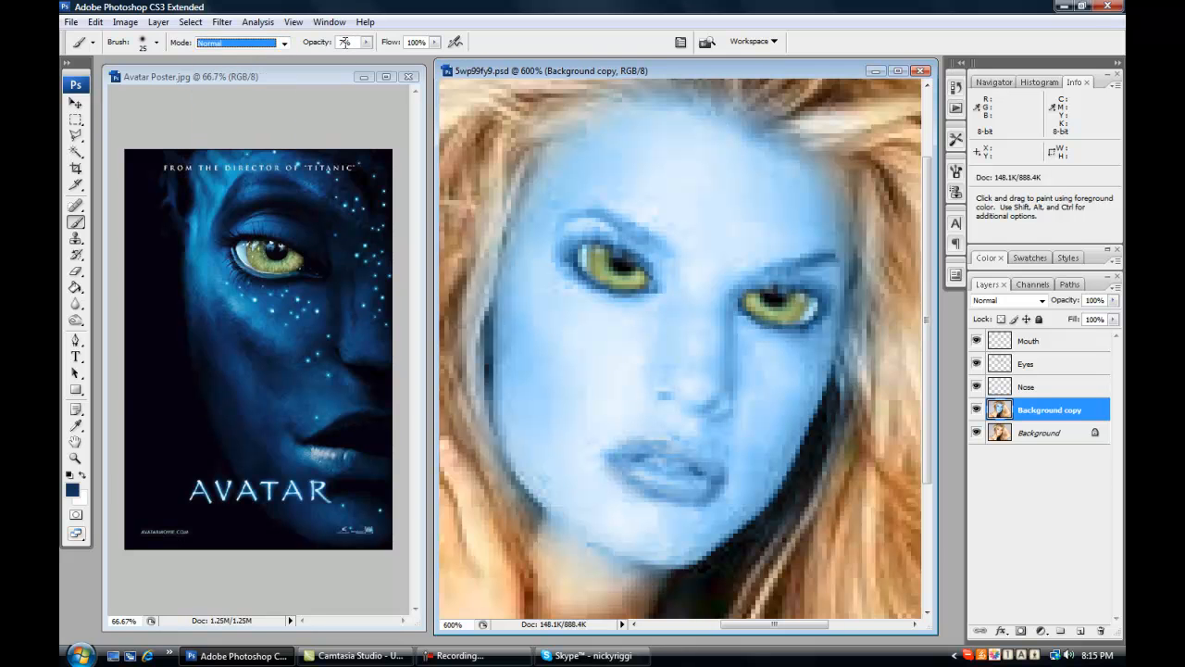
text(2)
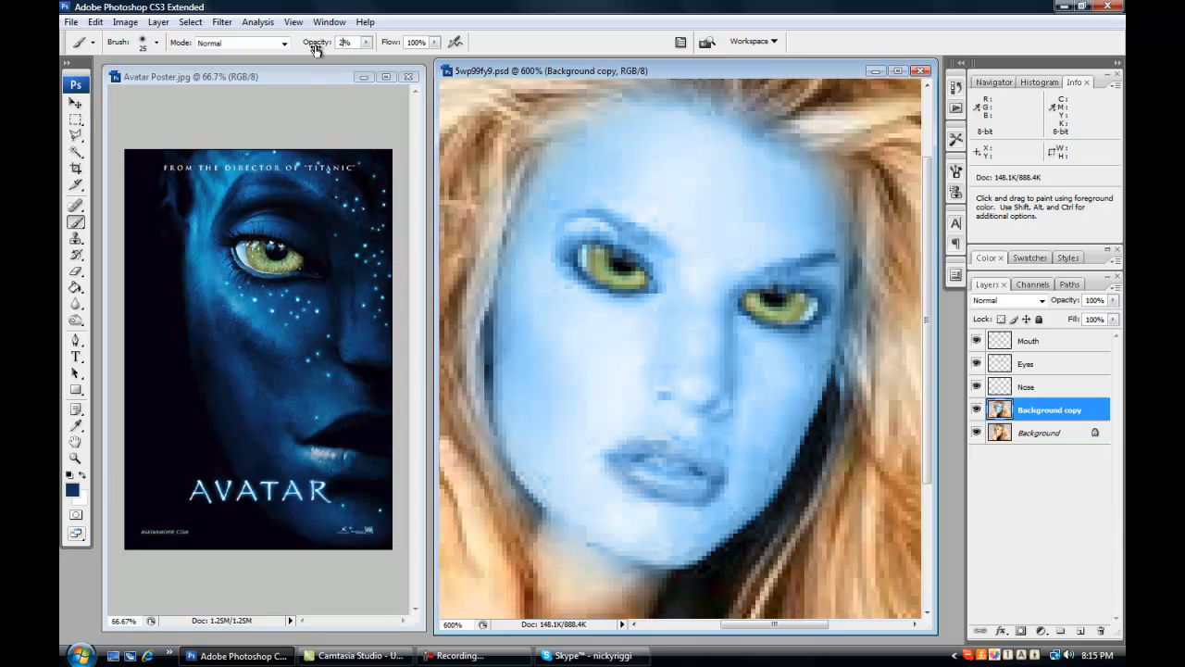
text(5)
key(ctrl)
Add a new layer directly above Background copy and name it Markings
click(76, 135)
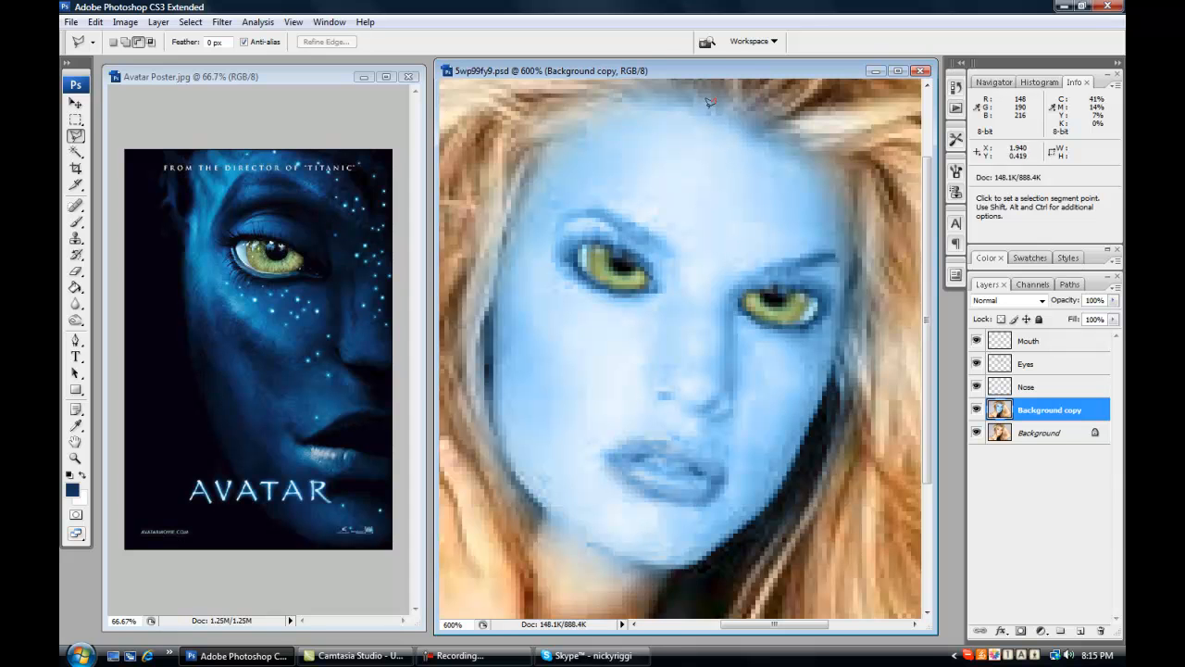
scroll(761, 167, up, 1)
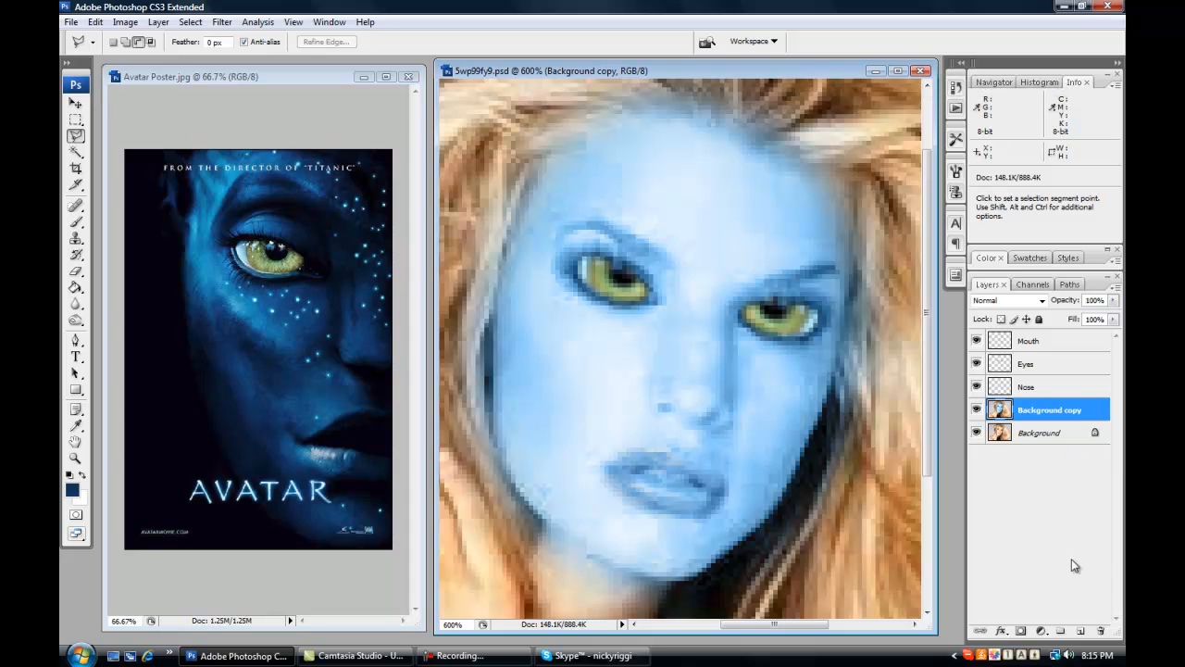
click(1080, 631)
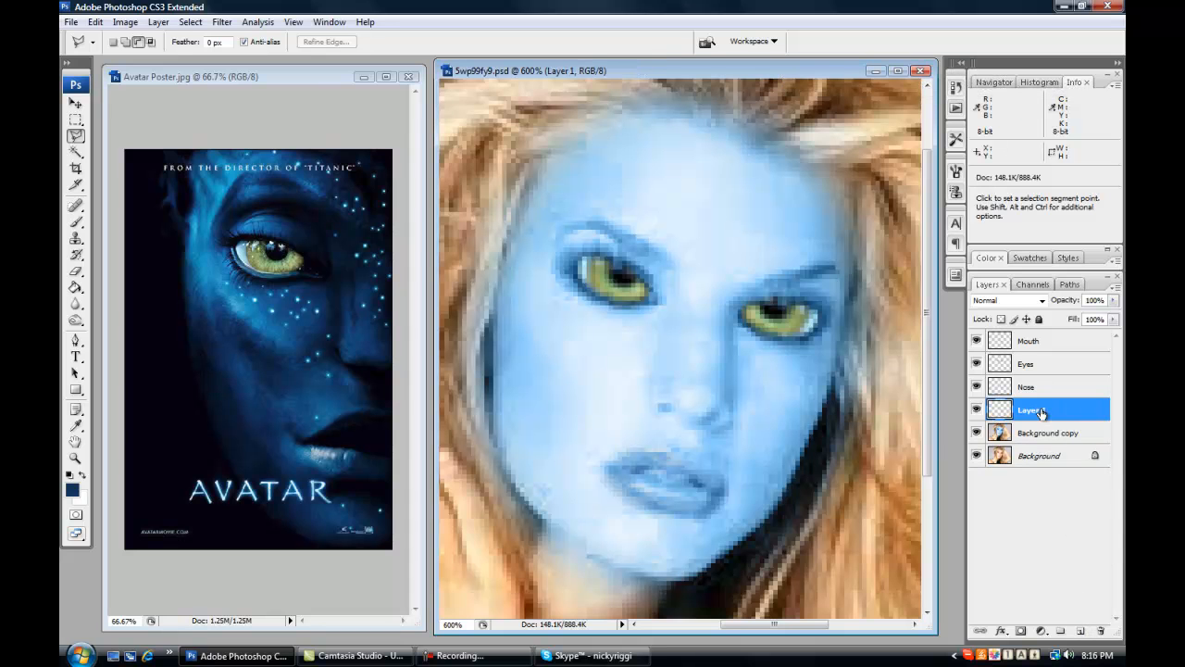
double_click(1041, 413)
key(Escape)
double_click(1034, 411)
text(Markings)
key(Return)
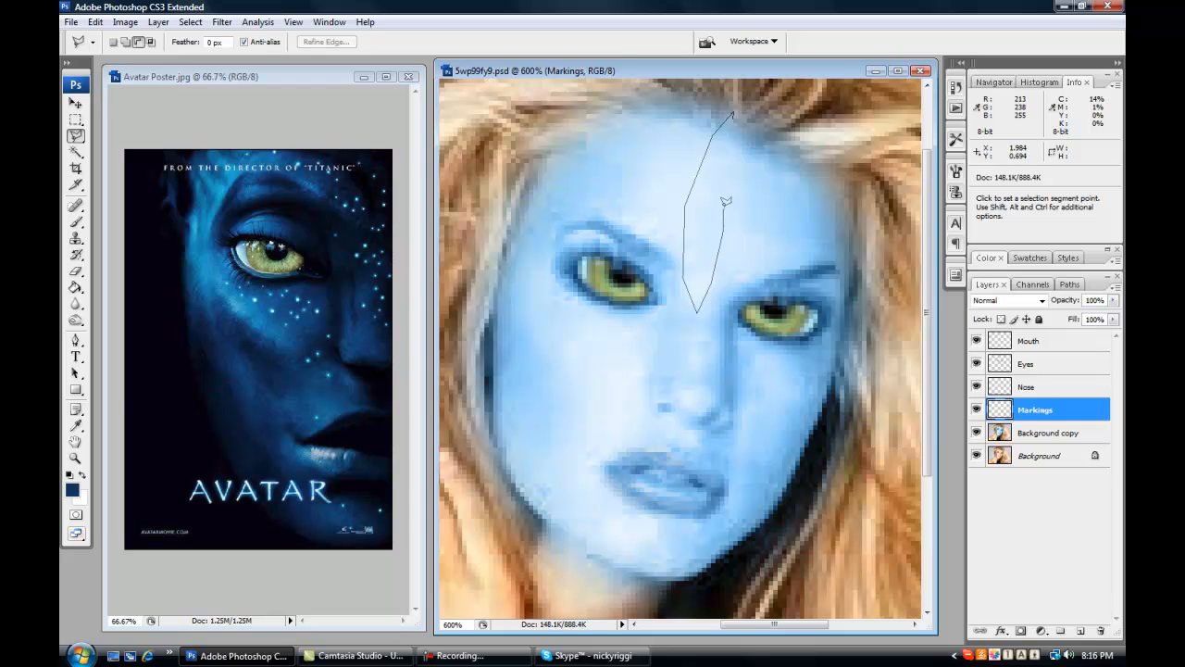
Select a narrow tapered stripe from the hairline down the middle of the forehead, and set the brush diameter to 66 px
click(736, 111)
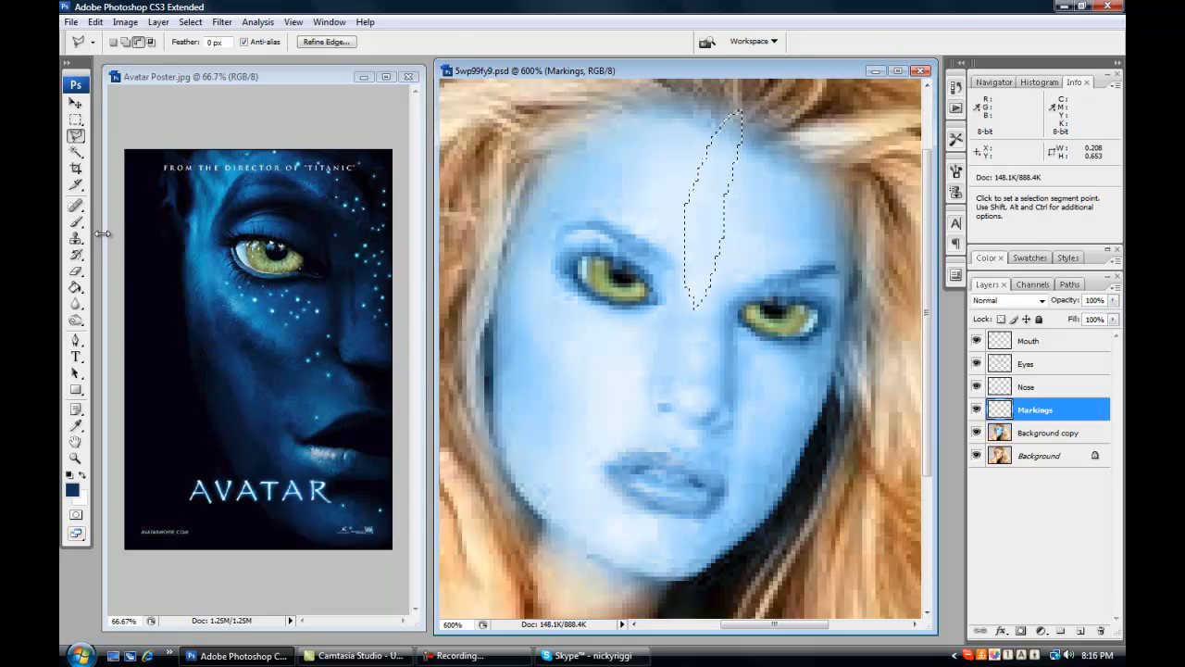
key(b)
right_click(643, 186)
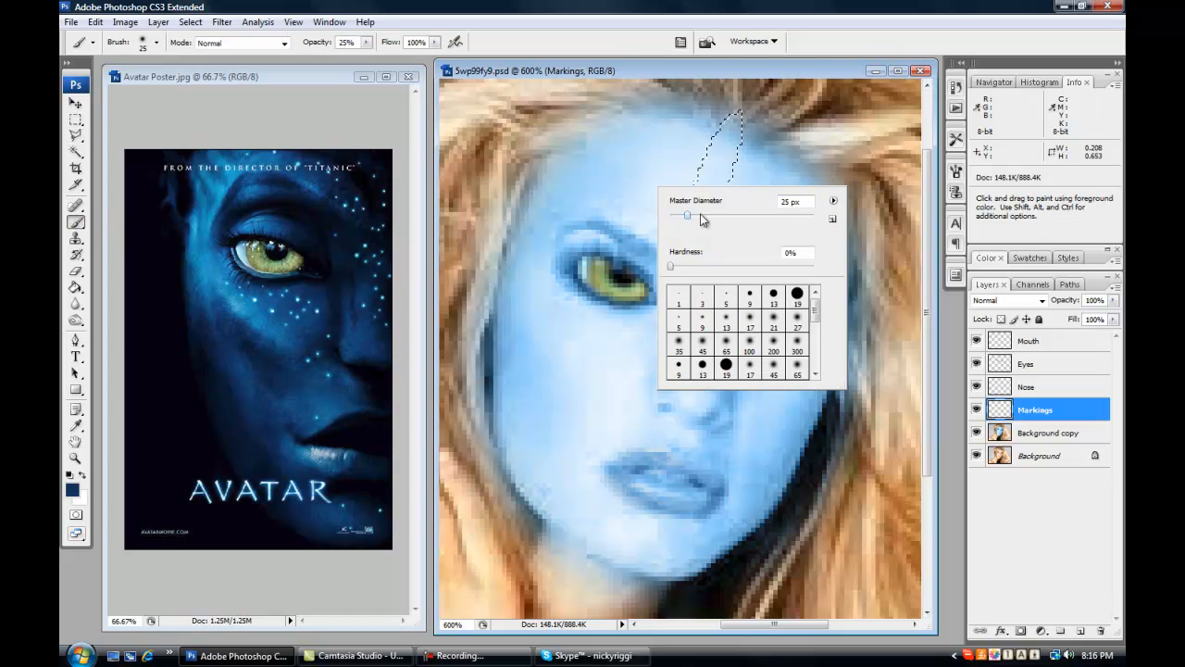
mouse_move(788, 221)
mouse_down()
mouse_move(717, 217)
mouse_move(714, 145)
mouse_move(688, 198)
mouse_move(714, 133)
mouse_move(741, 316)
mouse_up()
Set the brush opacity to 50% and move the Markings layer above the Mouth layer
click(1045, 391)
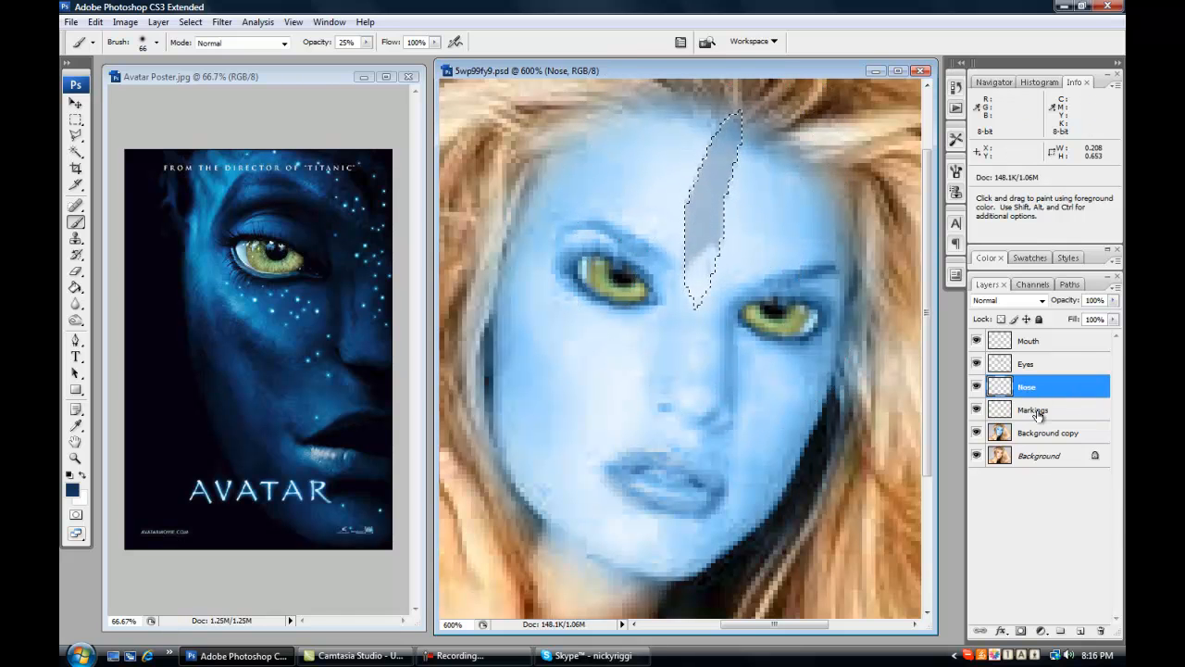
click(1036, 411)
key(ctrl+minus)
key(5)
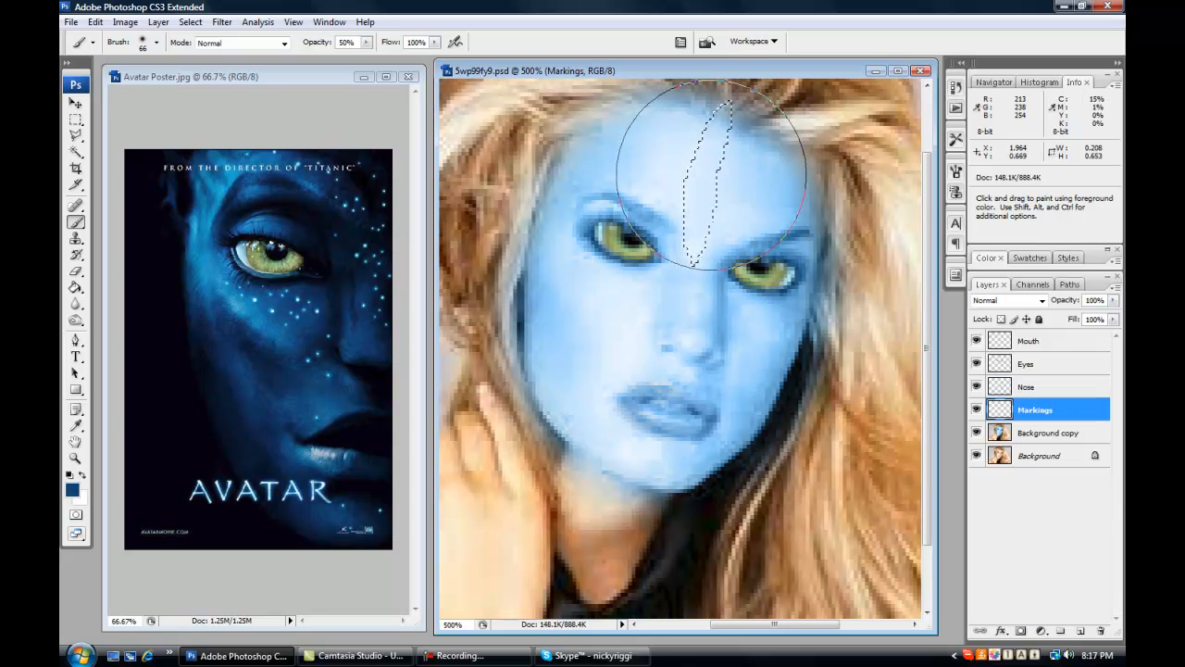
drag(1058, 410, 1062, 353)
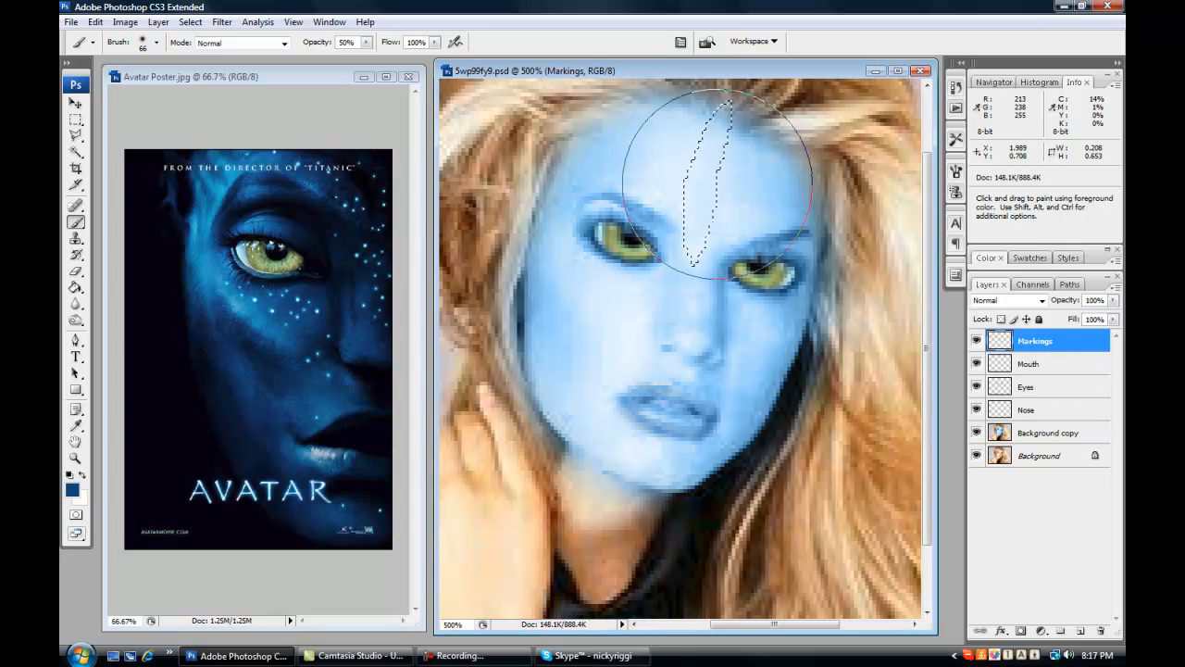
Try painting the selected forehead stripe dark blue at 50% opacity, and clear the paint from the selection
drag(691, 198, 716, 185)
click(693, 139)
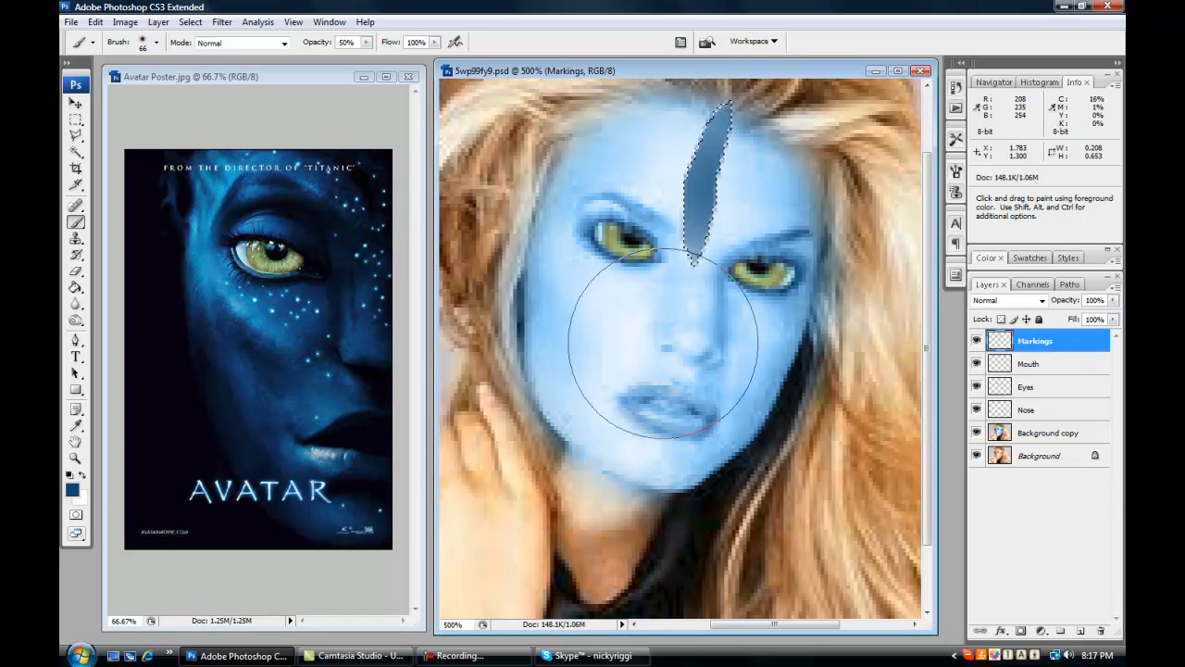
key(v)
key(Delete)
Paint the selected central forehead stripe dark blue with the brush at 35% opacity, and deselect it
key(b)
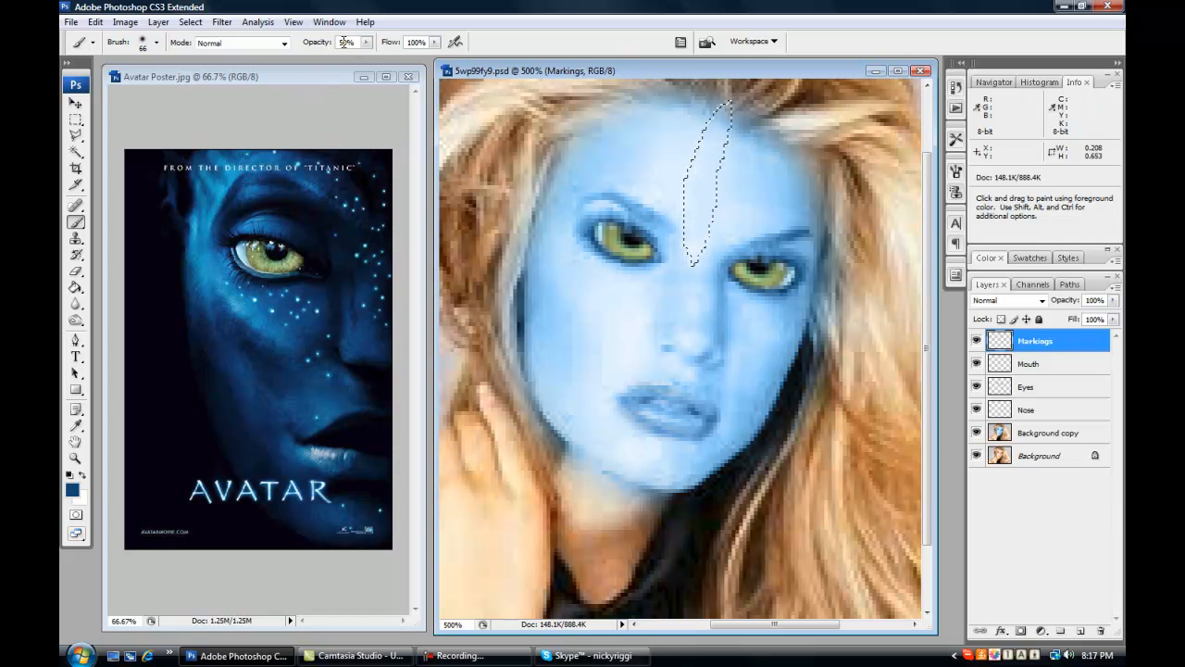
text(35)
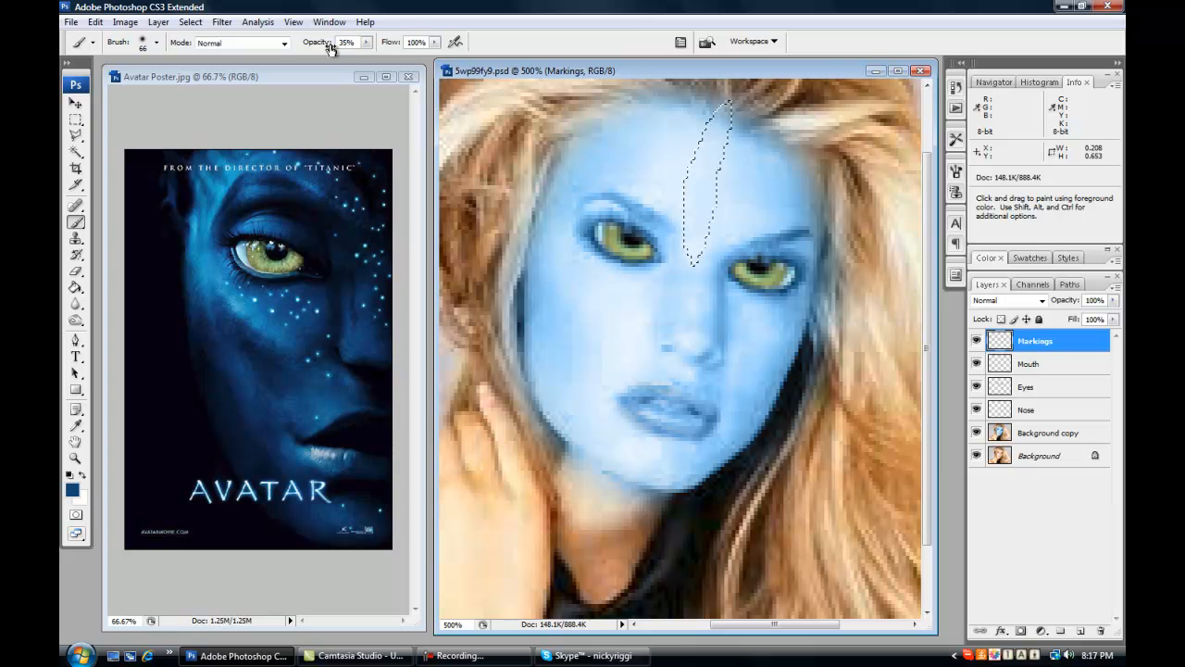
drag(679, 163, 682, 172)
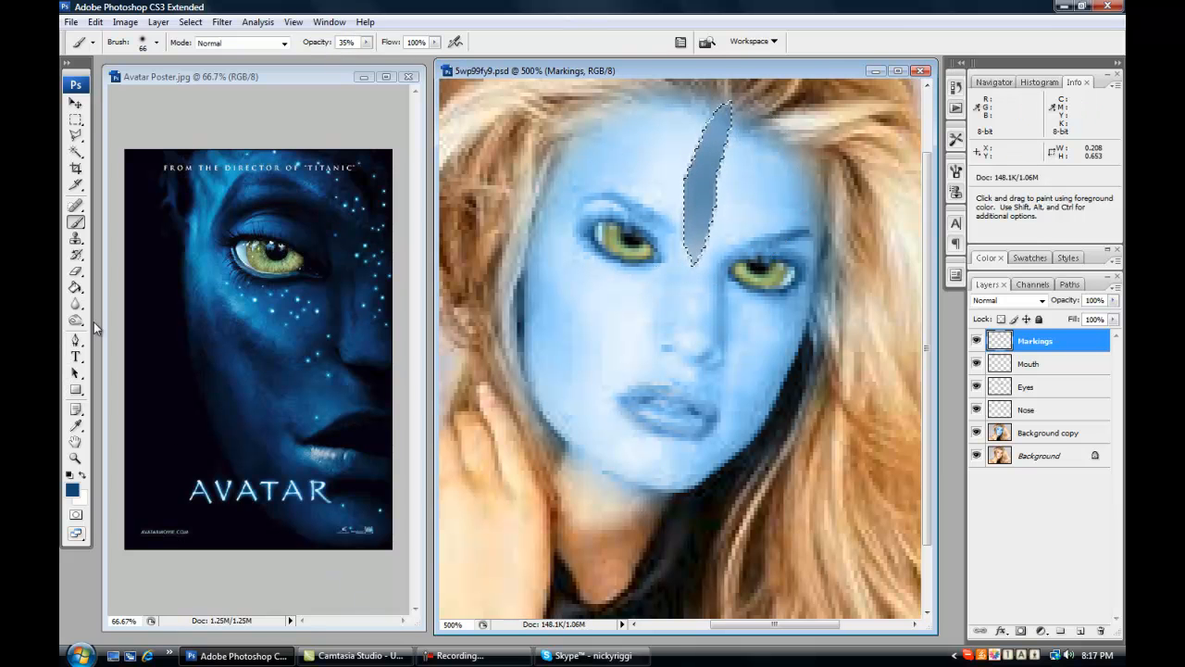
key(ctrl+minus)
key(ctrl+minus)
key(ctrl+plus)
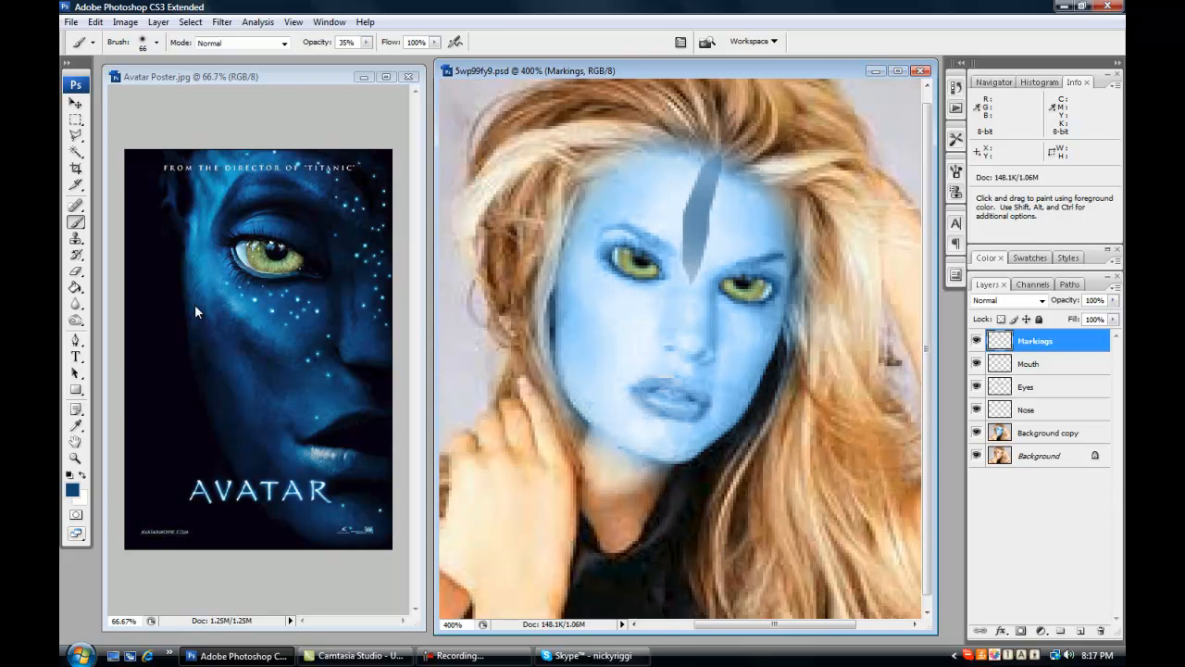
Select a thin tapered stripe above the eyebrow on the portrait's left side, paint it dark blue at 35% opacity, and deselect it
click(76, 136)
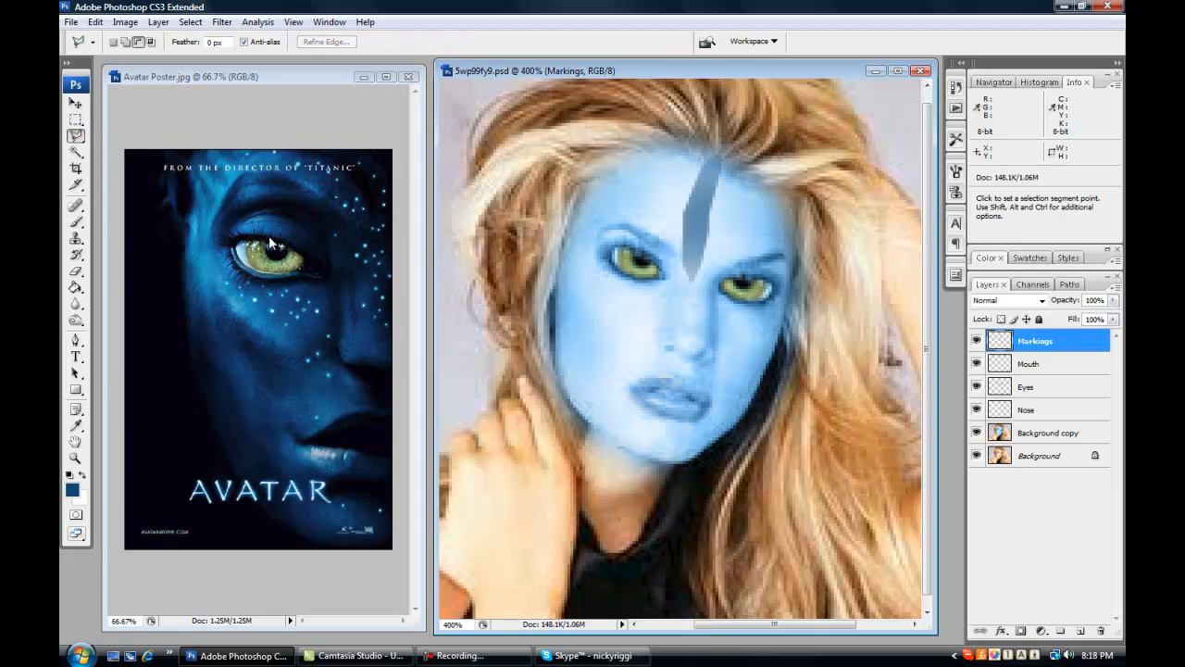
click(591, 186)
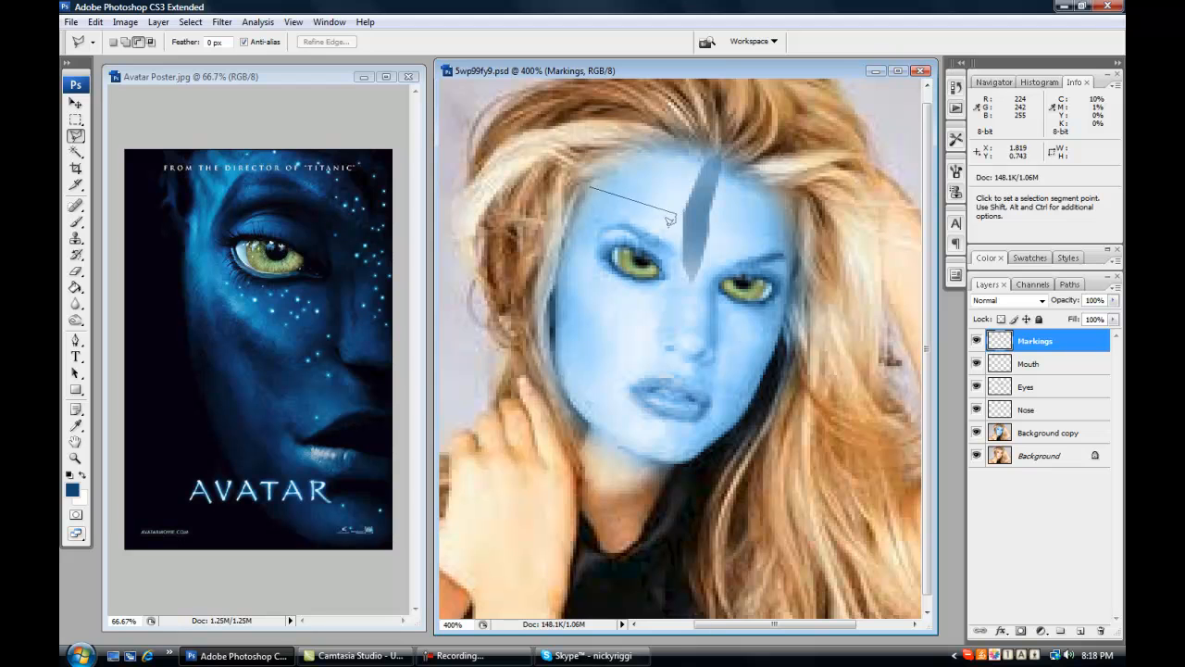
click(591, 183)
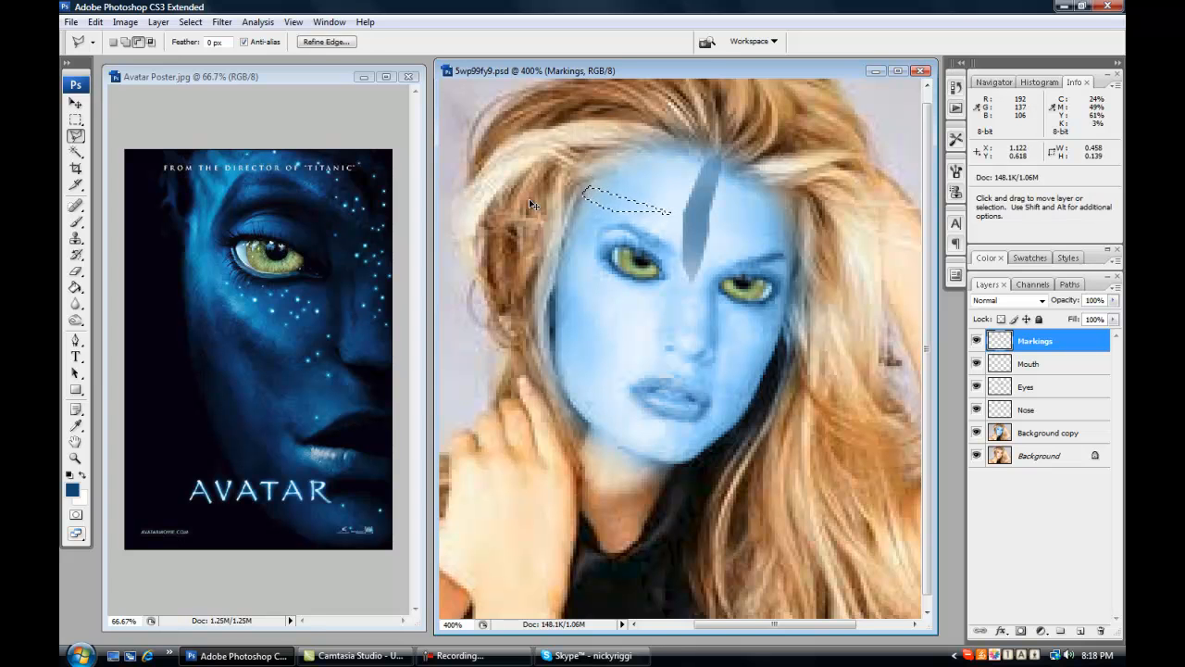
click(76, 222)
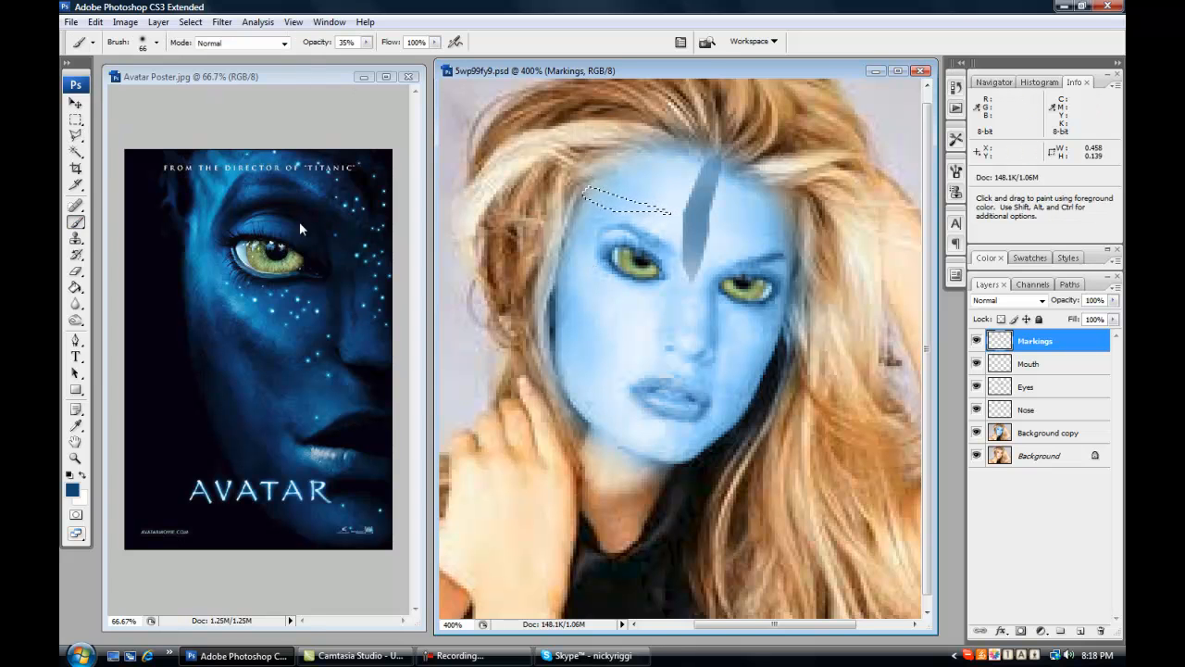
drag(598, 213, 600, 211)
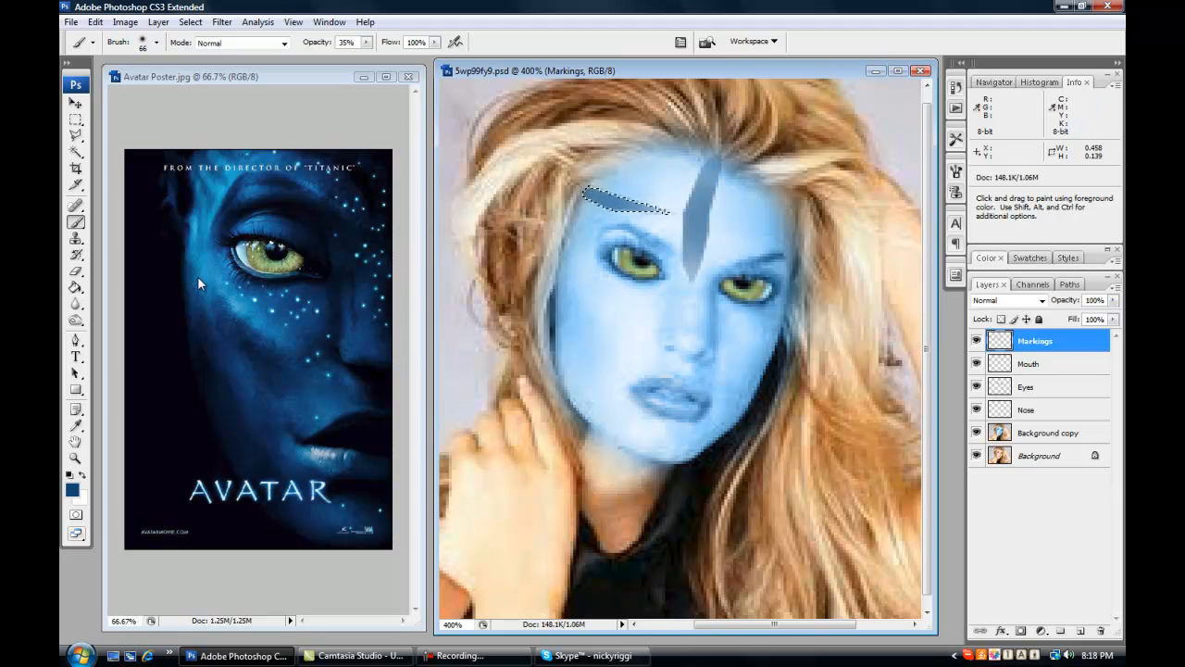
key(ctrl+d)
Select a tapered wedge on the upper forehead above the thin side stripe, and set the brush diameter to 41 px
click(76, 136)
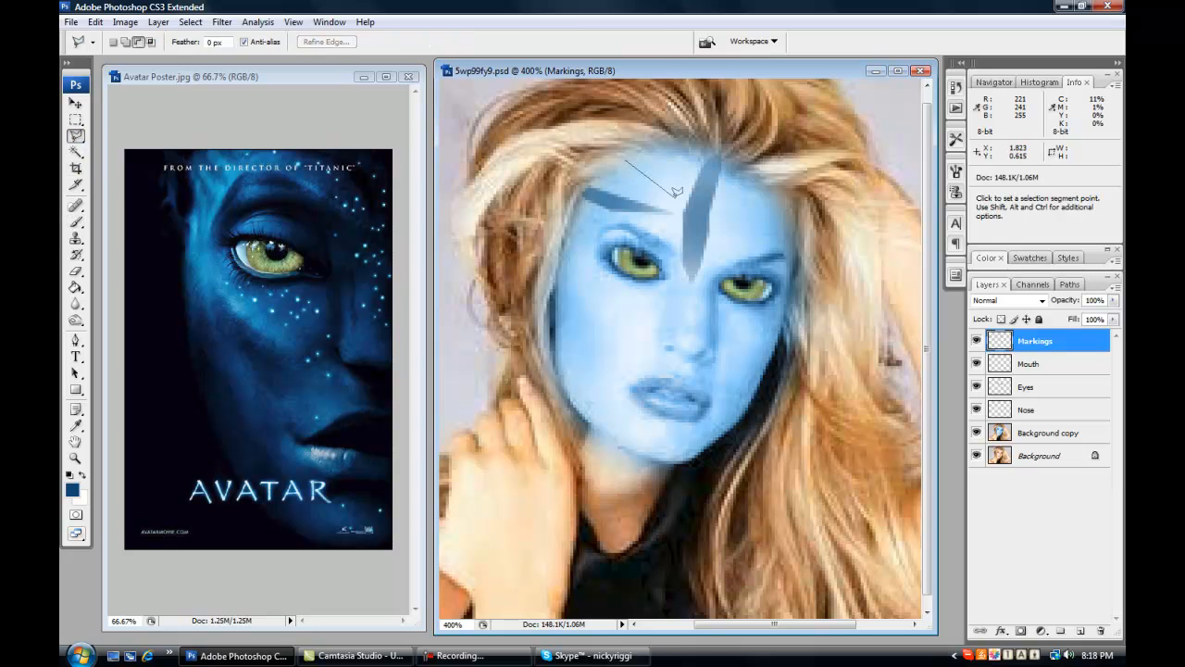
click(629, 153)
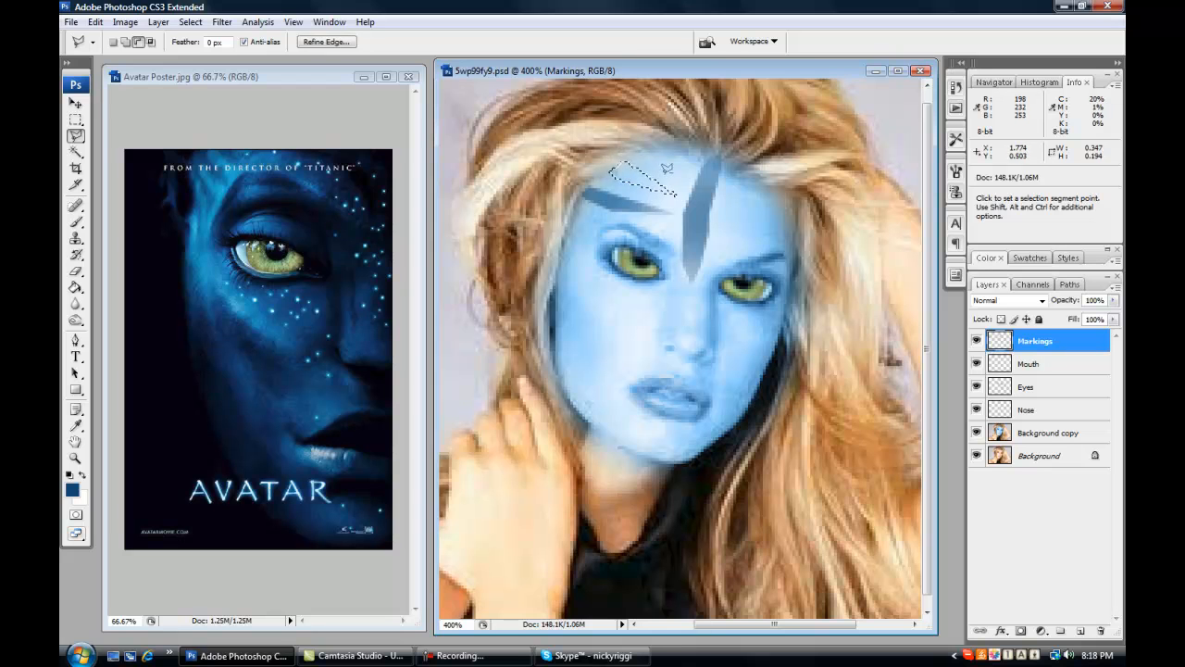
click(76, 224)
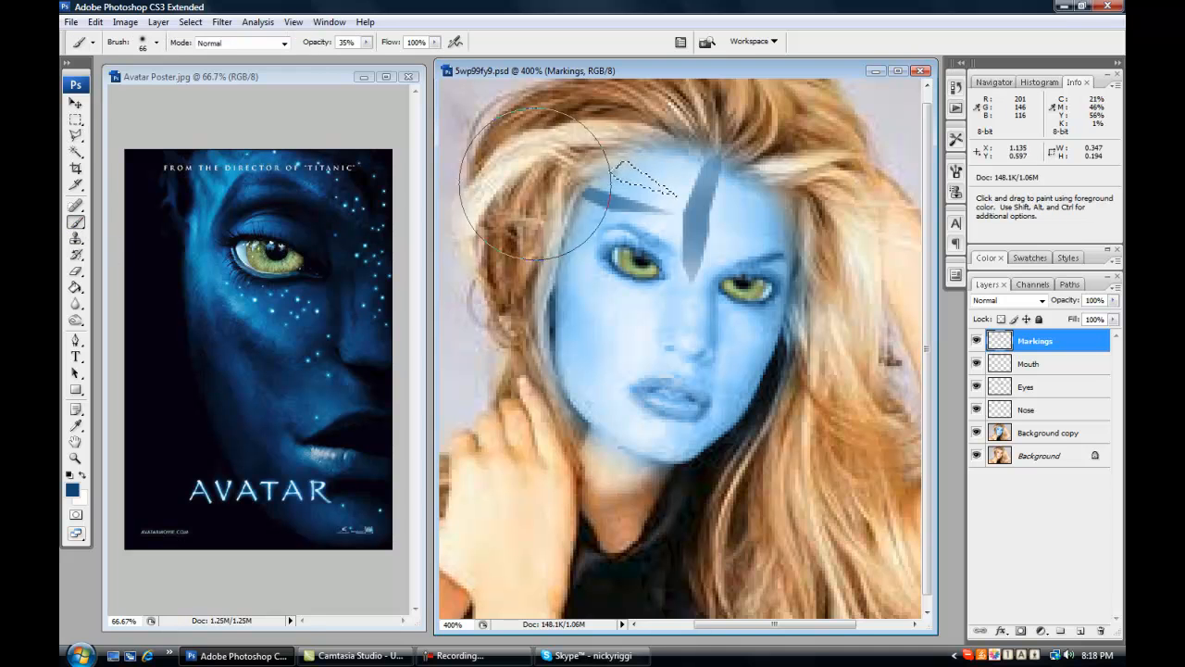
scroll(647, 145, up, 1)
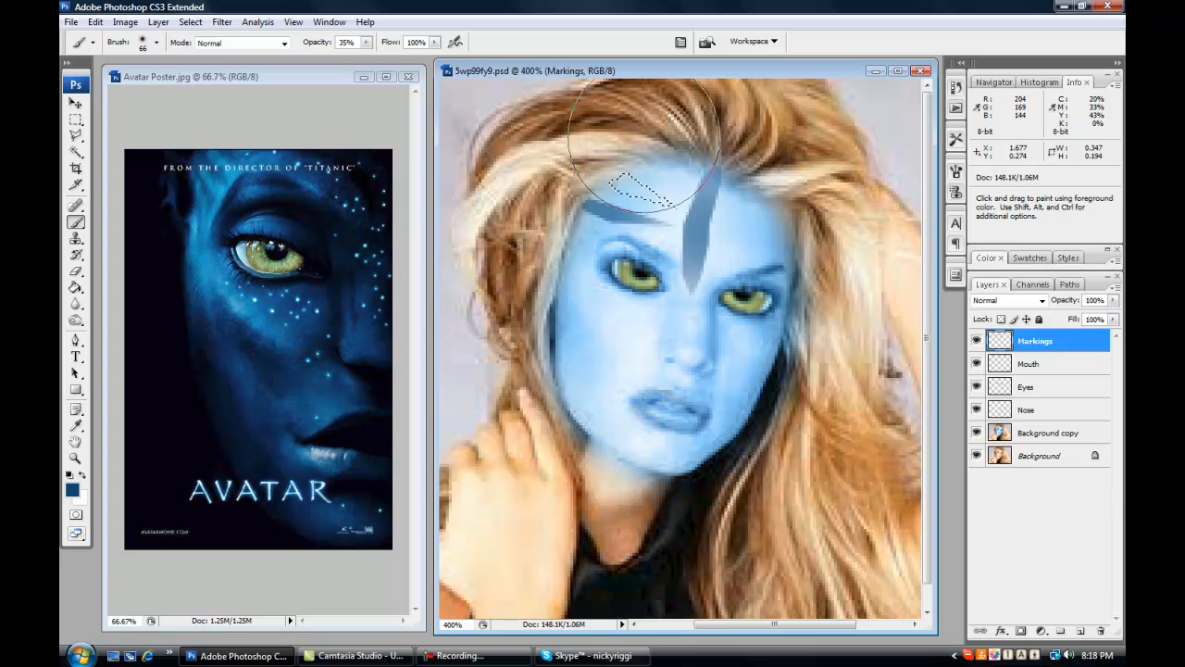
click(641, 148)
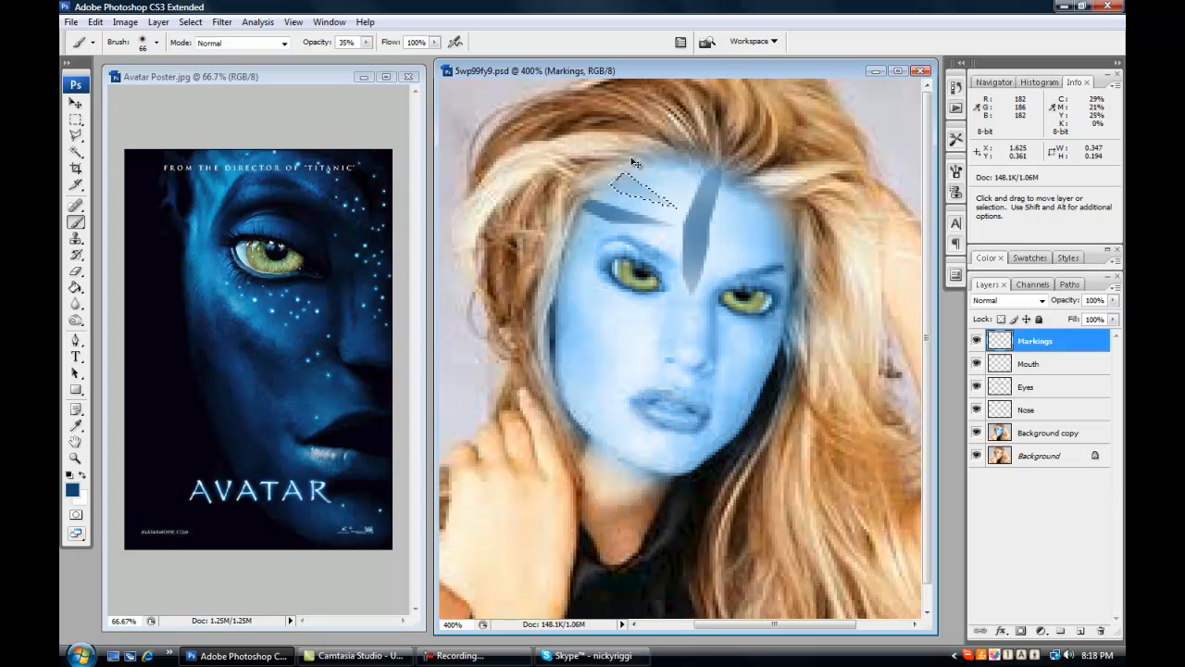
right_click(632, 165)
drag(699, 202, 683, 201)
Paint the selected upper forehead wedge dark blue at 35% opacity, and deselect it
key(ctrl+plus)
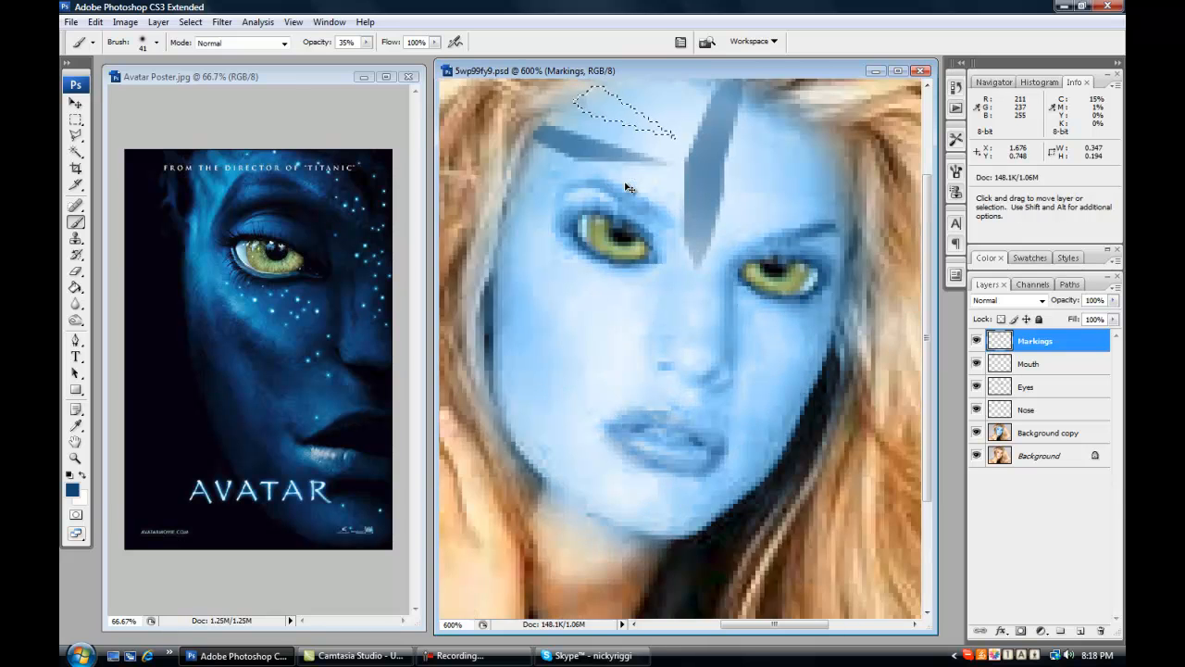
key(ctrl+plus)
scroll(614, 204, up, 2)
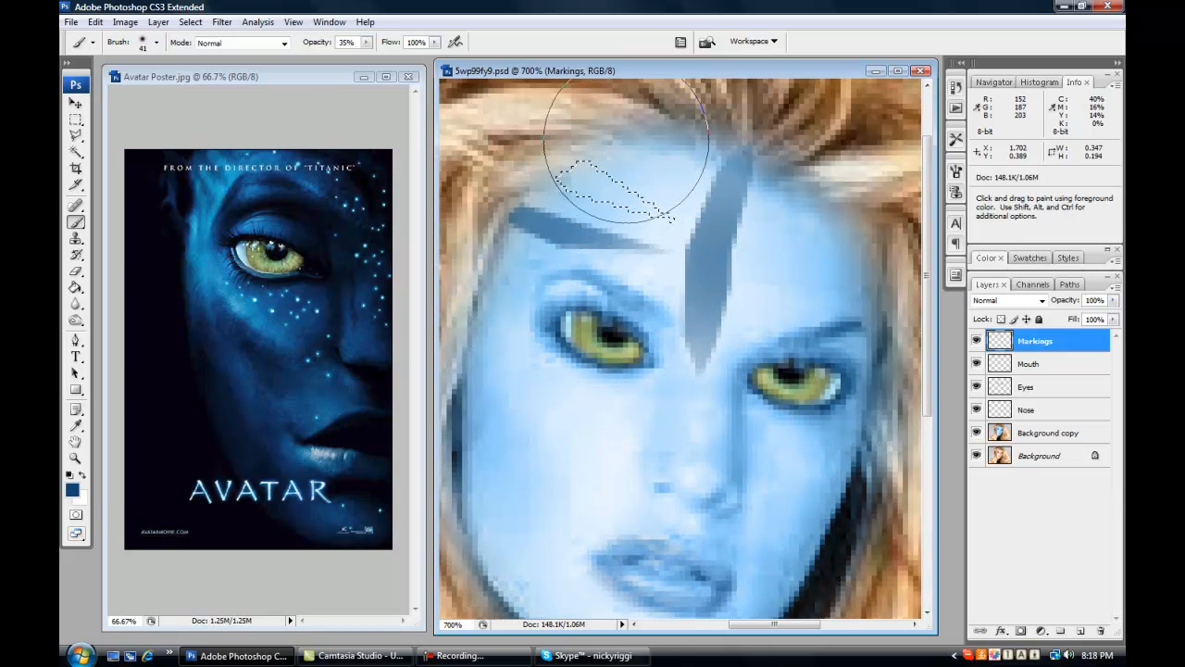
drag(625, 147, 635, 152)
key(ctrl+d)
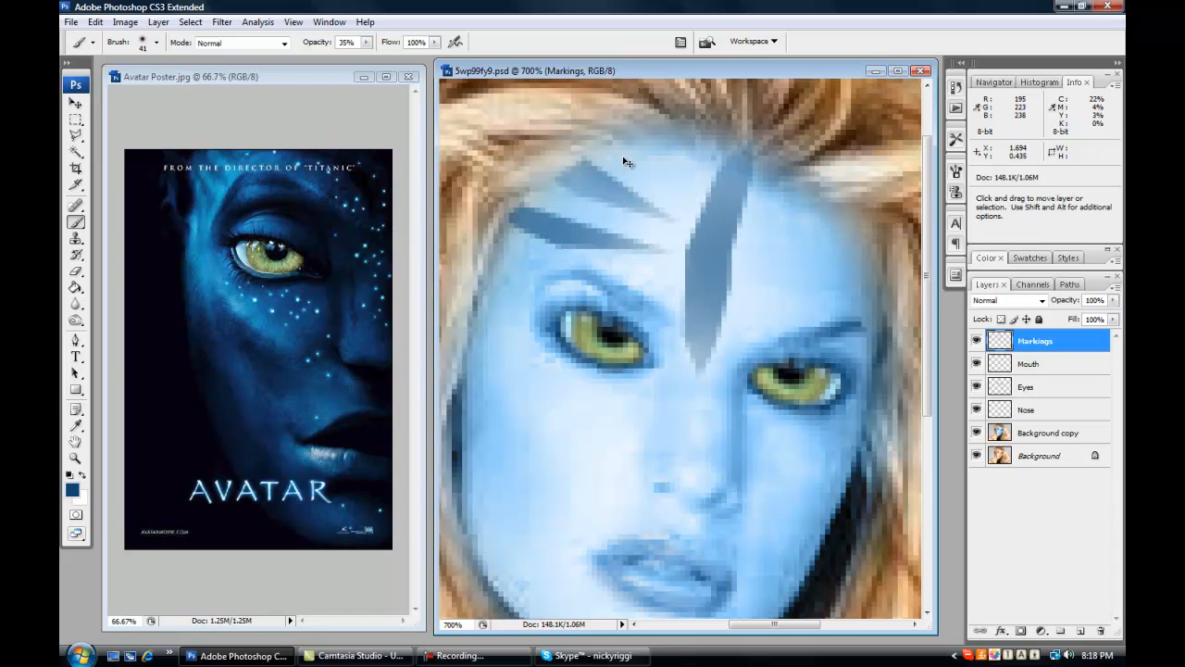
key(ctrl+shift+d)
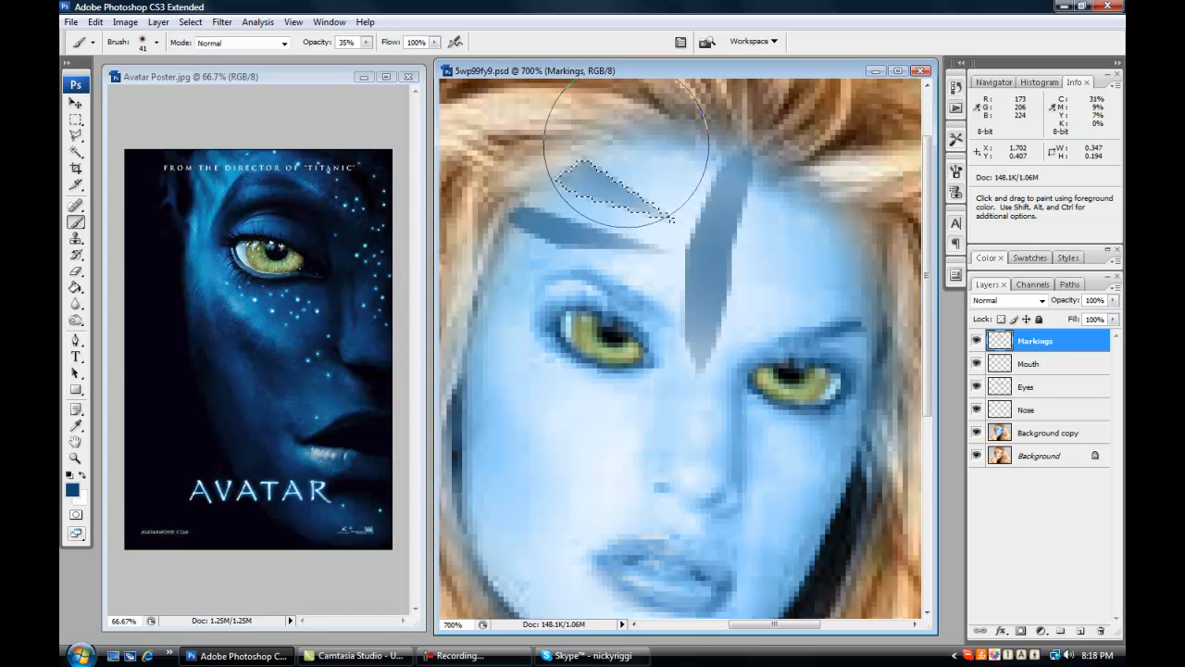
key(ctrl+d)
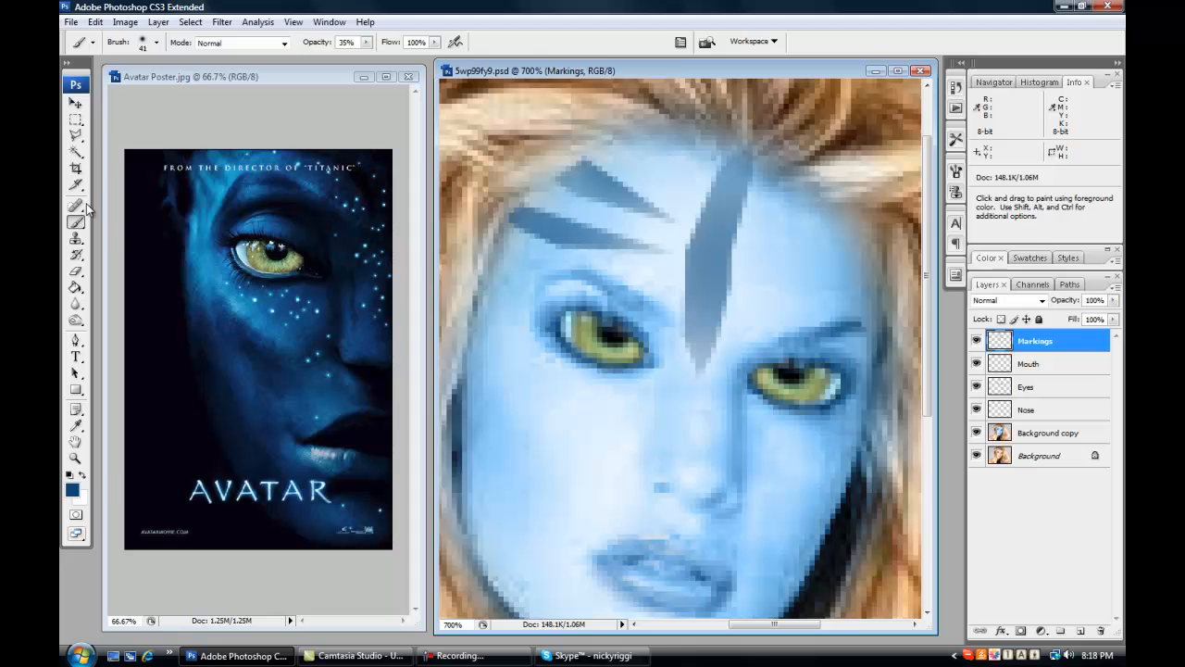
Outline both dark stripes on the portrait's left forehead together in one selection with the Polygonal Lasso
click(78, 124)
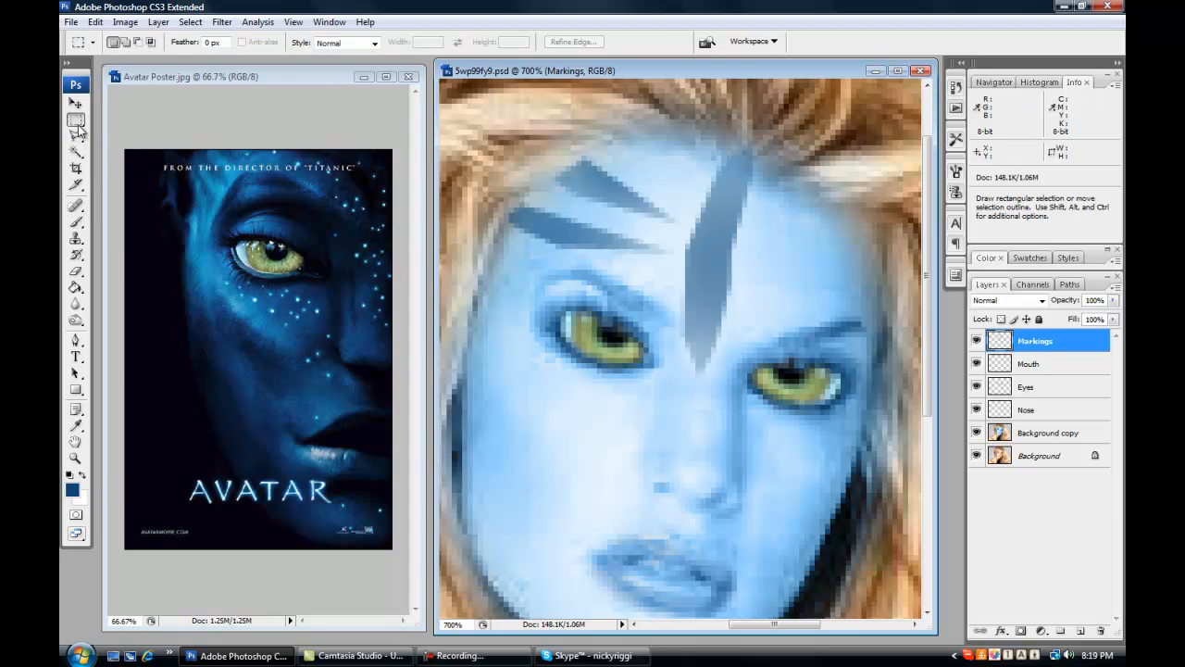
right_click(78, 135)
click(115, 134)
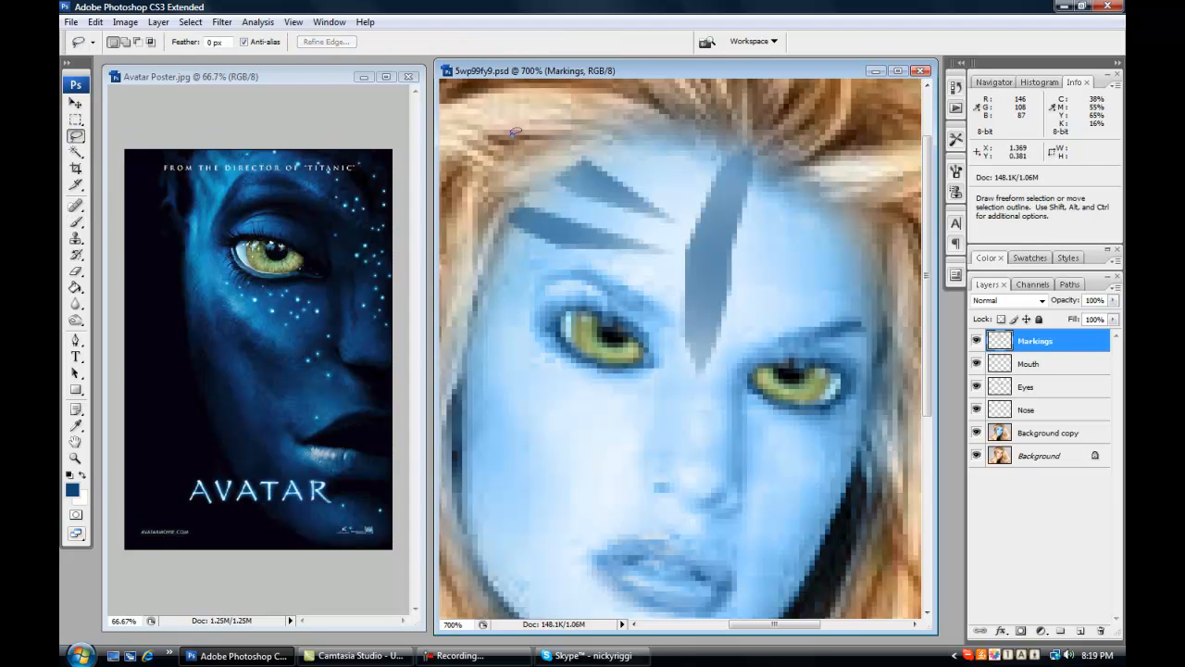
right_click(76, 137)
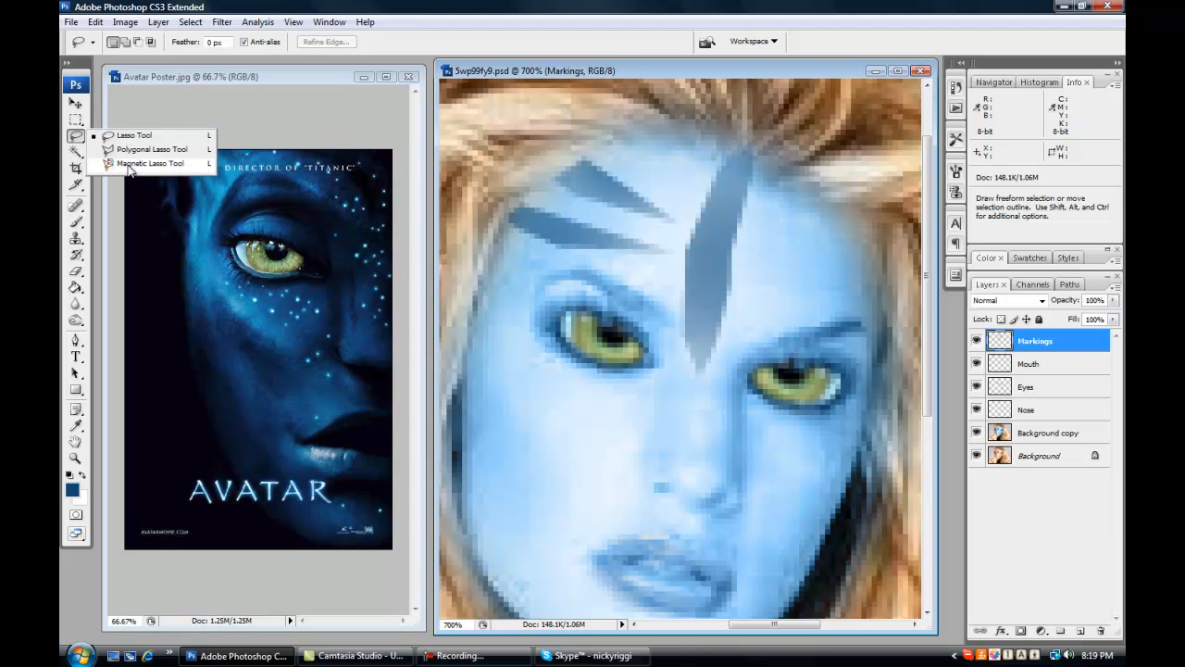
click(130, 151)
click(576, 142)
click(653, 176)
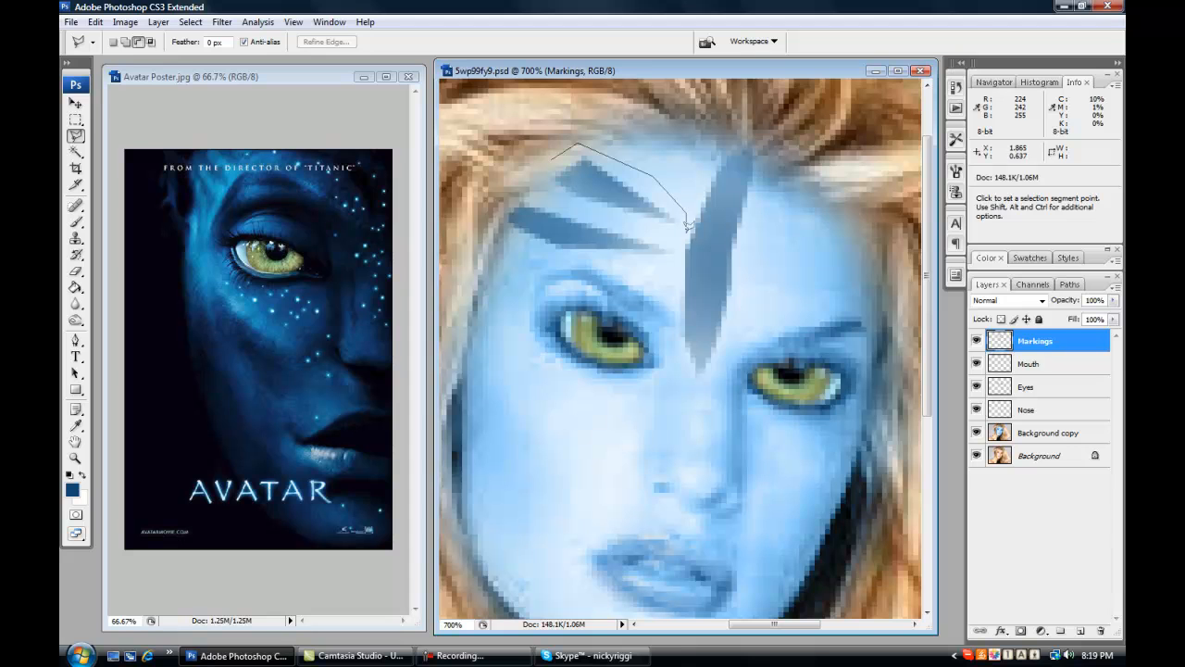
click(681, 265)
click(509, 253)
click(487, 224)
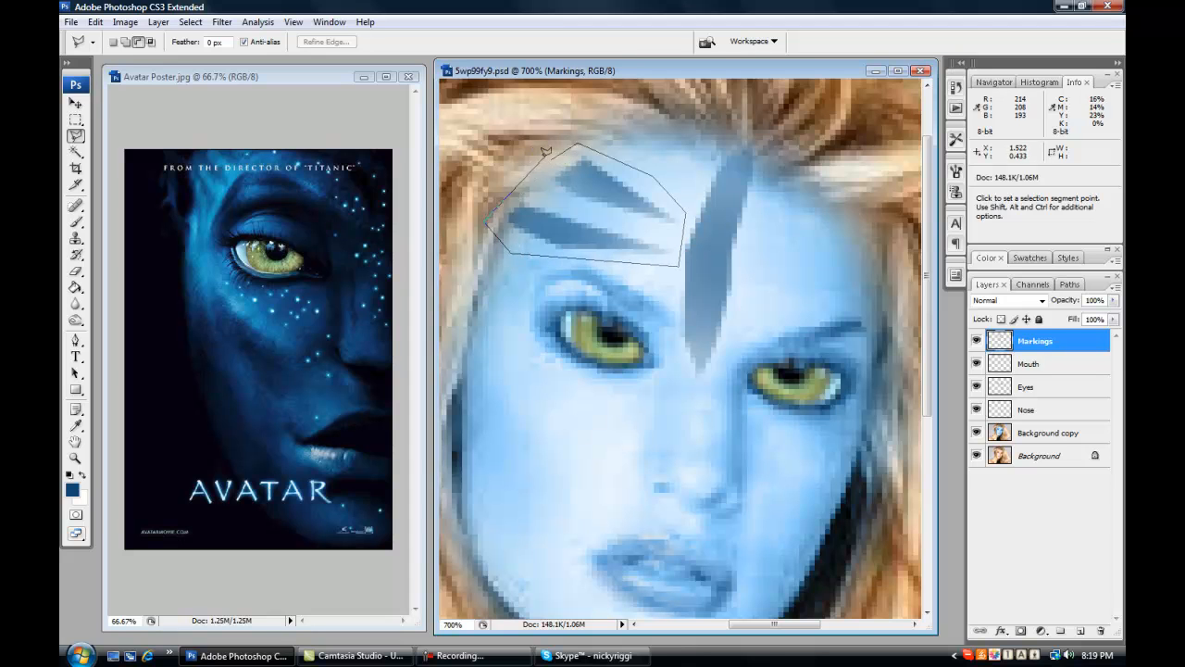
click(575, 145)
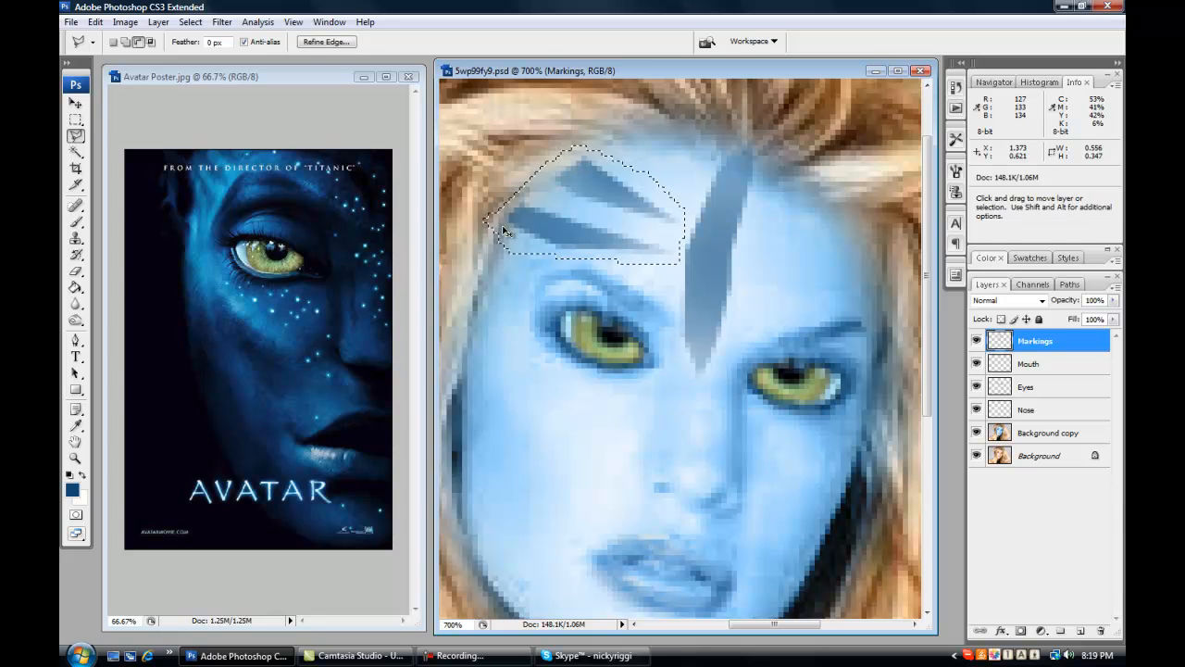
Copy the two selected stripes to a new layer and place them, flipped horizontally, on the portrait's right forehead
key(ctrl+j)
key(v)
drag(668, 224, 793, 247)
key(ctrl+t)
right_click(796, 248)
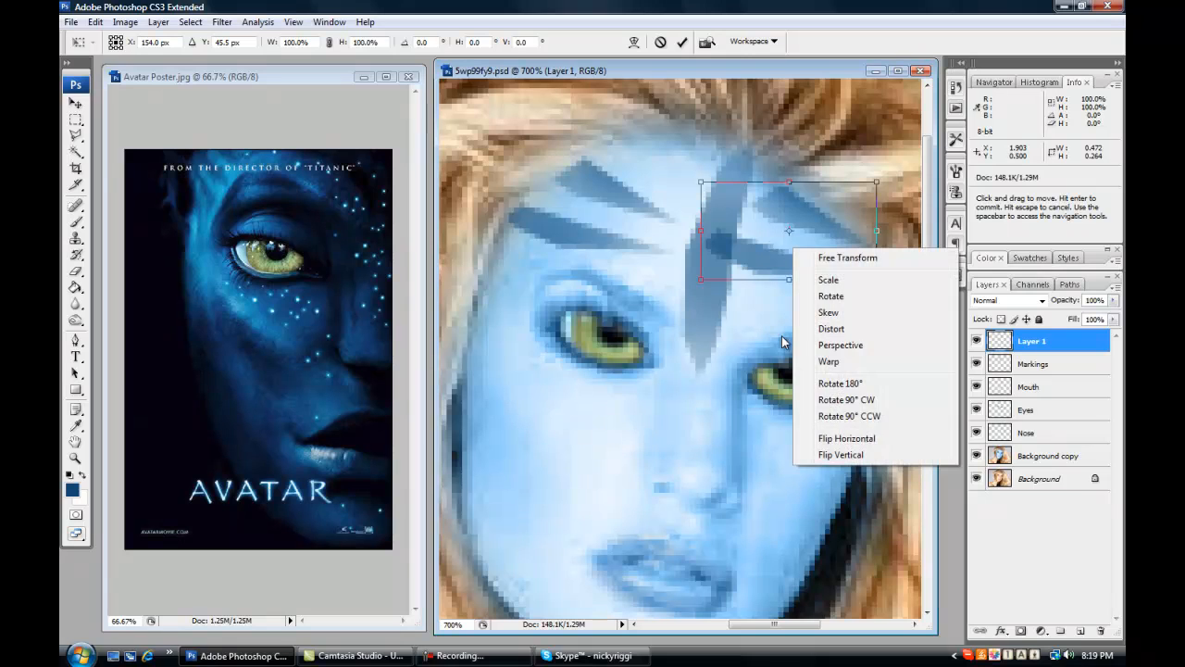
click(868, 438)
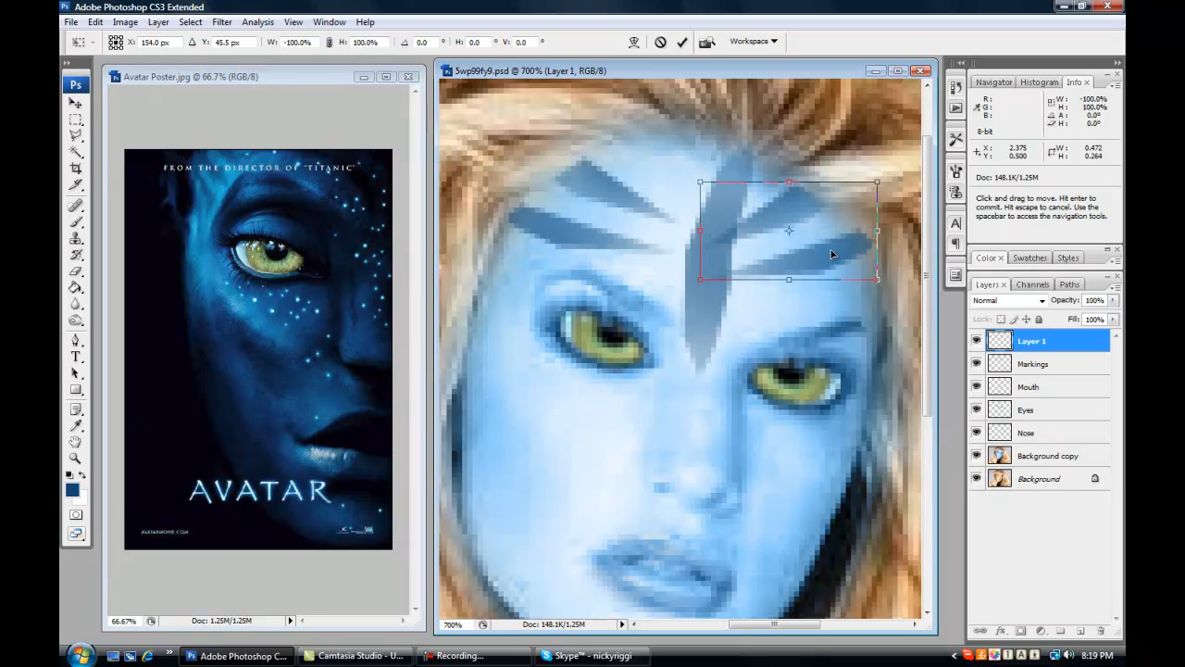
drag(841, 234, 876, 228)
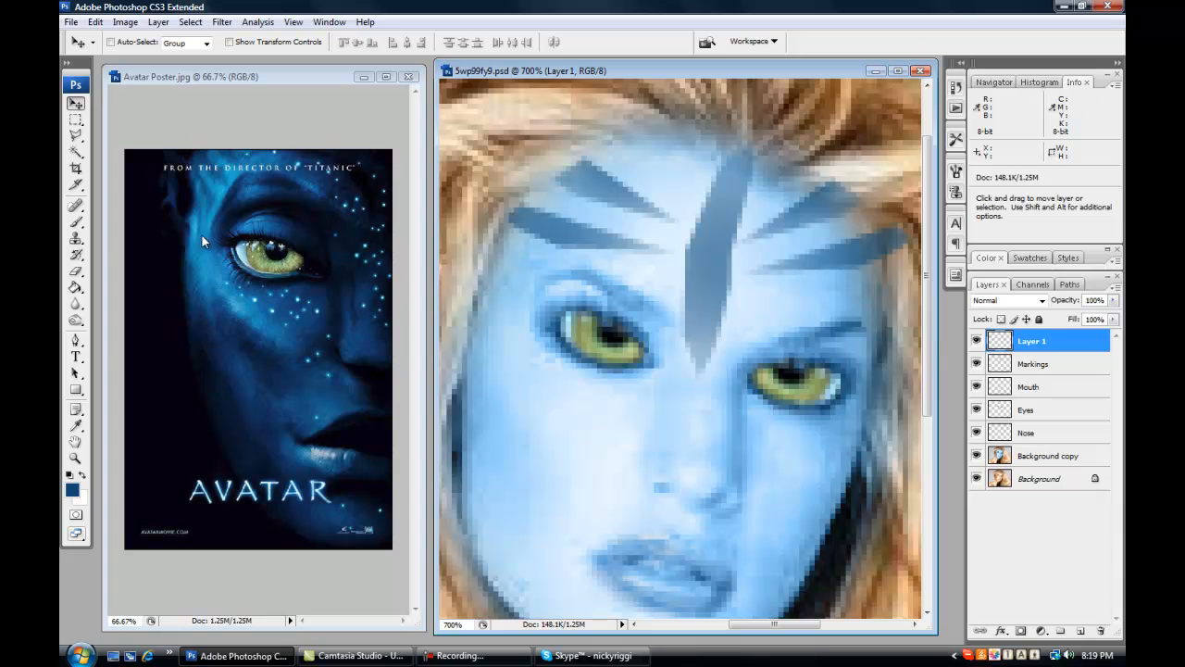
Rotate the mirrored forehead stripes by 7.9° and nudge them to follow the brow on the portrait's right side
key(ctrl+t)
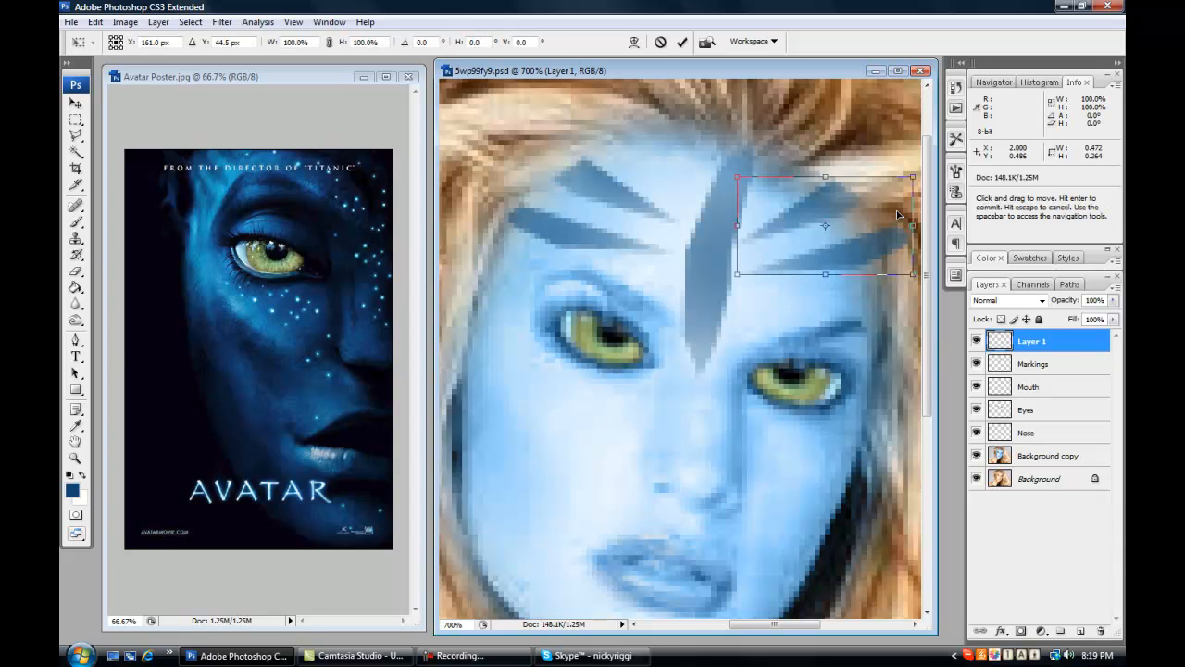
drag(917, 172, 922, 176)
drag(827, 237, 828, 238)
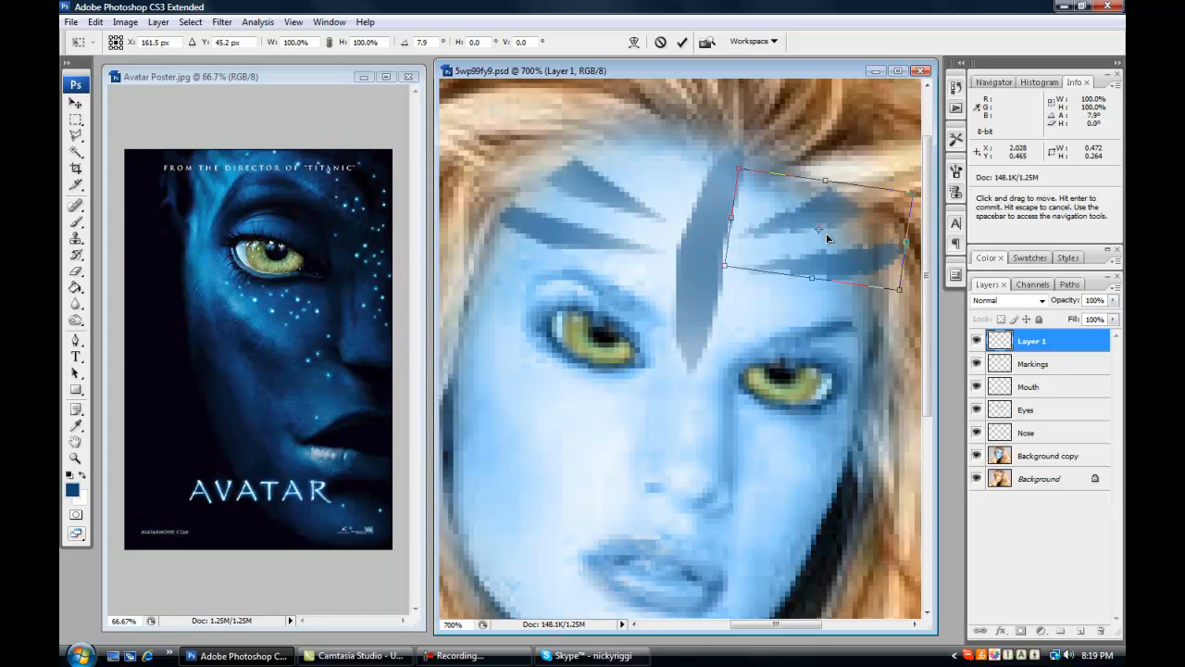
key(Return)
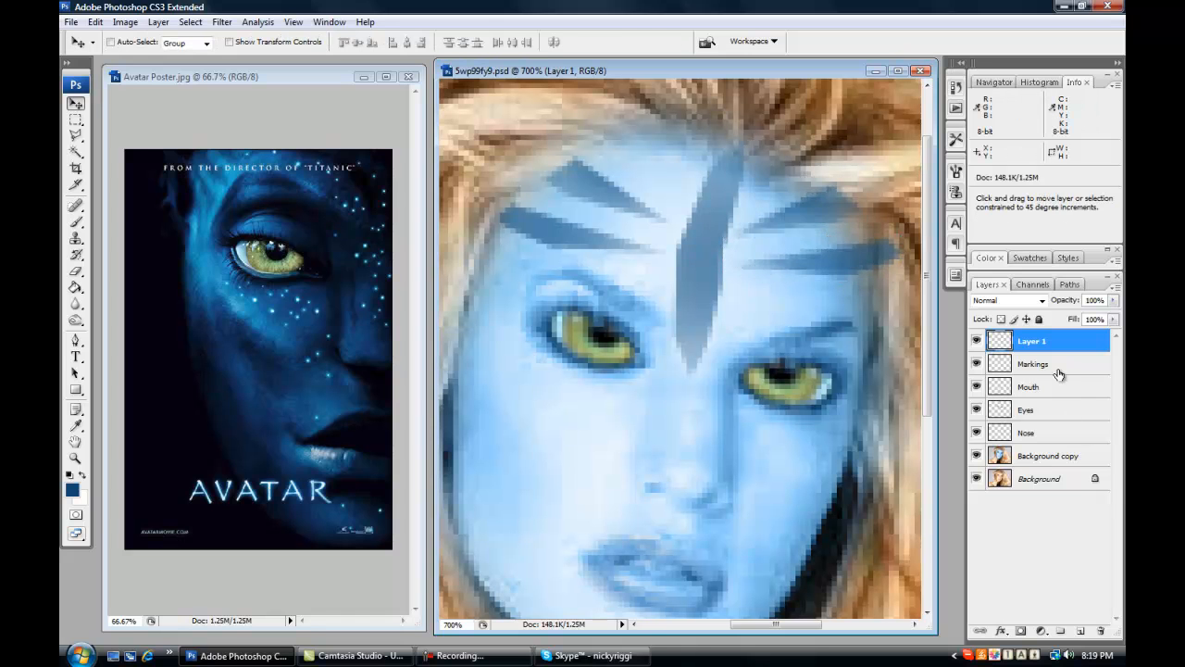
Merge the mirrored stripes layer with the Markings layer and rename the merged layer Markings
shift+click(1050, 364)
right_click(1051, 366)
click(945, 601)
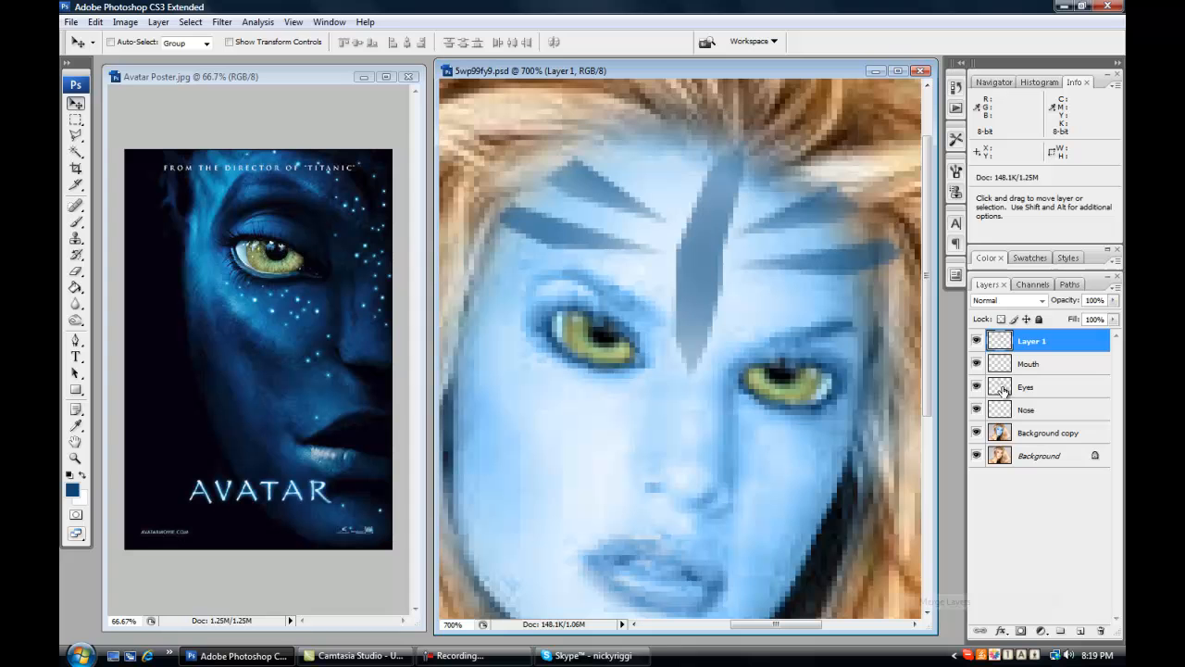
double_click(1041, 342)
key(Escape)
double_click(1034, 341)
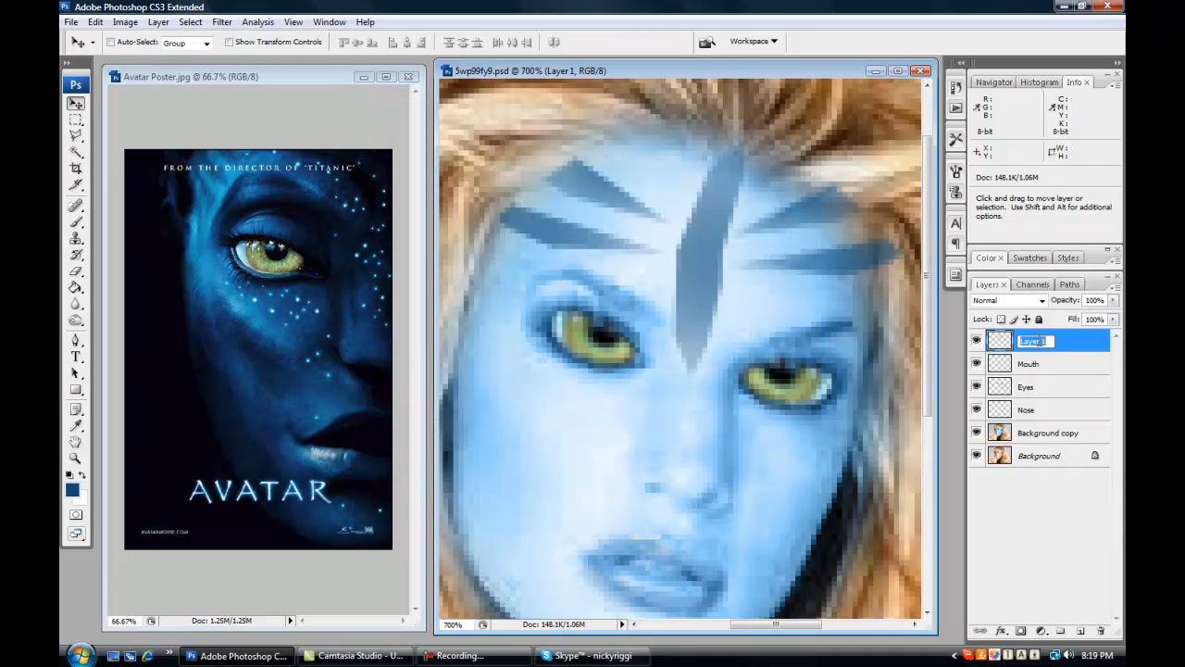
text(MArkings)
text(ings)
key(Return)
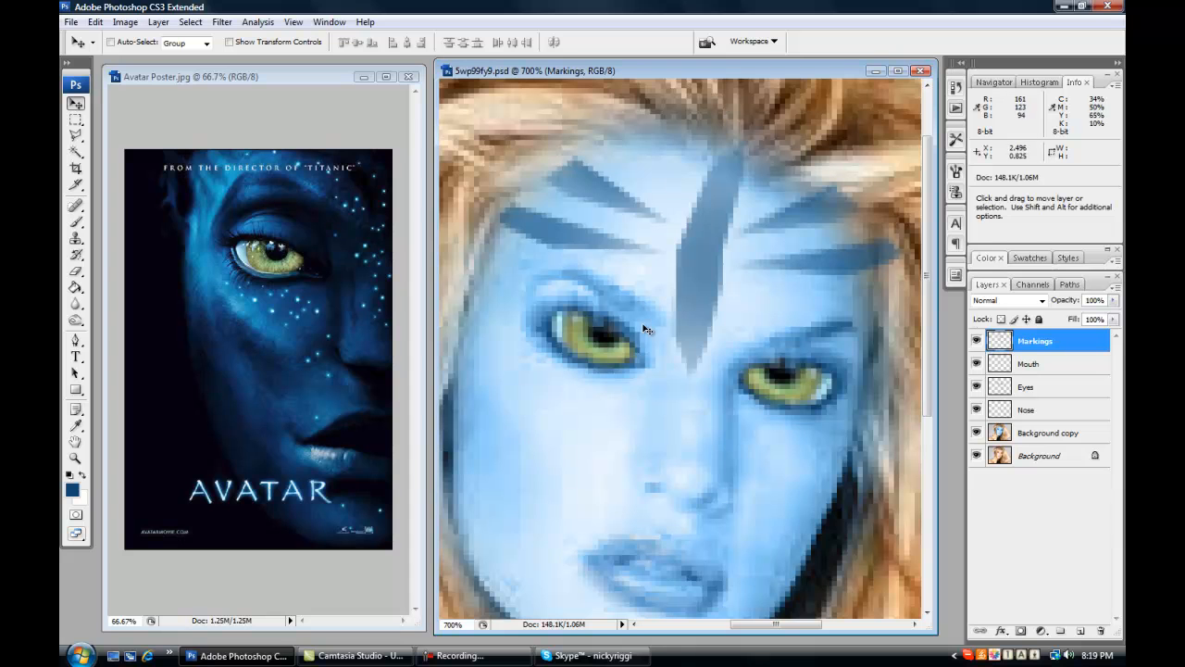
Erase the outer ends of the forehead stripes where they extend over the hair, using the 9 px eraser at 100% opacity
click(76, 271)
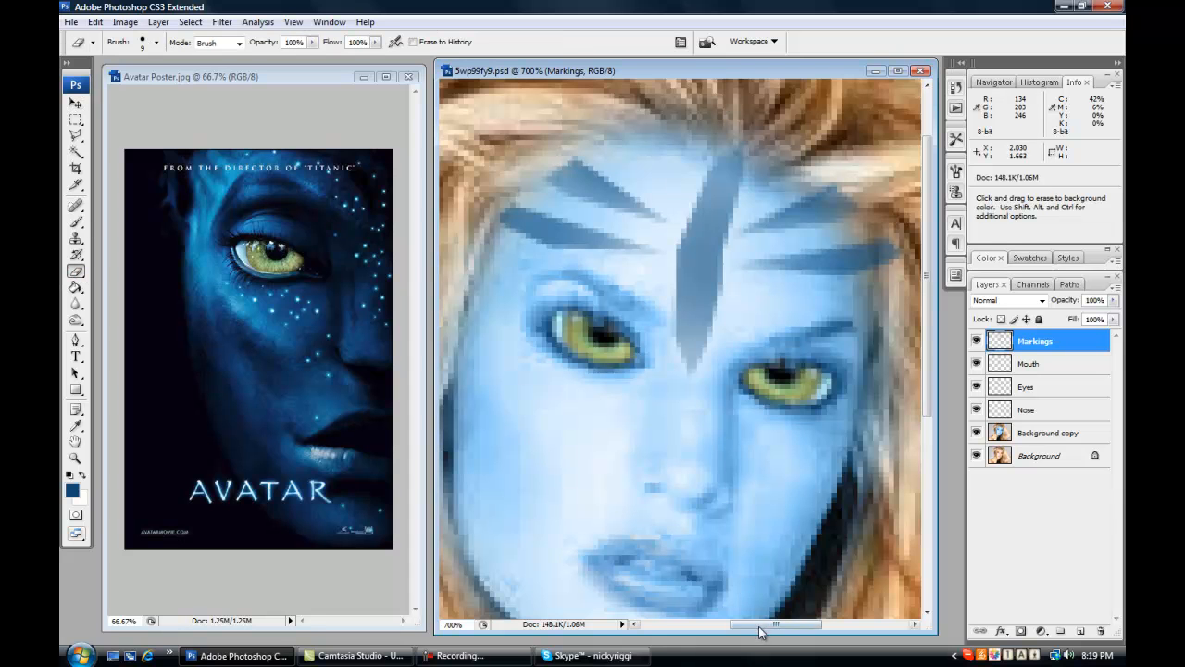
drag(767, 625, 784, 625)
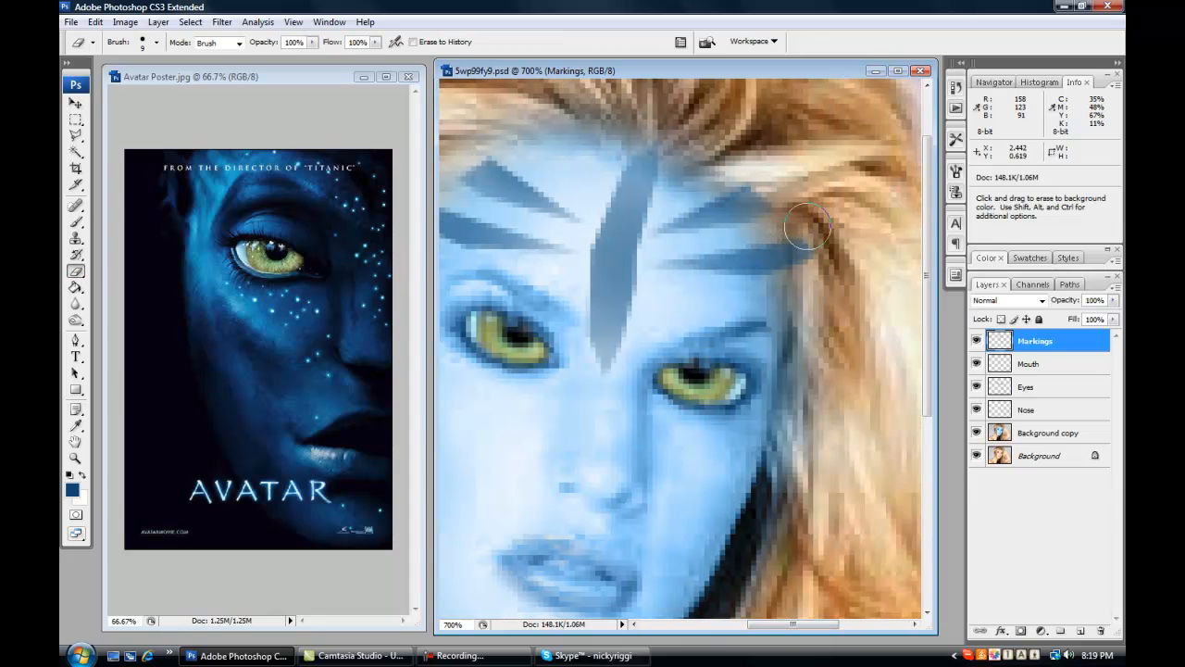
mouse_move(810, 260)
mouse_down()
mouse_move(790, 264)
mouse_move(757, 186)
mouse_move(745, 183)
mouse_move(786, 257)
mouse_up()
drag(793, 624, 748, 624)
mouse_move(643, 223)
mouse_down()
mouse_move(632, 213)
mouse_move(674, 163)
mouse_up()
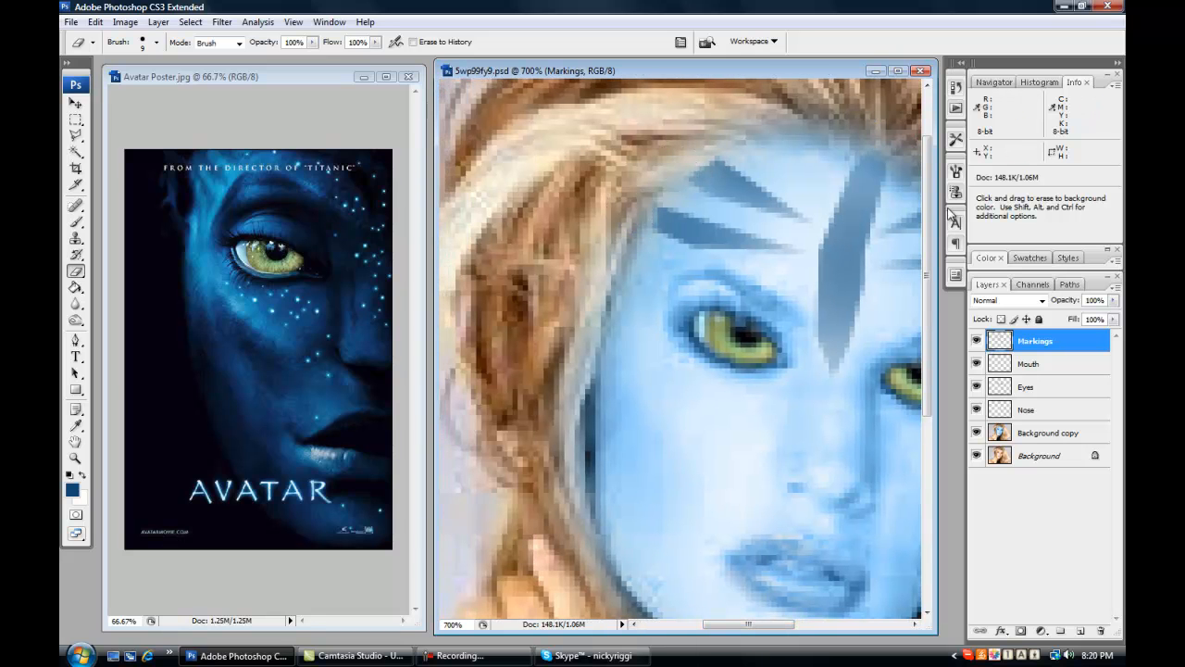
Select a thin tapered vertical stripe on the chin just below the left part of the lips with the Polygonal Lasso
key(ctrl+minus)
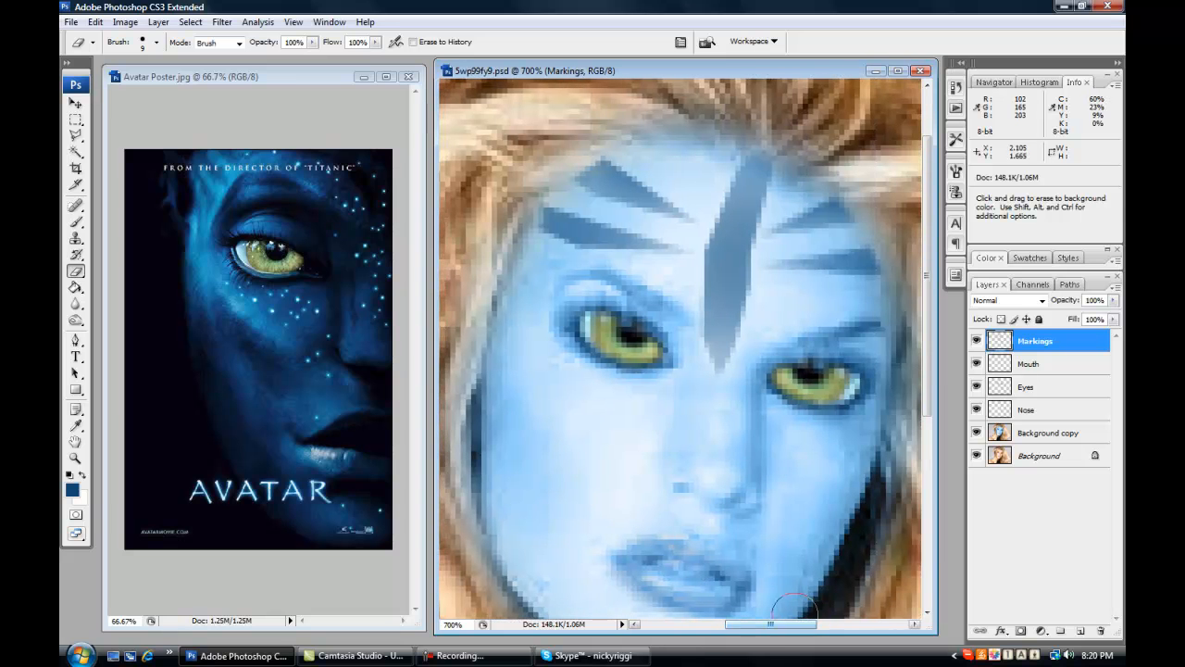
key(ctrl+minus)
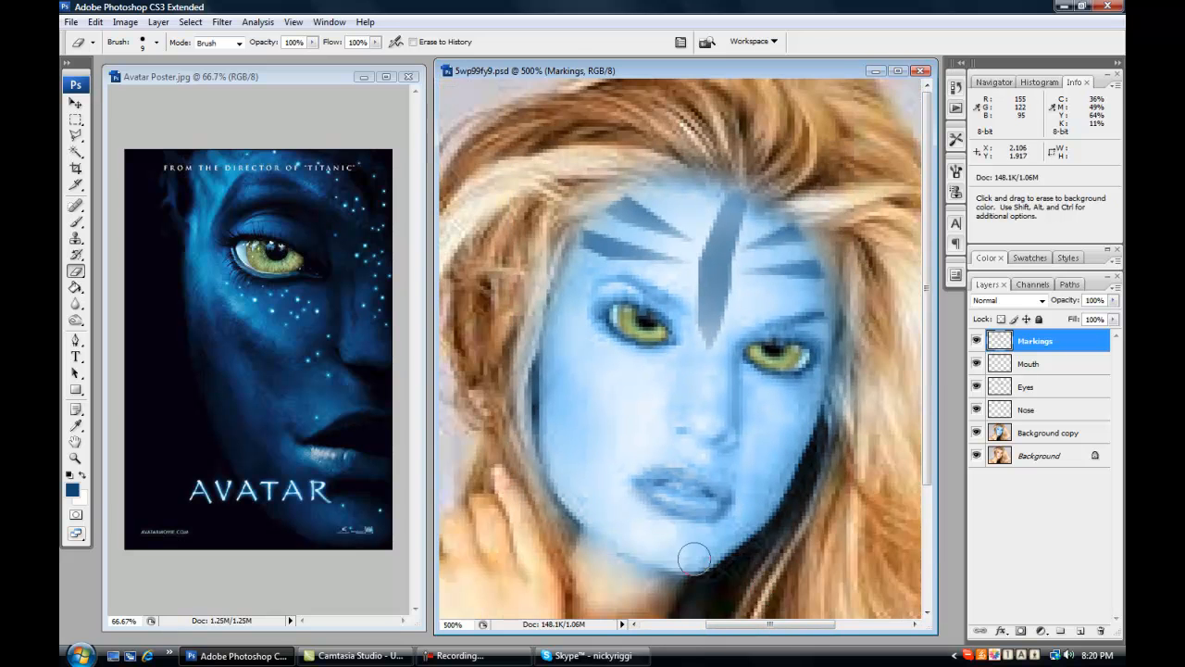
click(76, 135)
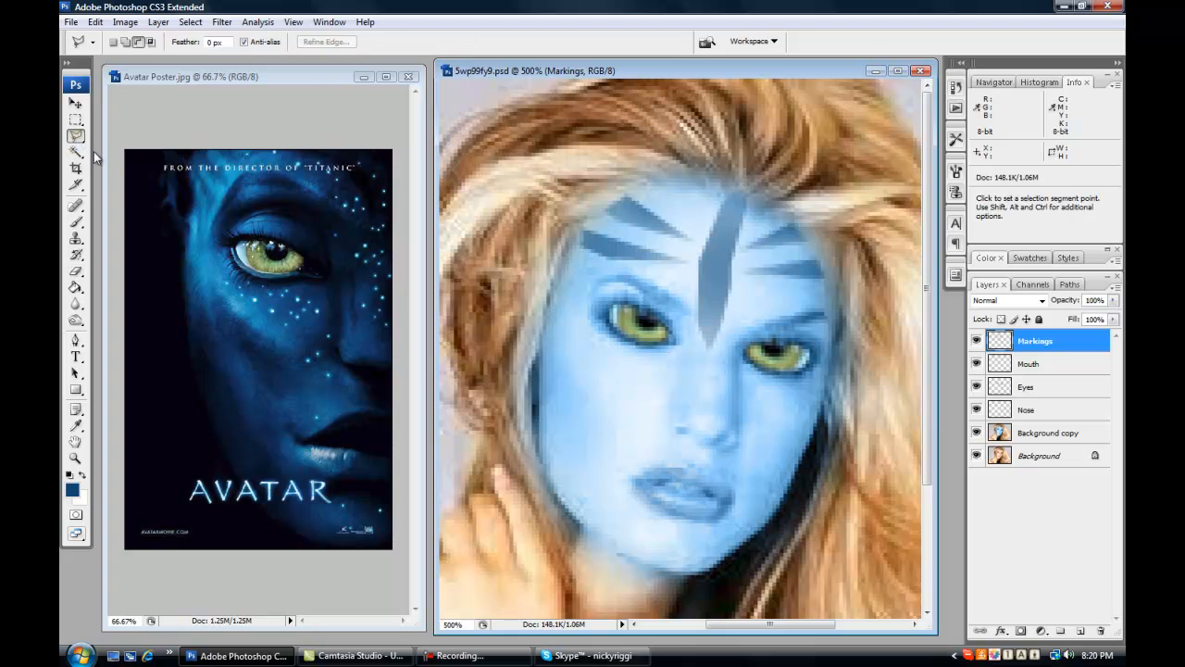
key(ctrl+plus)
scroll(616, 422, down, 3)
key(ctrl+plus)
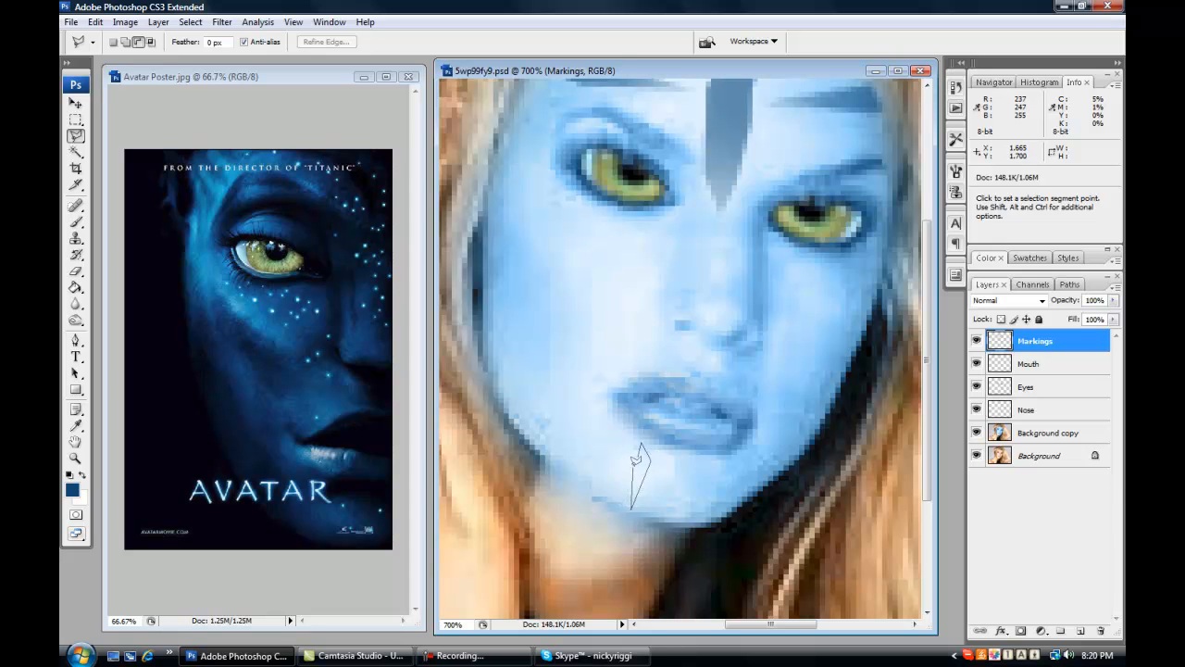
click(639, 454)
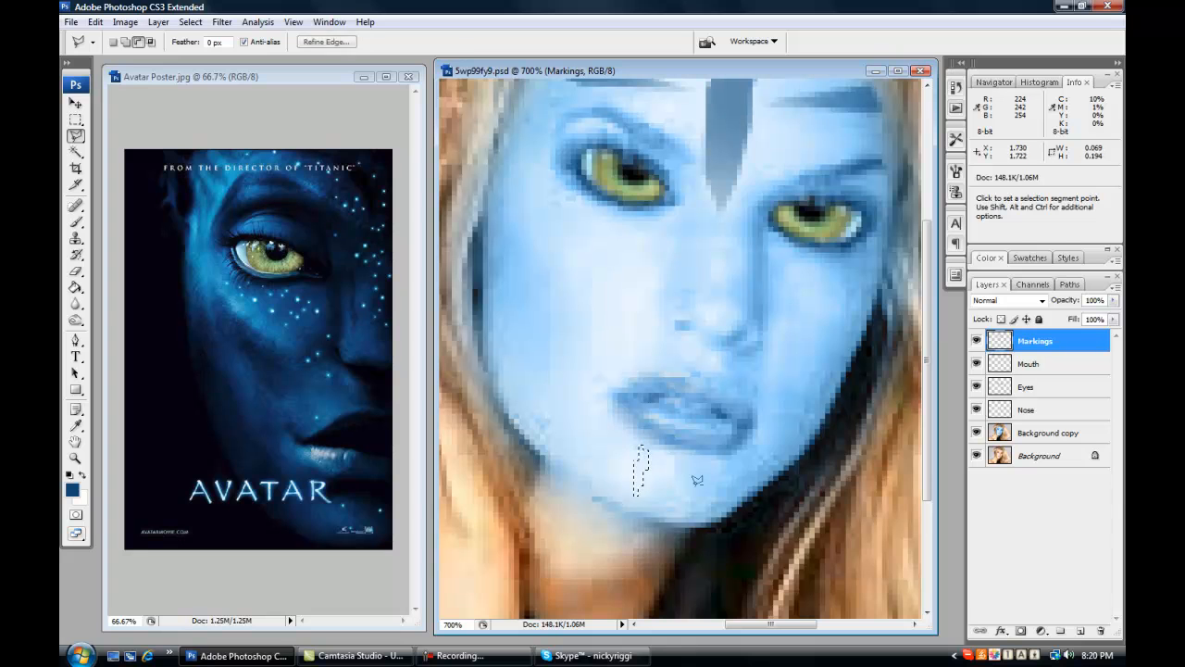
Paint the selected chin stripe dark blue with the 41 px brush at 35% opacity, and deselect it
click(76, 220)
mouse_move(607, 463)
mouse_down()
mouse_move(652, 493)
mouse_move(632, 556)
mouse_up()
key(ctrl+d)
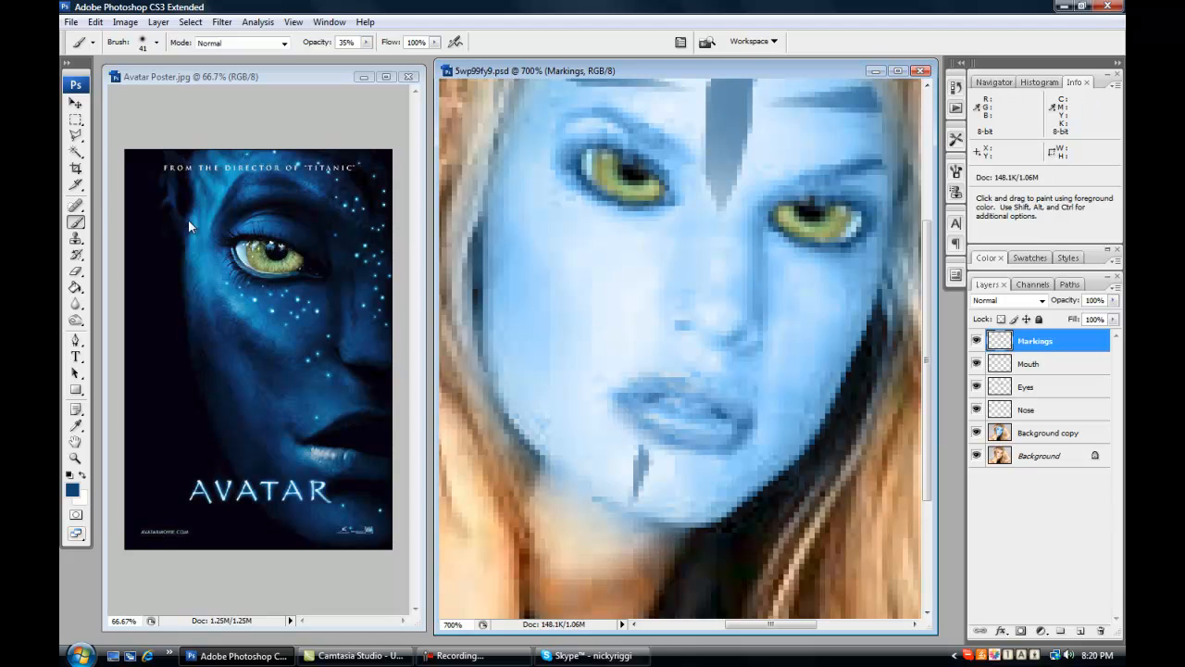
Outline the painted chin stripe with the Polygonal Lasso and copy it to a new layer
click(76, 136)
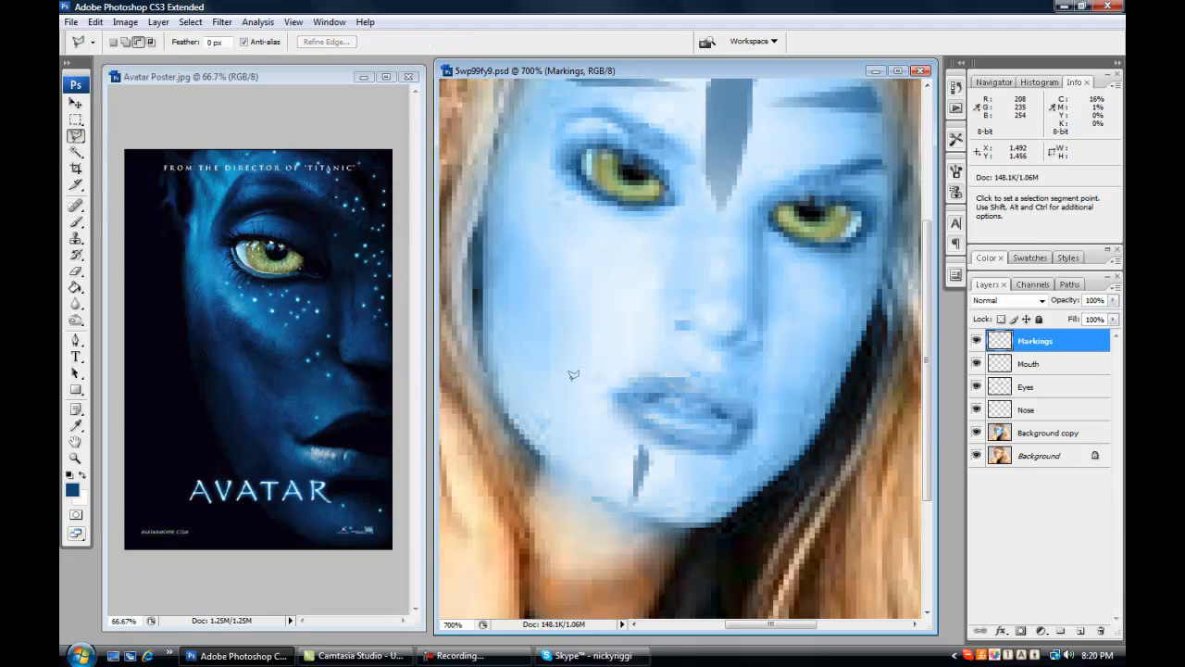
click(670, 475)
click(637, 508)
click(612, 477)
click(634, 440)
key(ctrl+j)
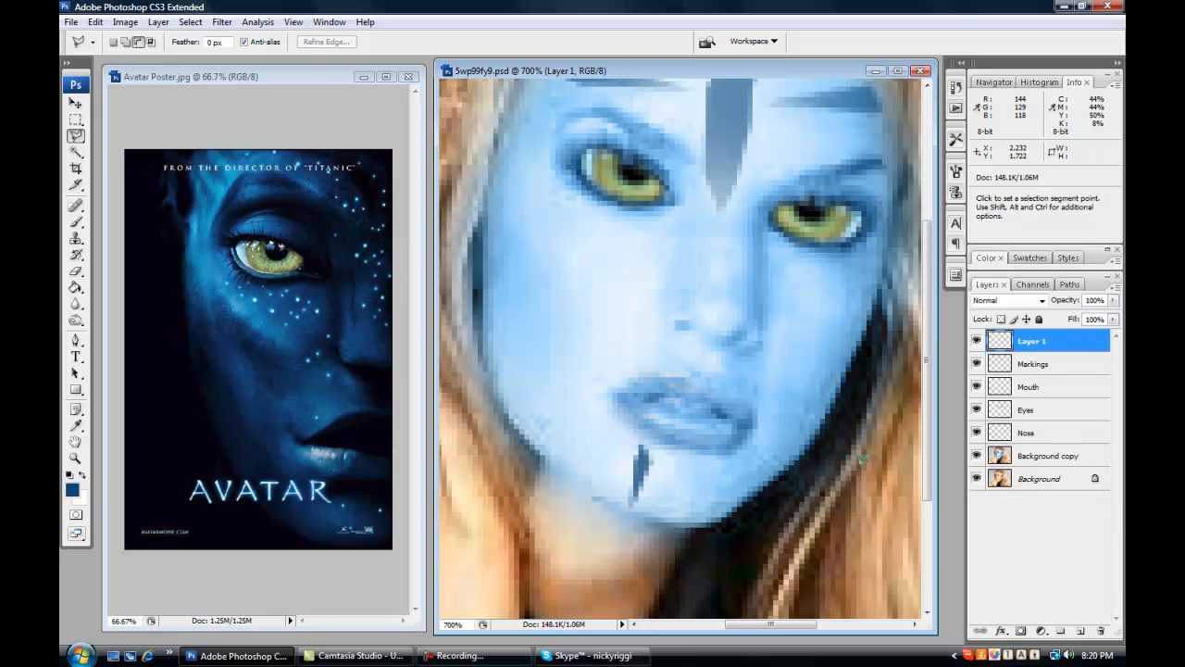
Place the copied chin stripe beside the original as its mirrored counterpart, flipped and rotated to 21.6°
click(76, 102)
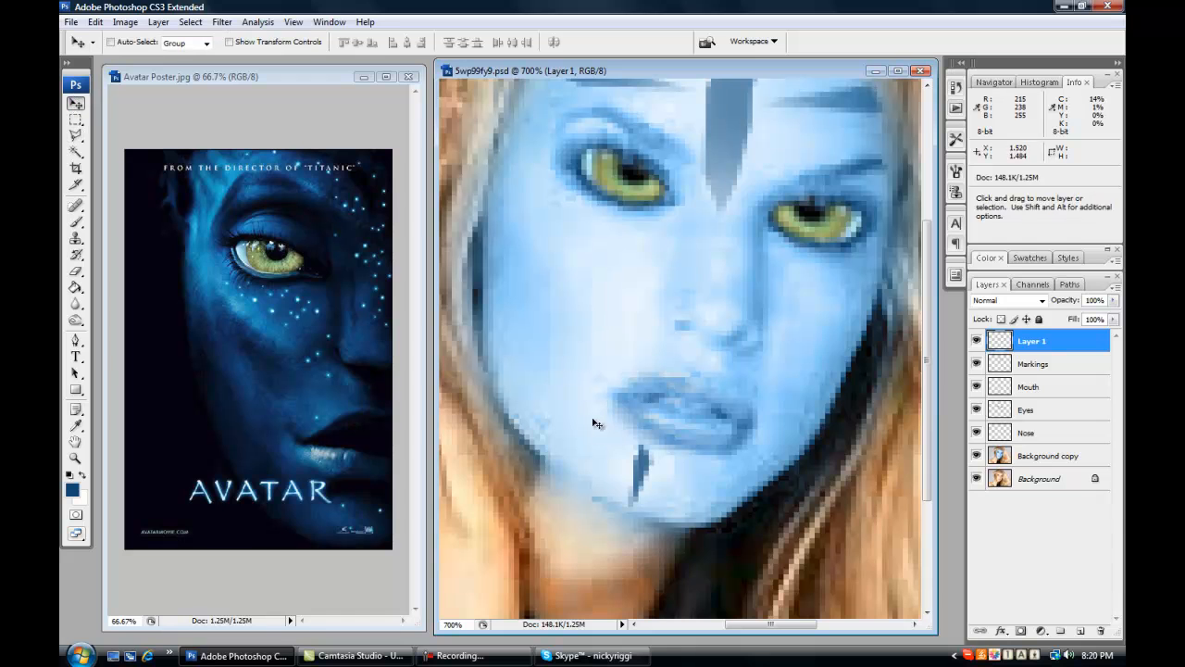
drag(639, 471, 688, 484)
key(ctrl+t)
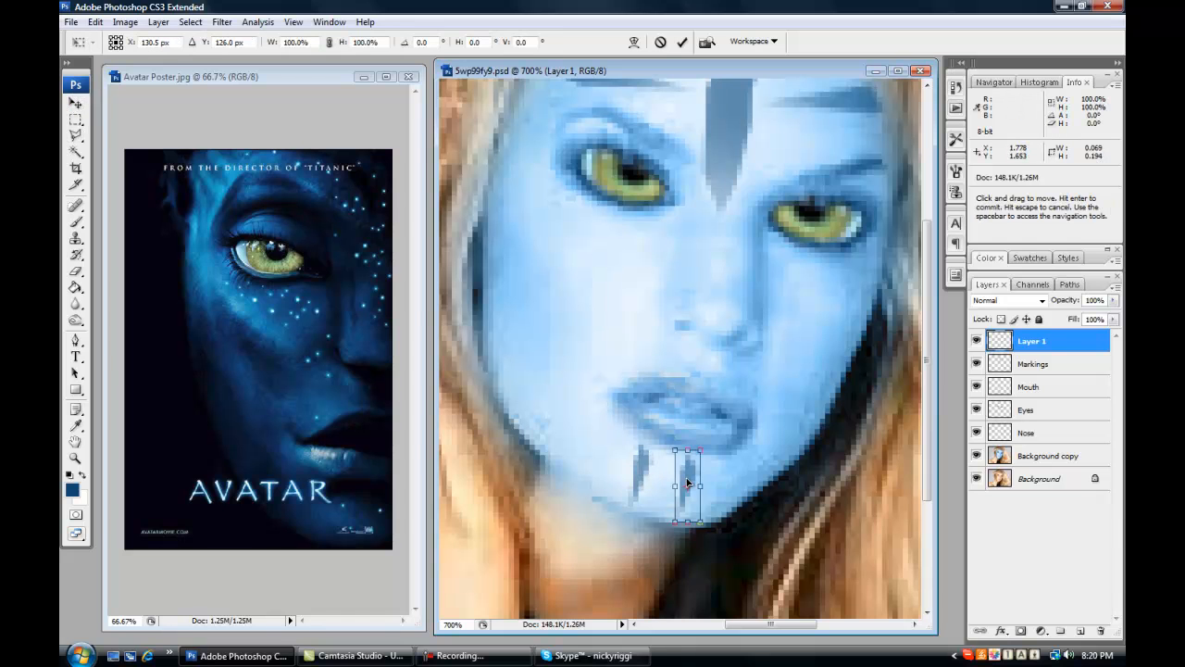
right_click(688, 482)
click(744, 466)
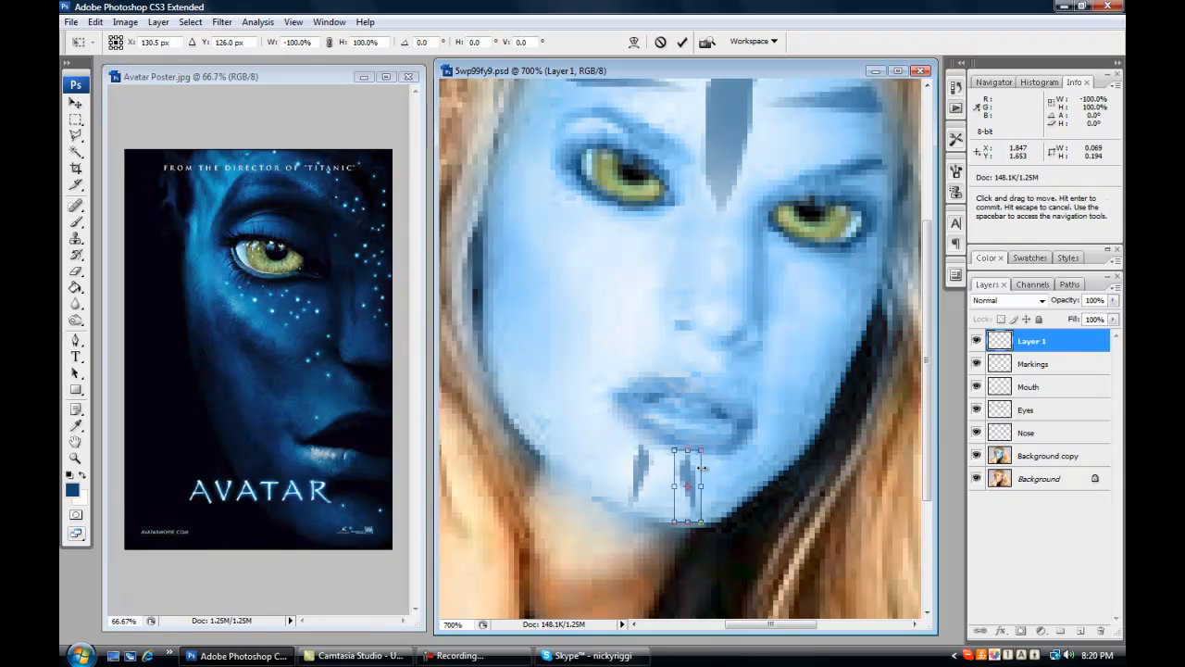
drag(722, 450, 696, 475)
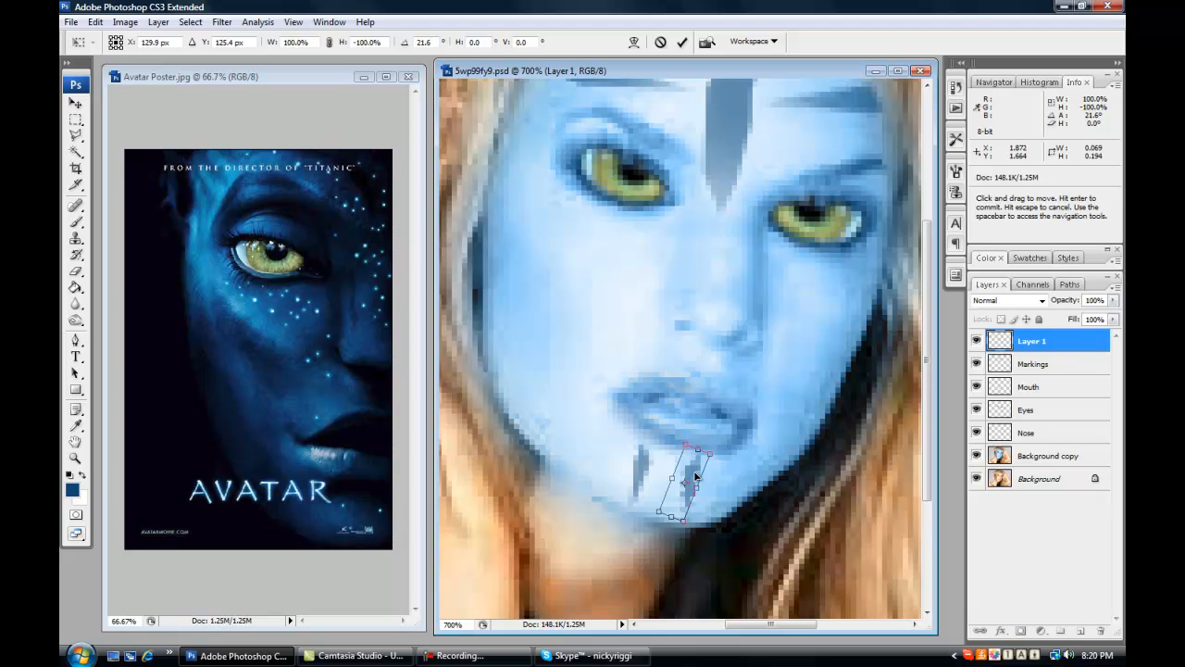
key(Return)
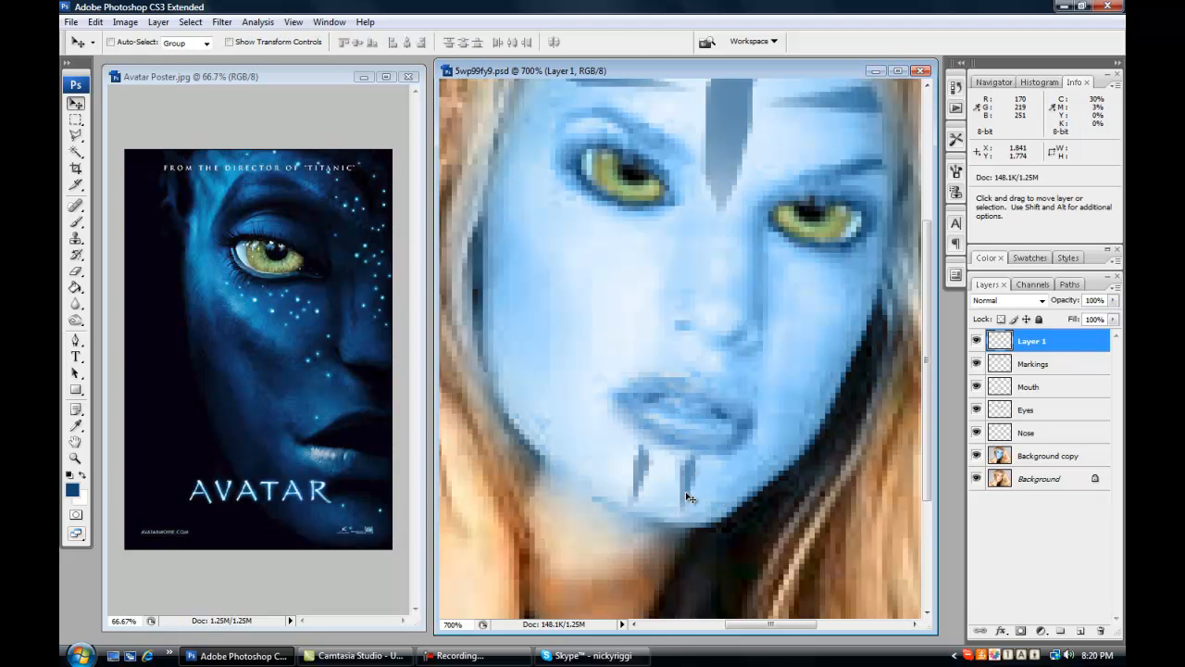
mouse_move(690, 494)
mouse_down()
mouse_move(686, 478)
mouse_move(696, 484)
mouse_up()
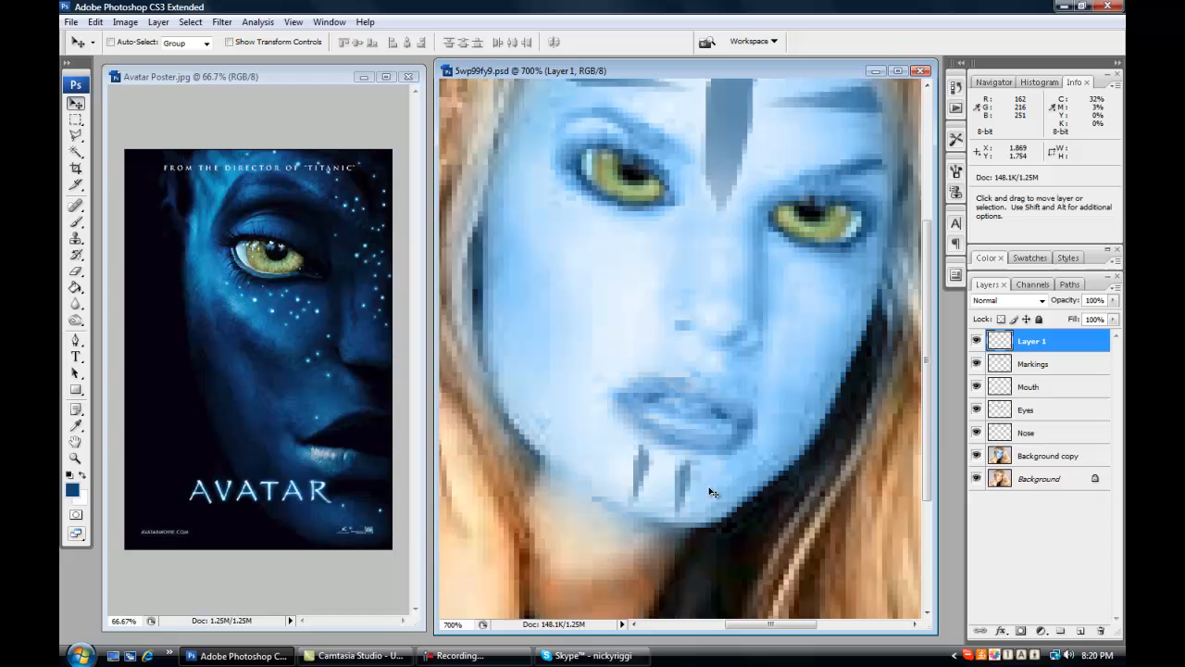
Merge the copied chin stripe layer with the Markings layer
shift+click(1046, 363)
right_click(1046, 363)
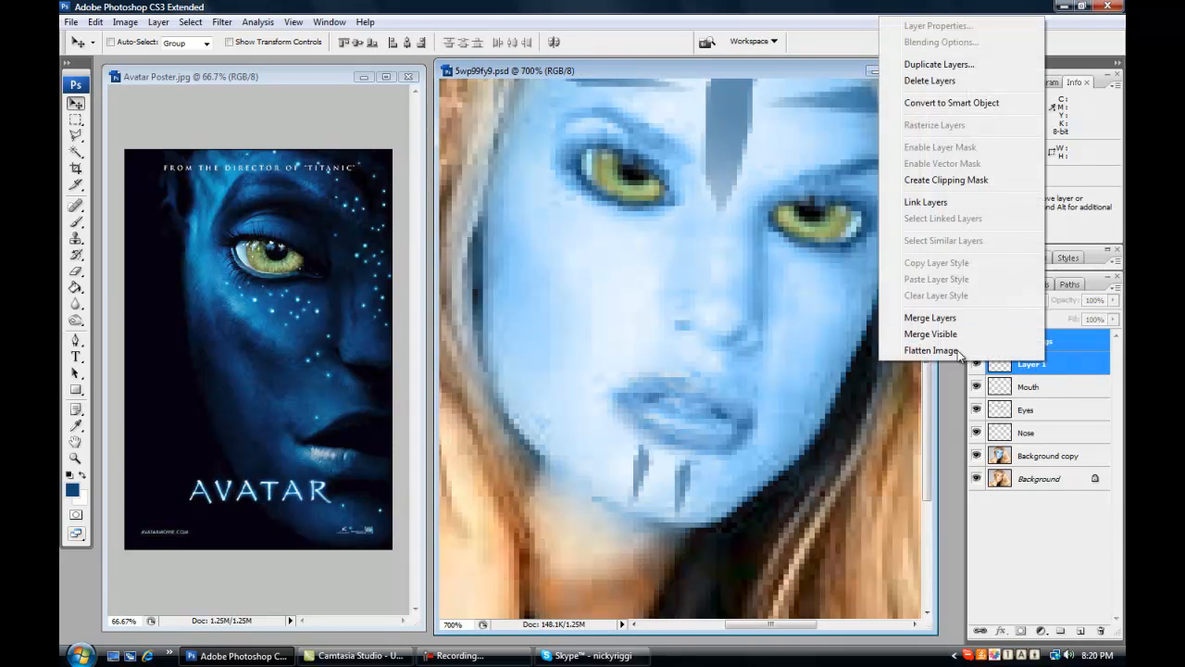
click(930, 318)
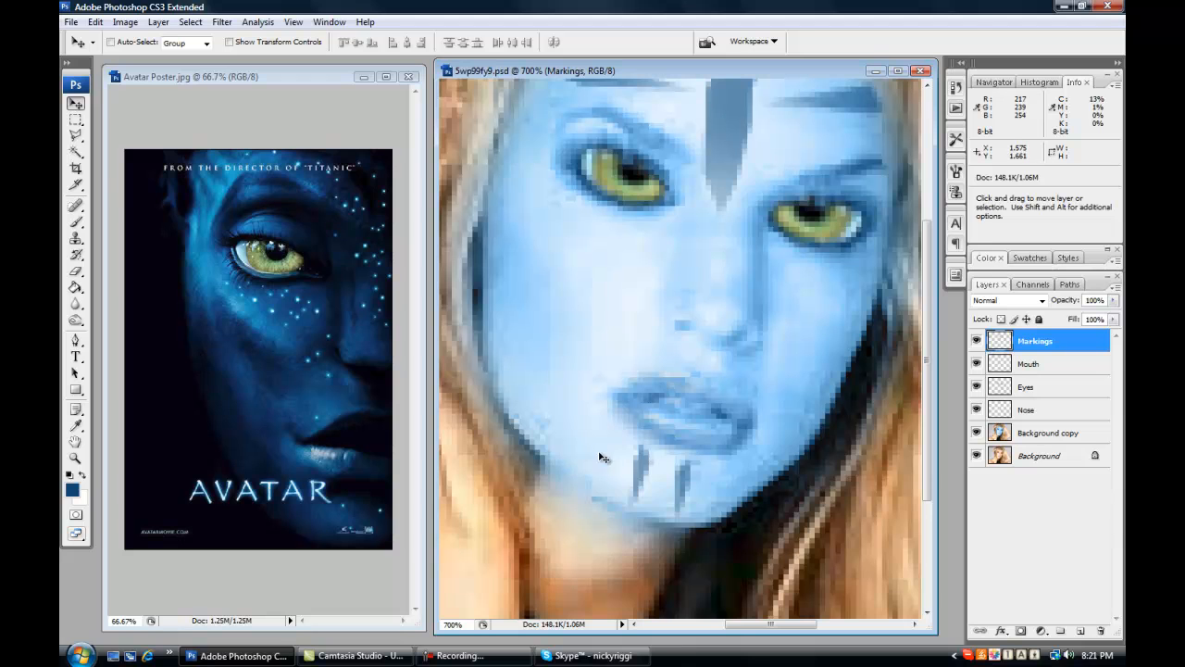
Outline a long curved stripe along the left jaw edge with the Polygonal Lasso and paint it dark blue at 35% brush opacity
click(76, 152)
click(76, 135)
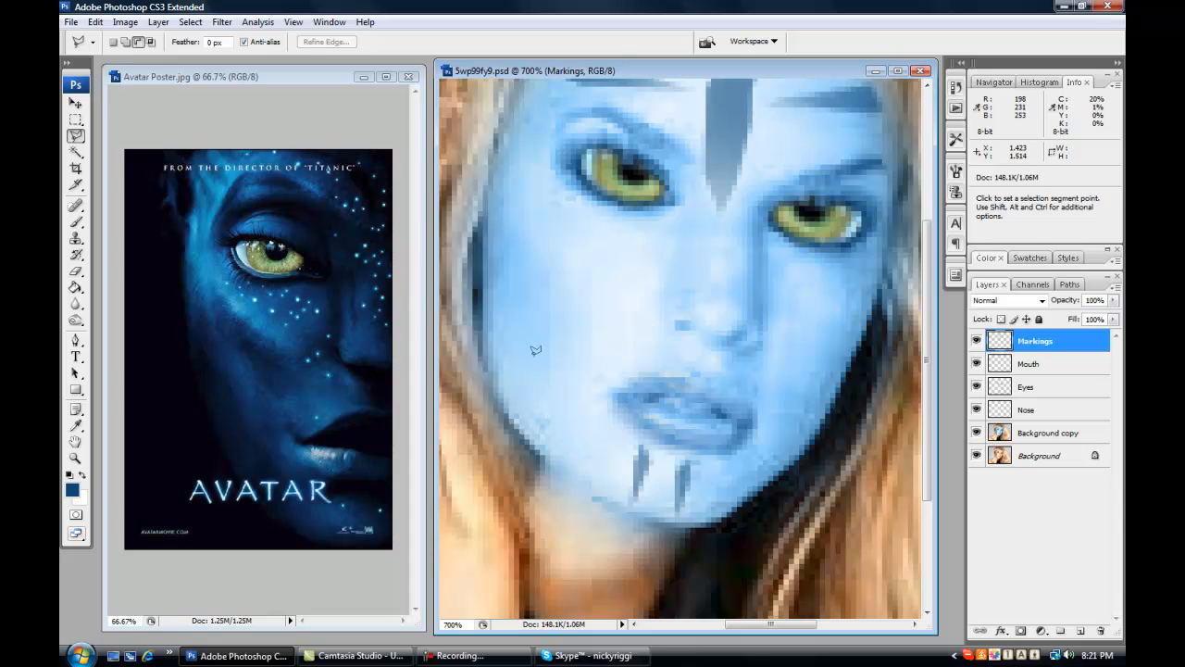
scroll(489, 234, up, 2)
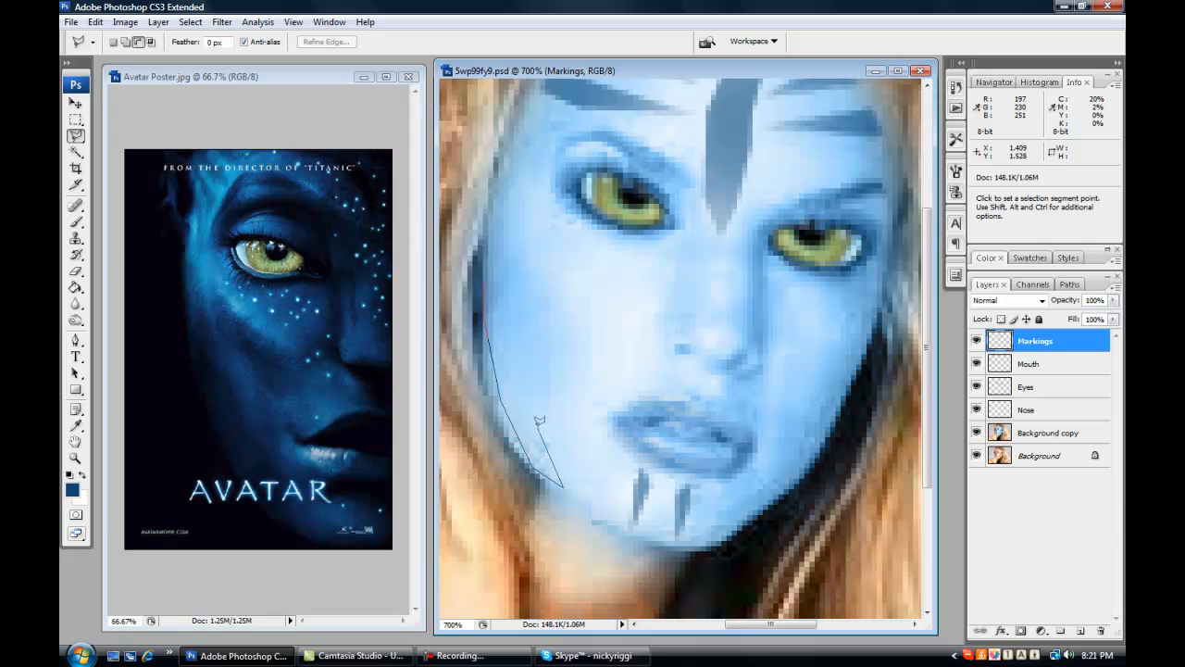
click(510, 327)
click(491, 274)
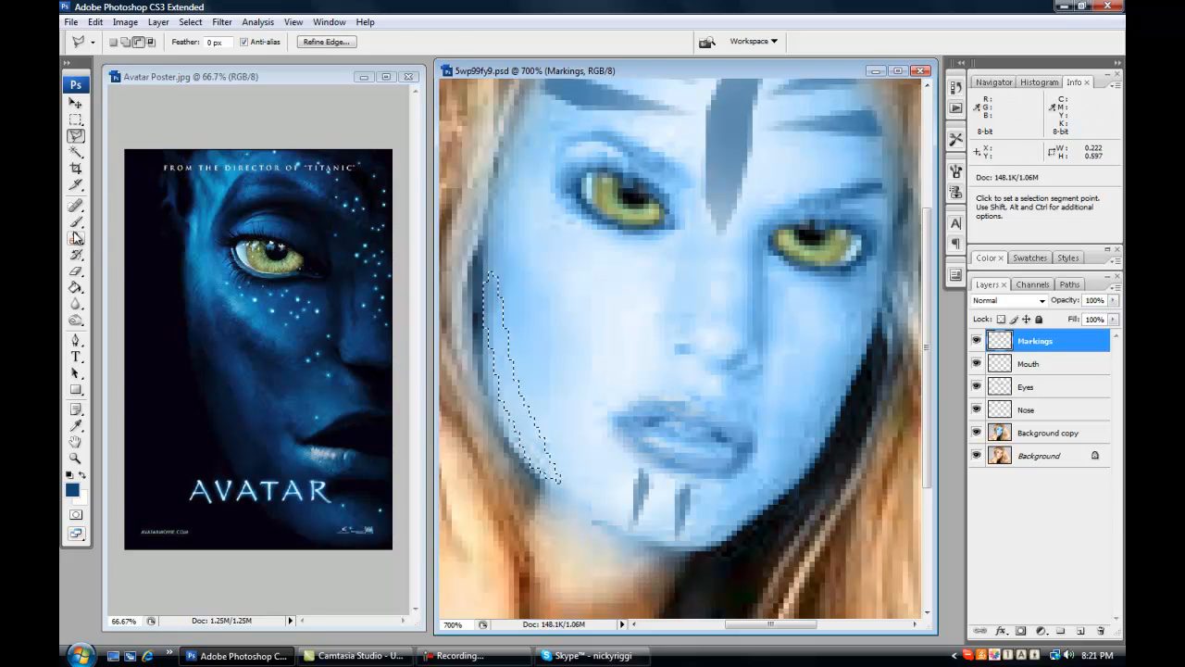
key(b)
mouse_move(486, 312)
mouse_down()
mouse_move(542, 299)
mouse_move(564, 431)
mouse_move(512, 264)
mouse_up()
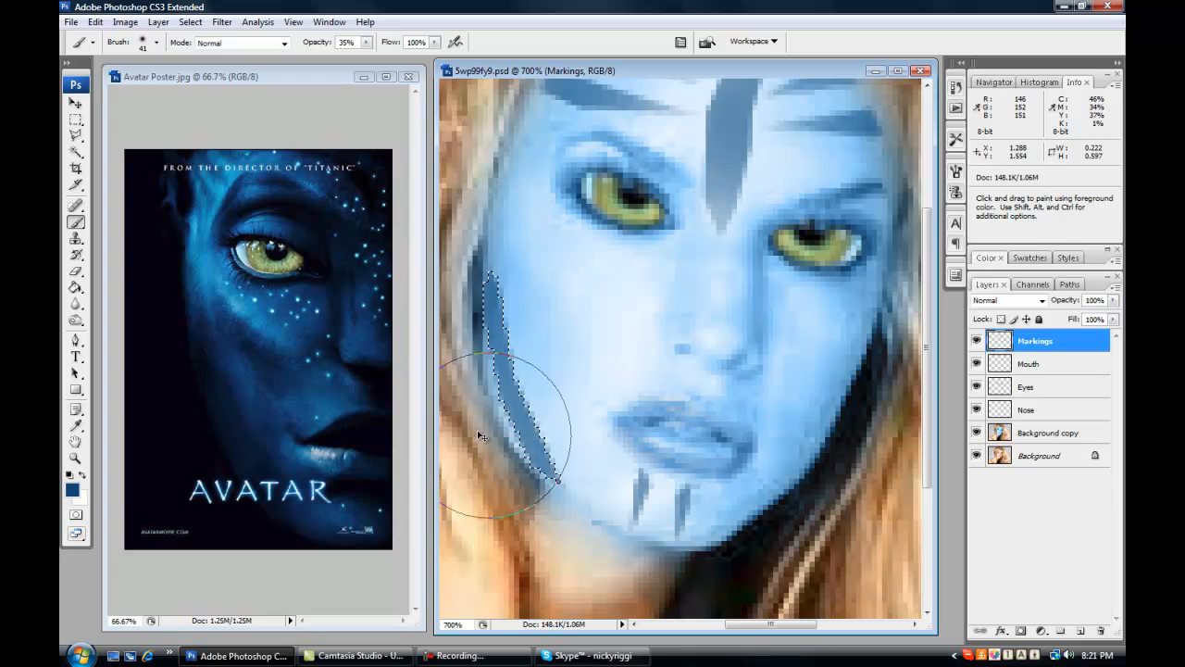
Copy the painted jaw stripe to a new layer, move the Markings layer above it, and make the copy the active layer
key(v)
key(ctrl+d)
key(ctrl+shift+alt+n)
key(b)
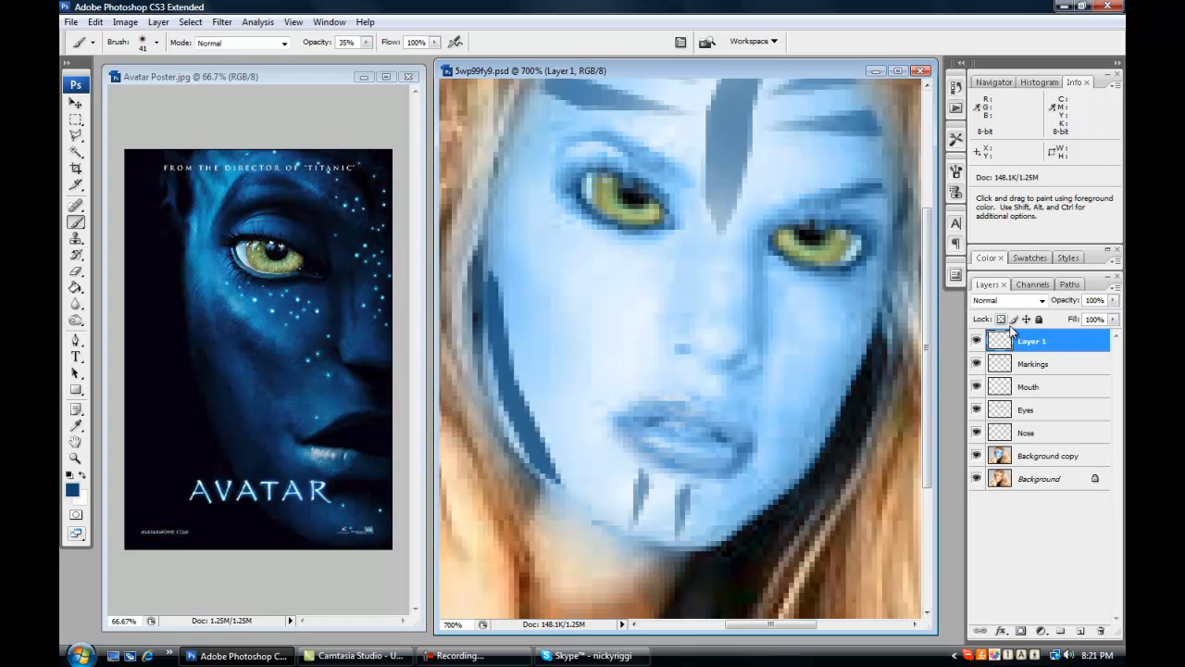
drag(1042, 368, 1035, 337)
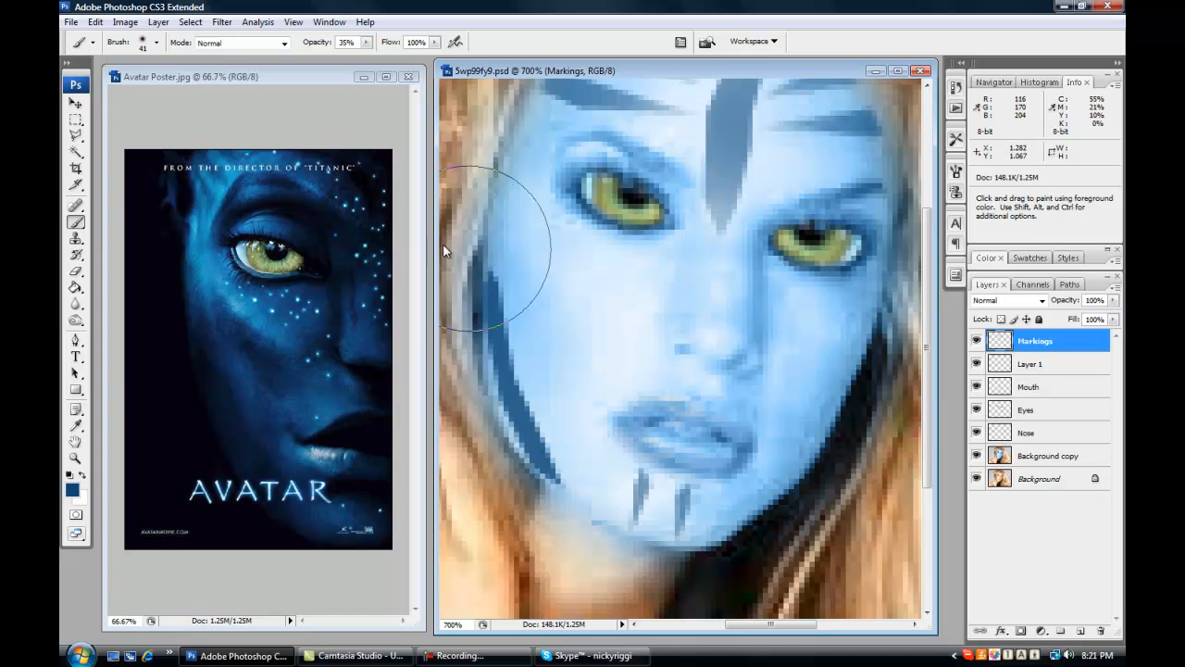
click(1059, 365)
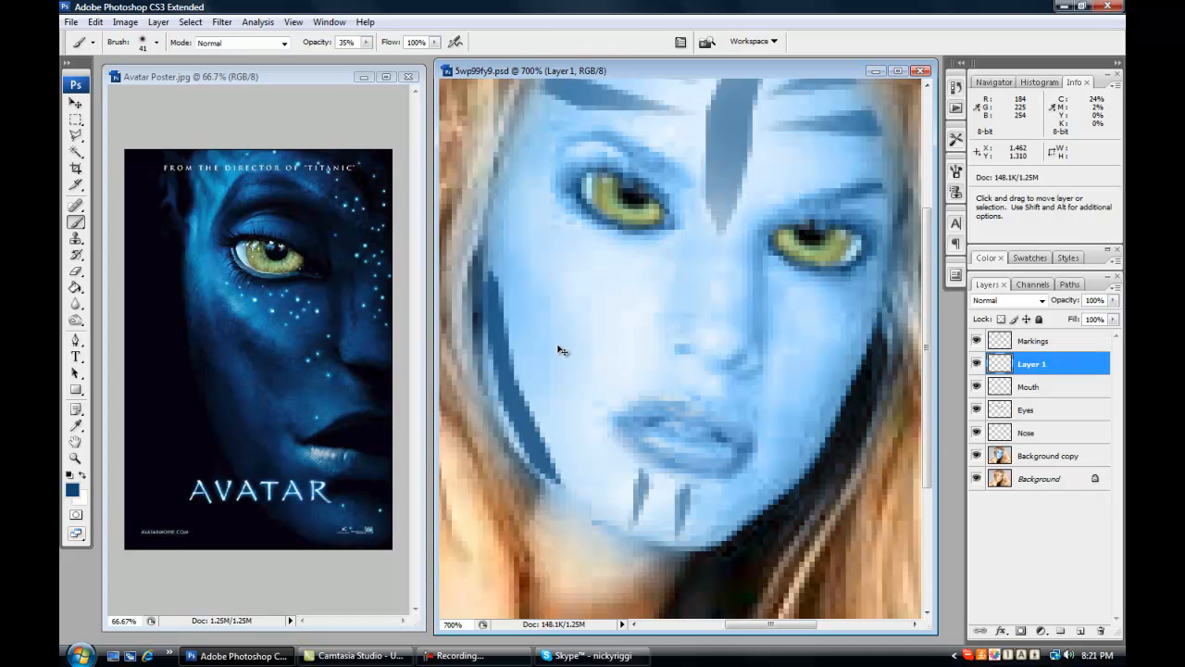
Place the copied jaw stripe along the opposite jaw edge as its mirrored counterpart, flipped and rotated to 11.6°
key(ctrl+t)
mouse_move(527, 362)
mouse_down()
mouse_move(815, 391)
mouse_move(824, 379)
mouse_up()
right_click(823, 379)
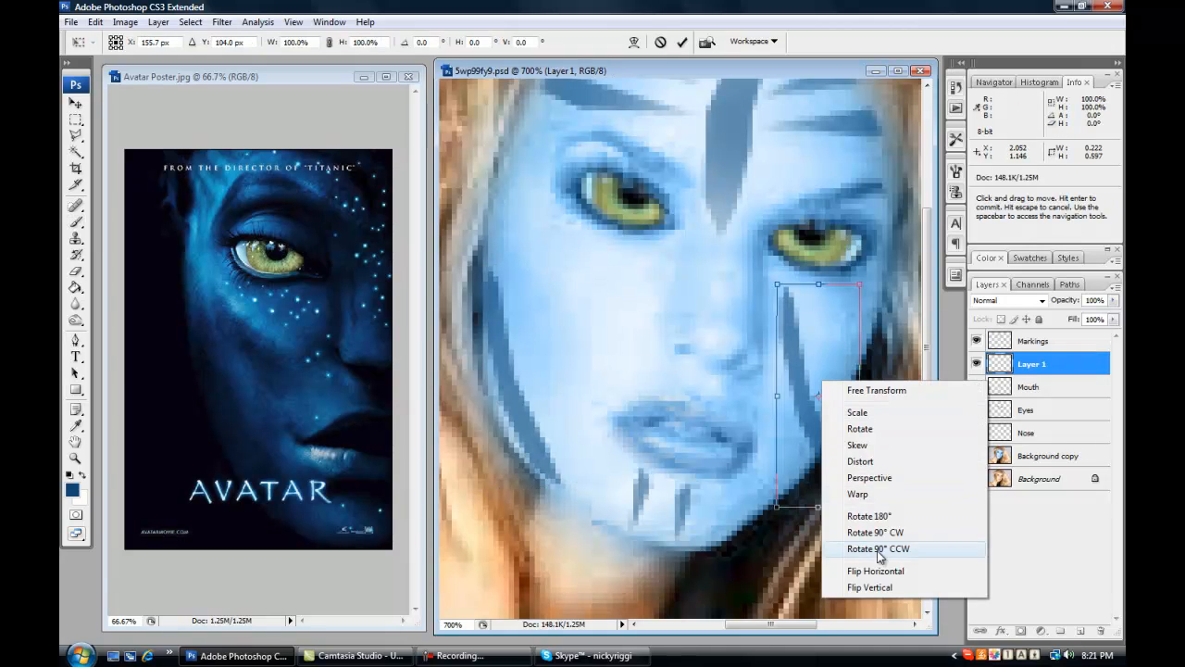
click(874, 570)
drag(891, 284, 920, 307)
drag(834, 394, 823, 414)
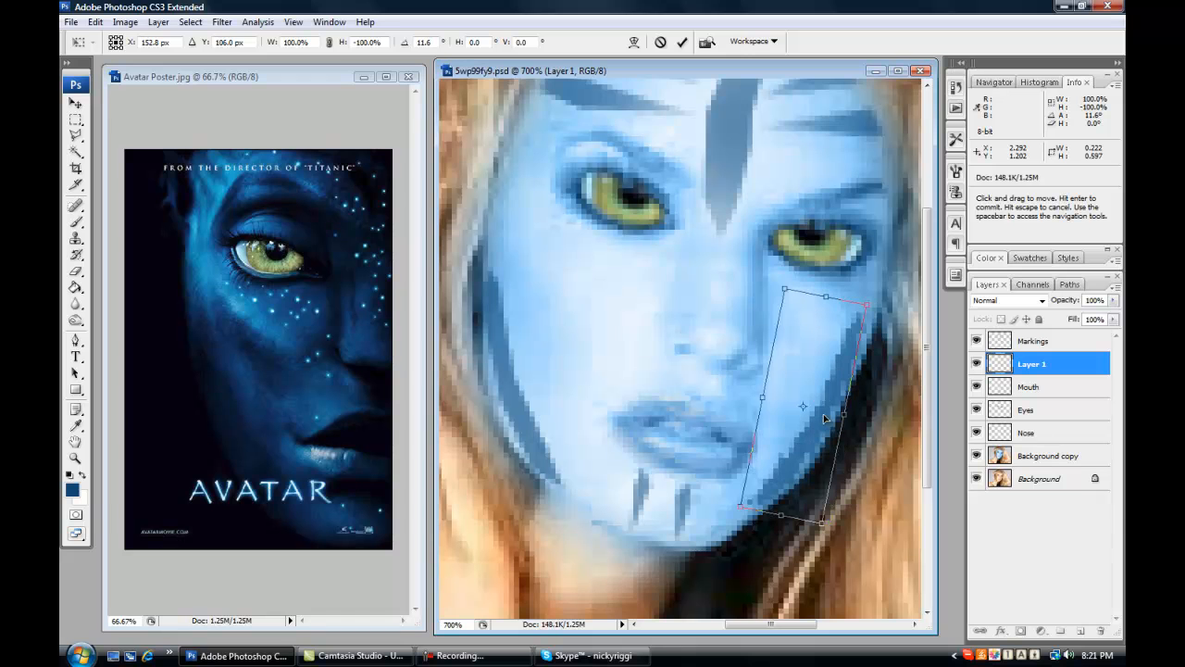
key(Return)
key(b)
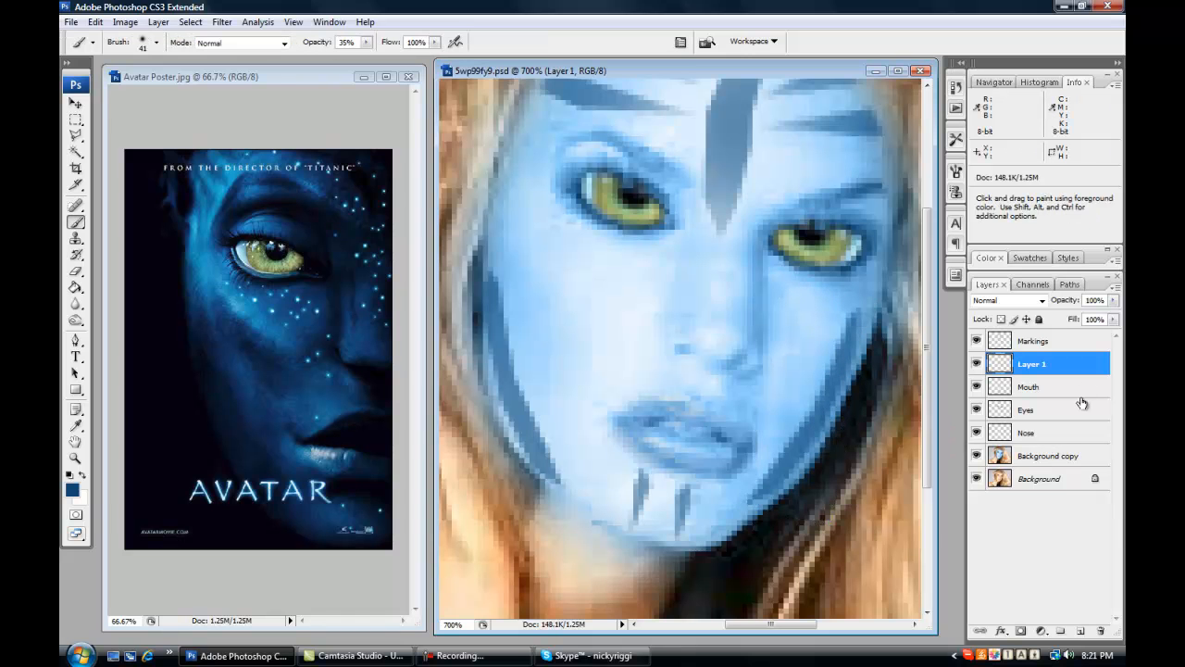
Merge the mirrored jaw stripe layer with the Markings layer
shift+click(1064, 344)
right_click(1064, 344)
click(966, 601)
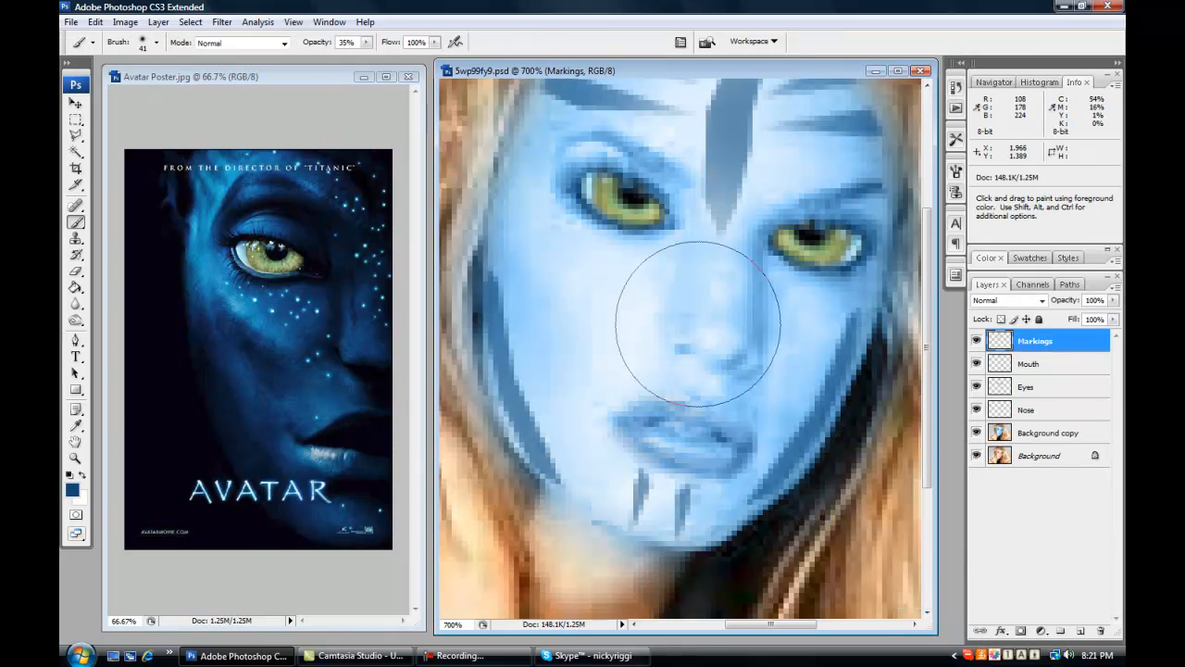
Outline a narrow pointed stripe below the left eye with the Polygonal Lasso and paint it dark blue with the 41 px brush
key(ctrl+minus)
key(ctrl+minus)
key(ctrl+minus)
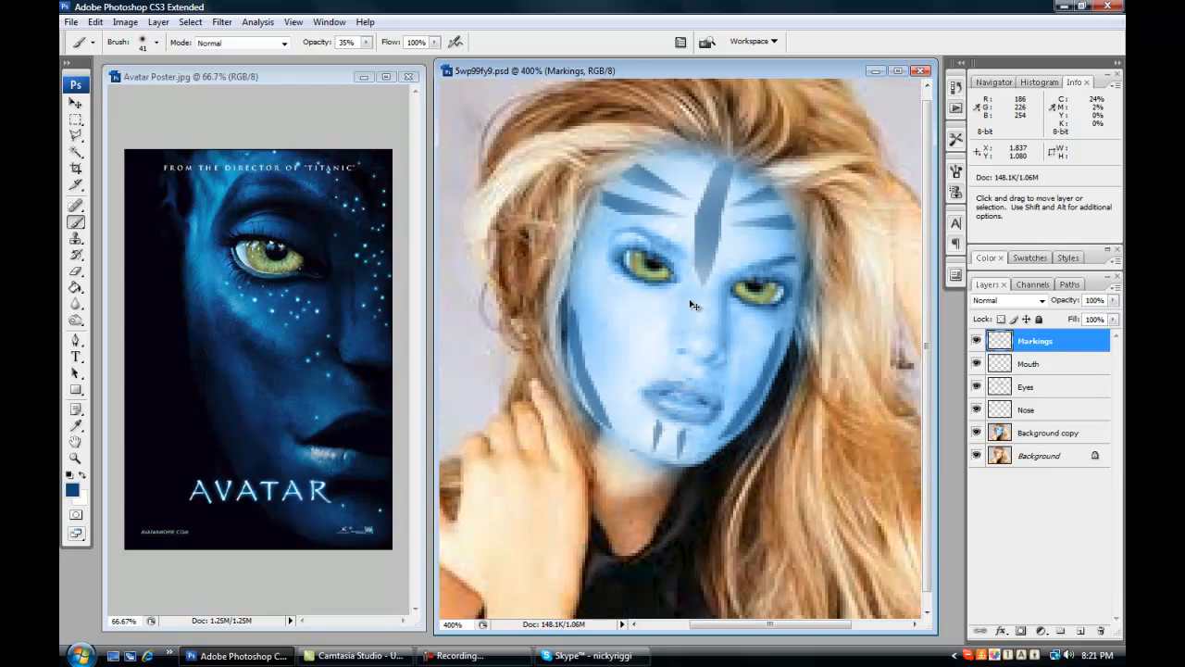
key(ctrl+plus)
key(ctrl+plus)
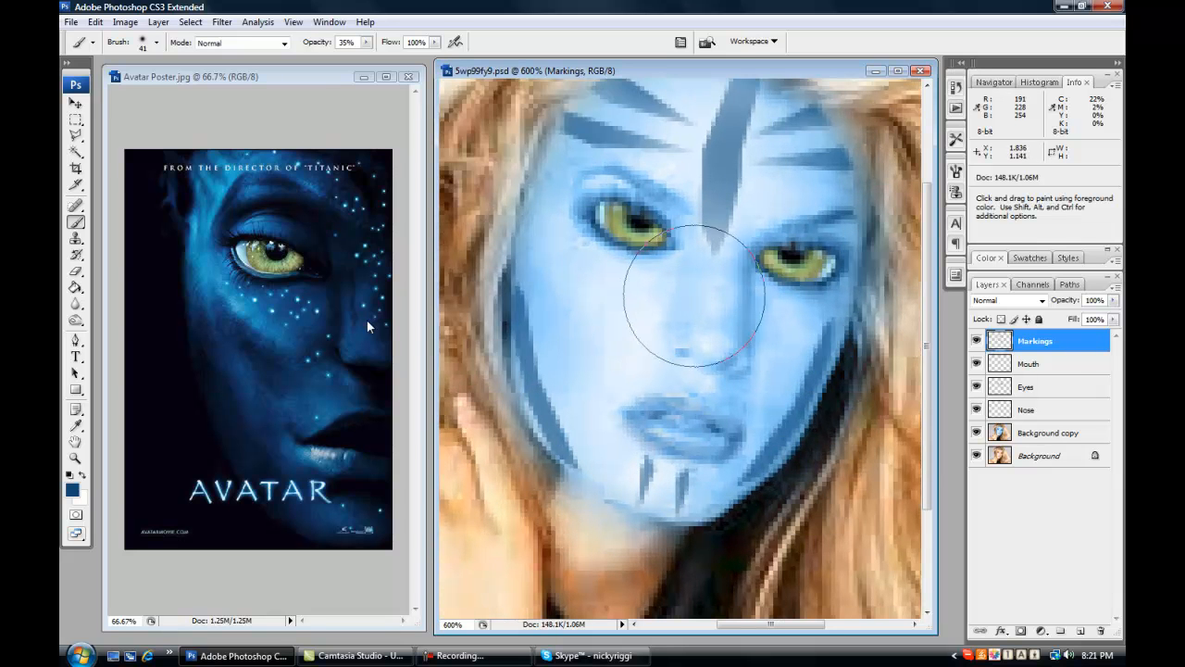
key(shift+l)
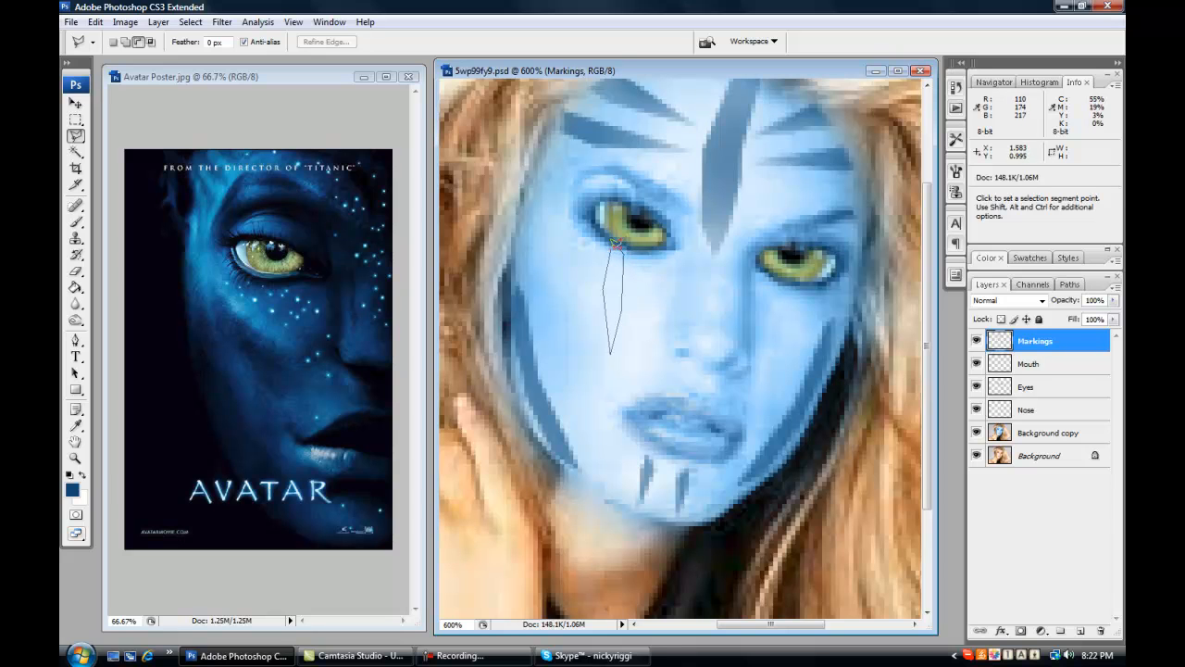
click(615, 242)
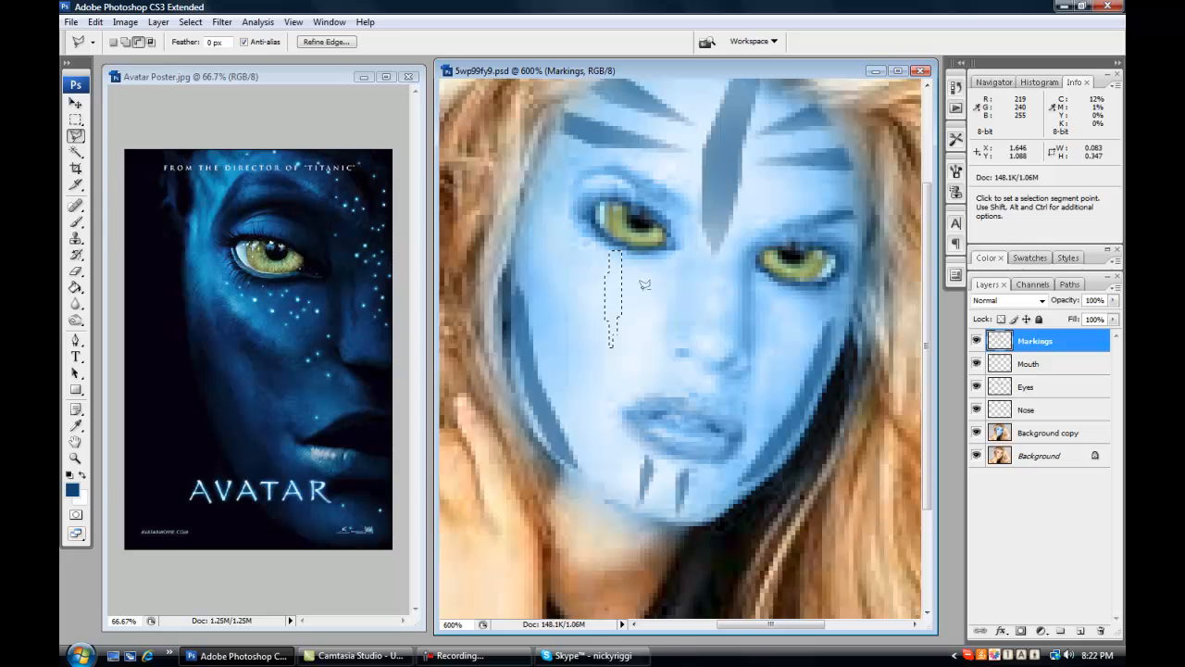
click(77, 222)
mouse_move(569, 291)
mouse_down()
mouse_move(614, 299)
mouse_move(623, 276)
mouse_move(611, 322)
mouse_move(590, 273)
mouse_up()
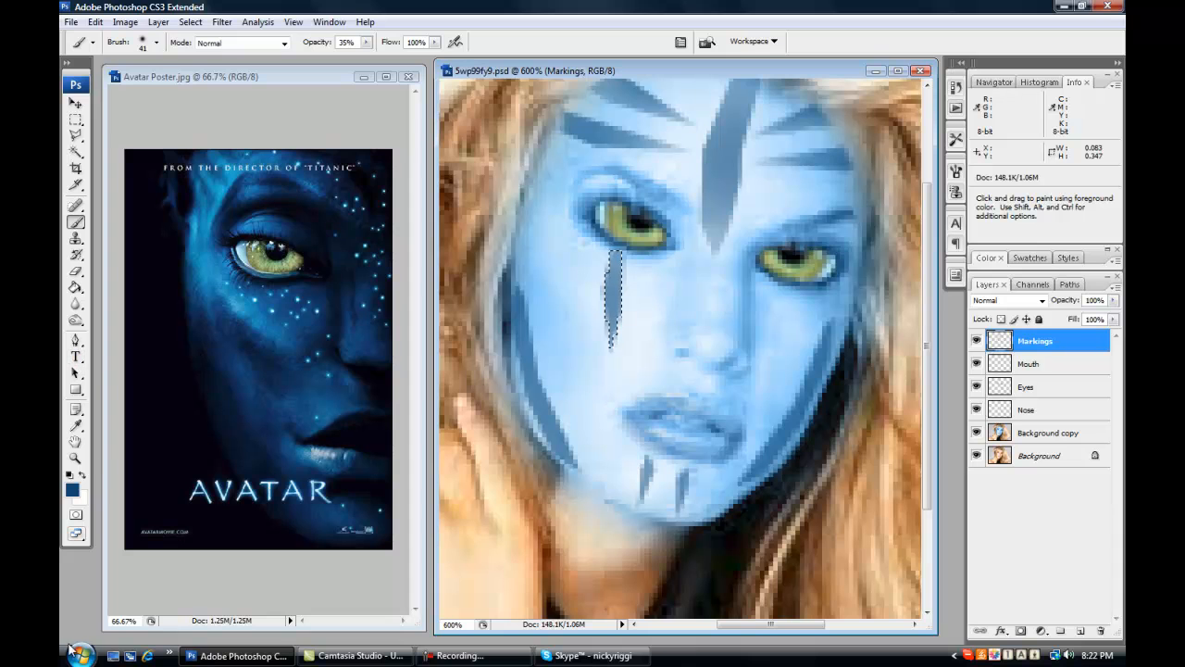
Copy the stripe below the left eye to a new layer and place it under the right eye, flipped and rotated to 16.9°
key(ctrl+j)
click(78, 105)
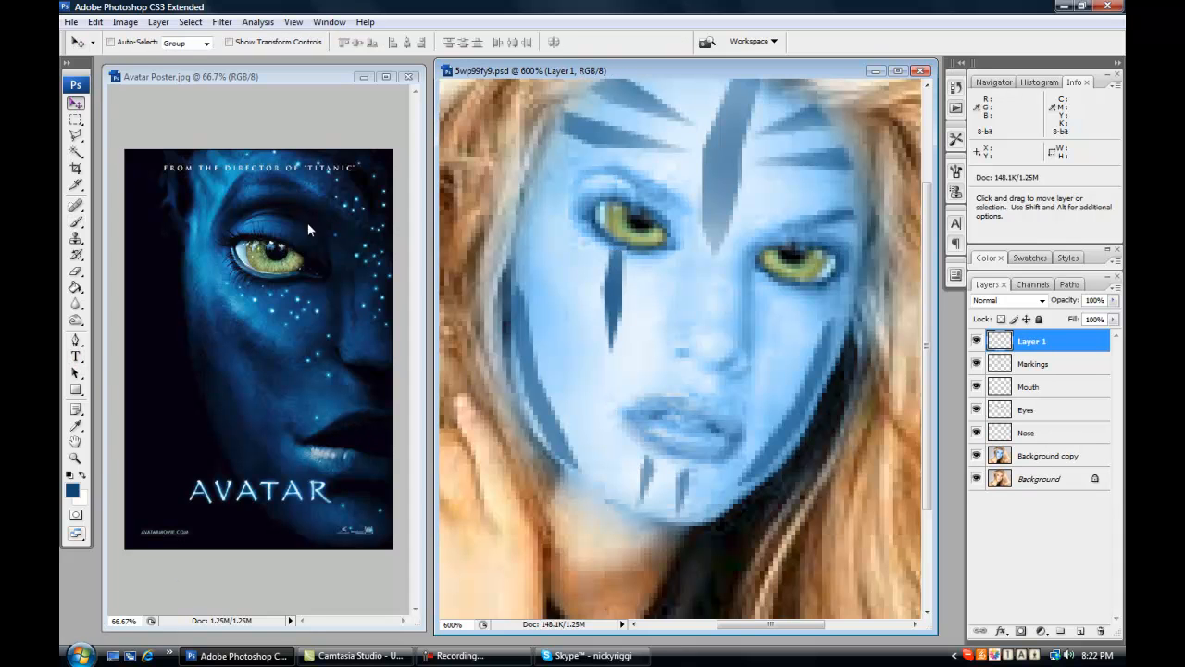
drag(612, 294, 786, 342)
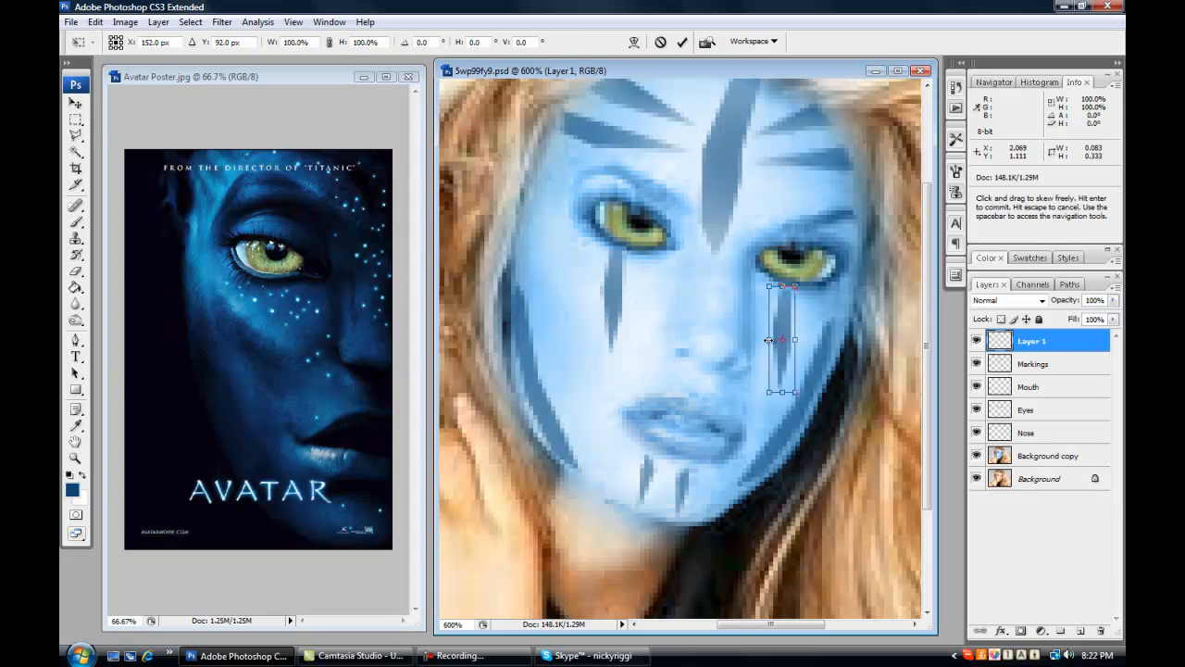
key(ctrl+t)
right_click(778, 330)
click(834, 523)
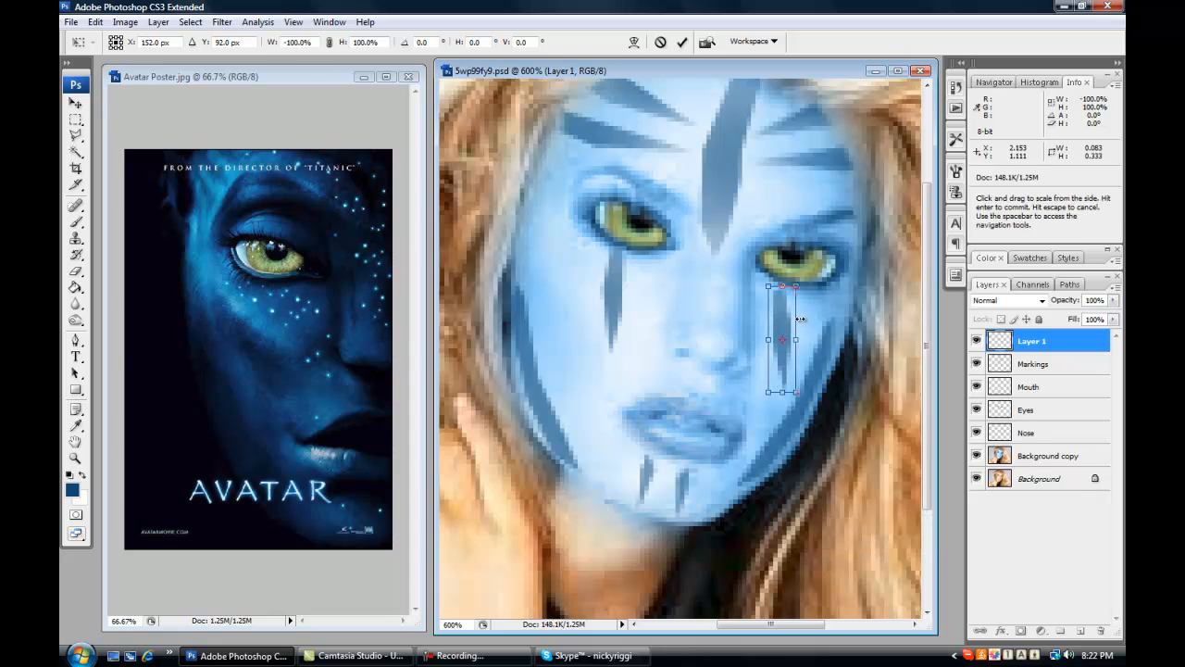
mouse_move(801, 319)
mouse_down()
mouse_move(826, 288)
mouse_move(798, 307)
mouse_up()
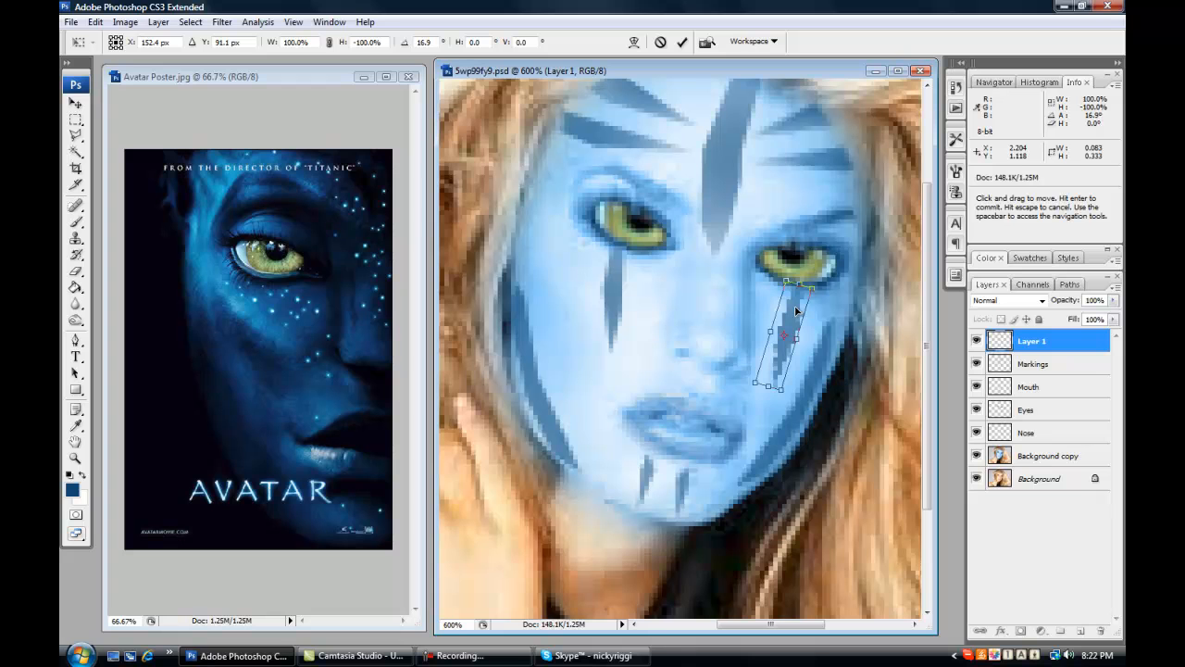
key(Return)
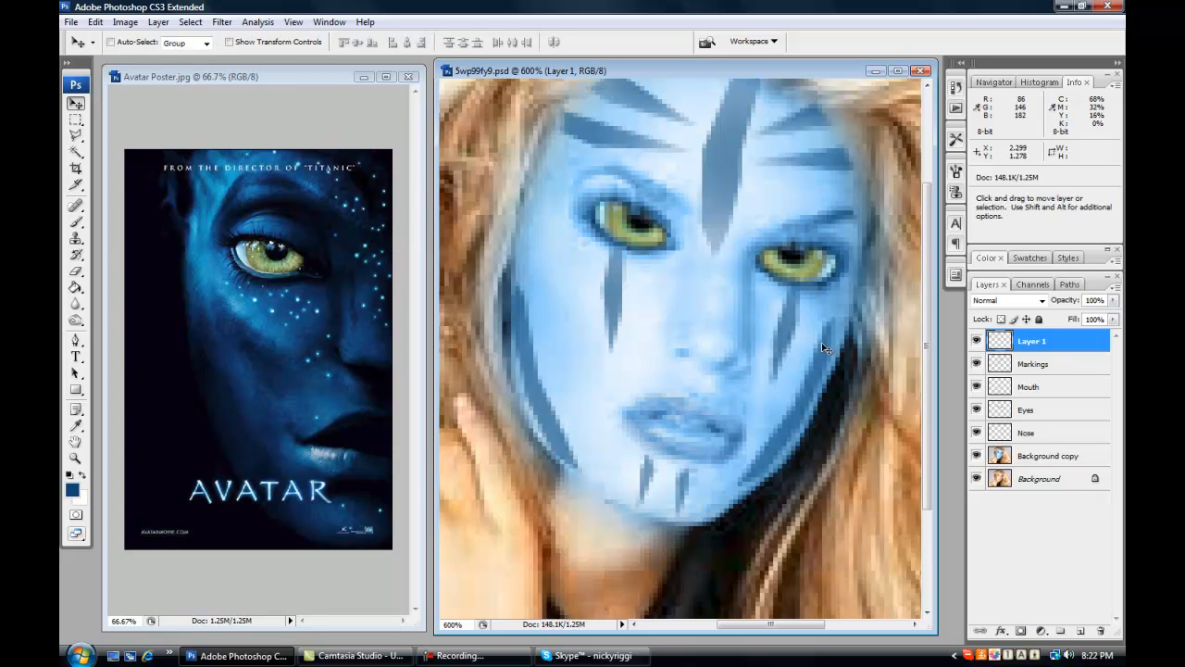
Move the Markings layer above the copied under-eye stripe layer and merge the two layers
key(ctrl+minus)
drag(1030, 364, 1032, 341)
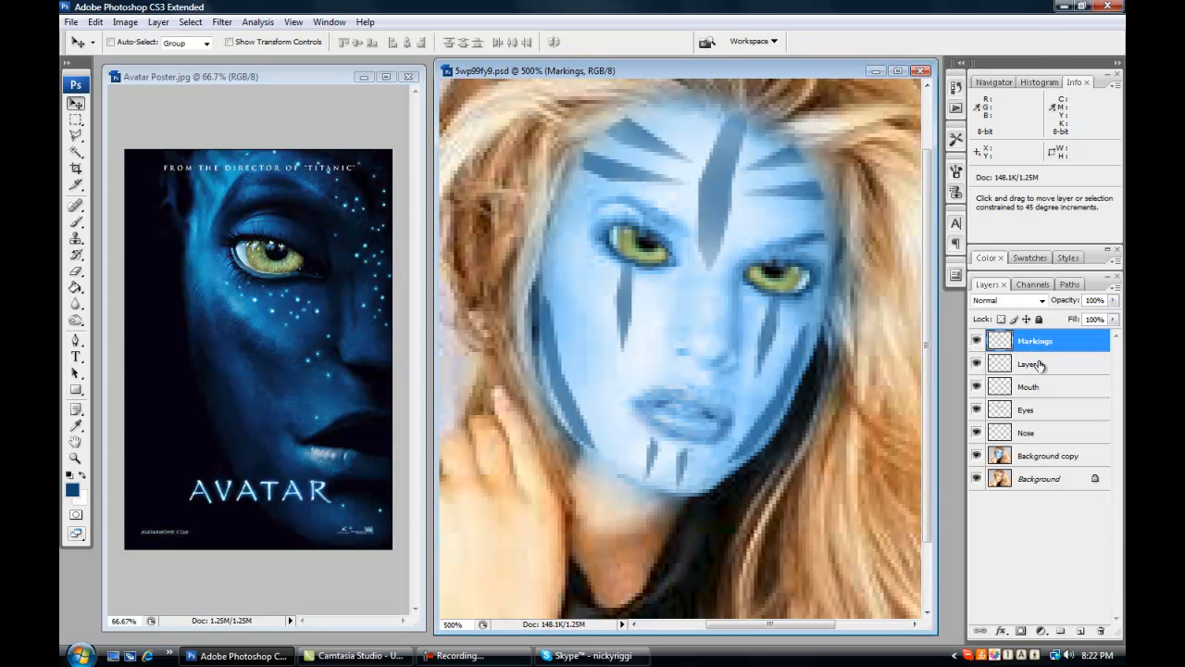
ctrl+click(1031, 364)
right_click(1030, 364)
click(924, 316)
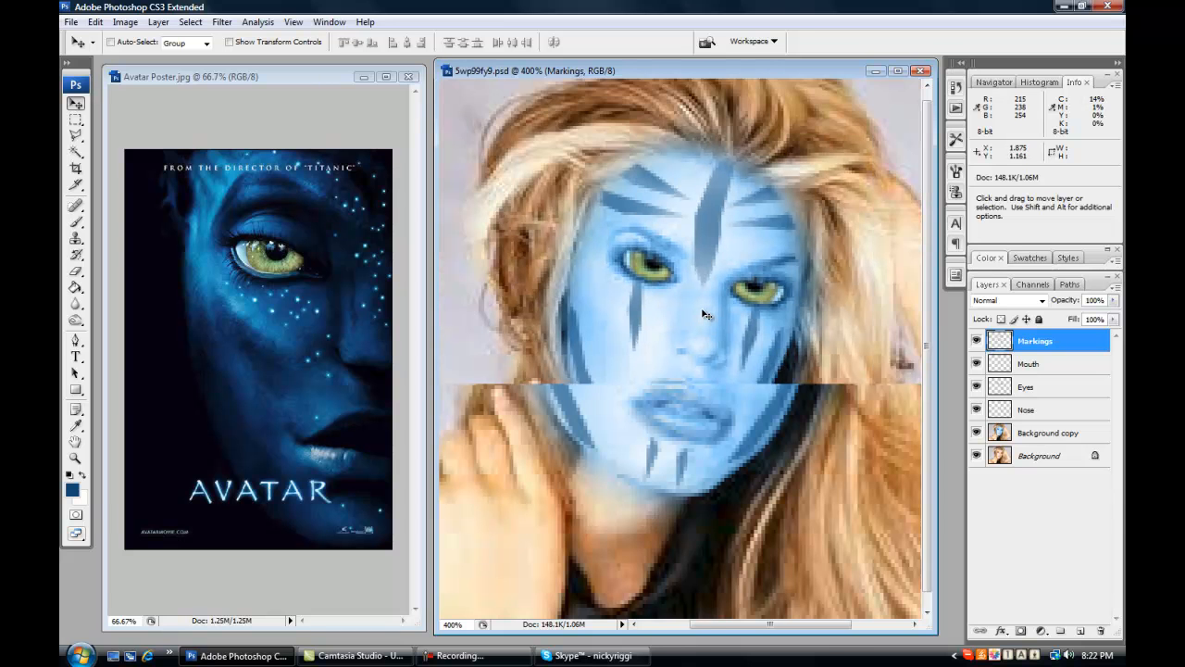
scroll(685, 313, up, 1)
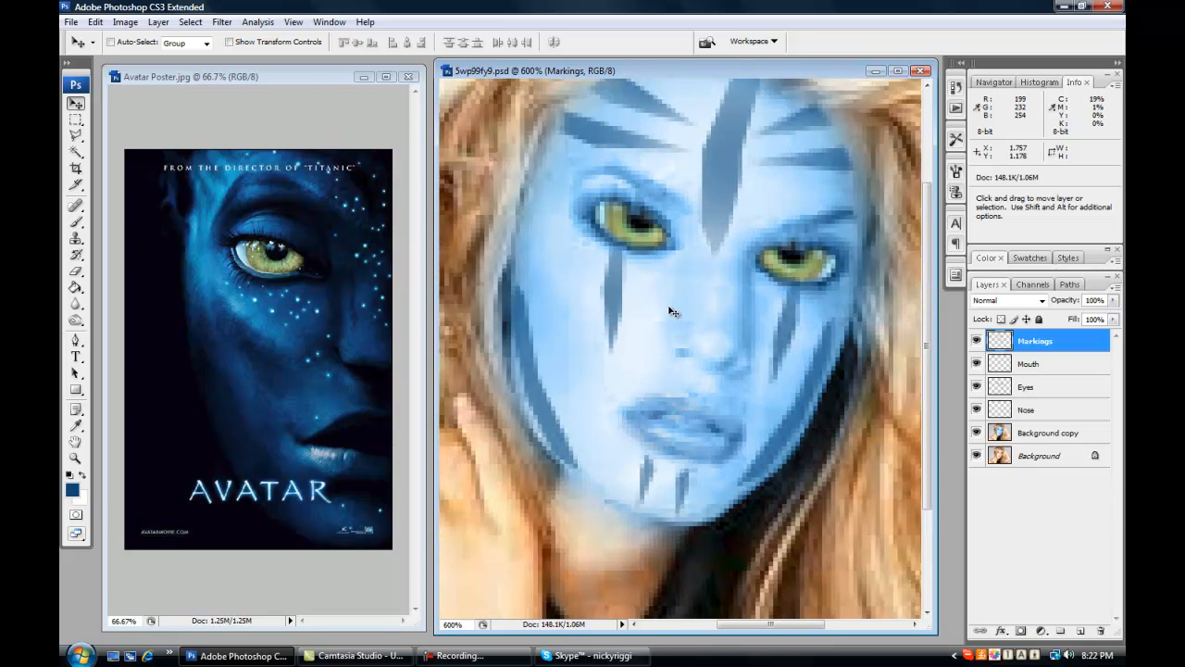
scroll(673, 312, up, 1)
click(76, 119)
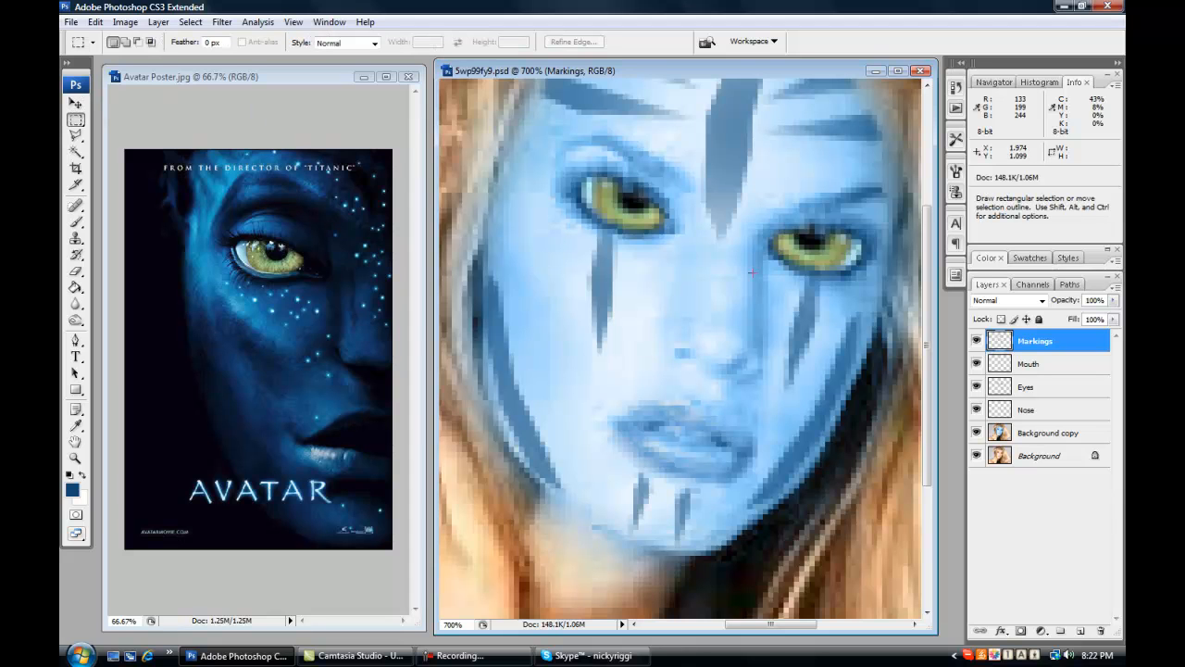
drag(789, 272, 795, 299)
drag(765, 242, 793, 291)
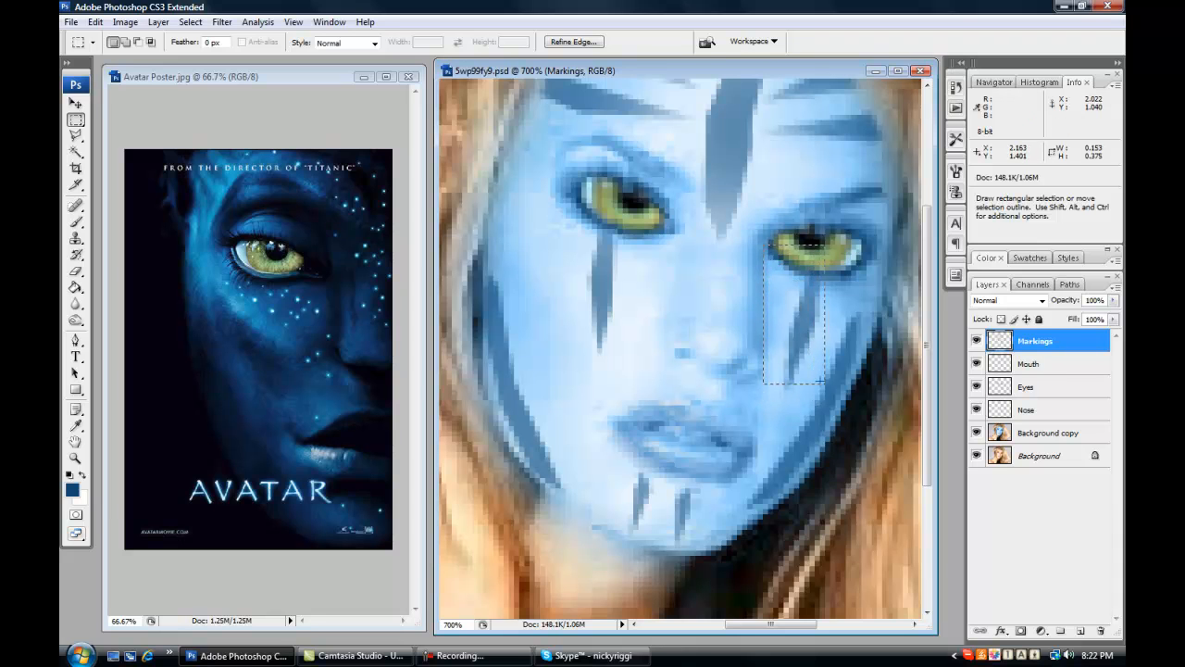
drag(831, 374, 824, 374)
key(l)
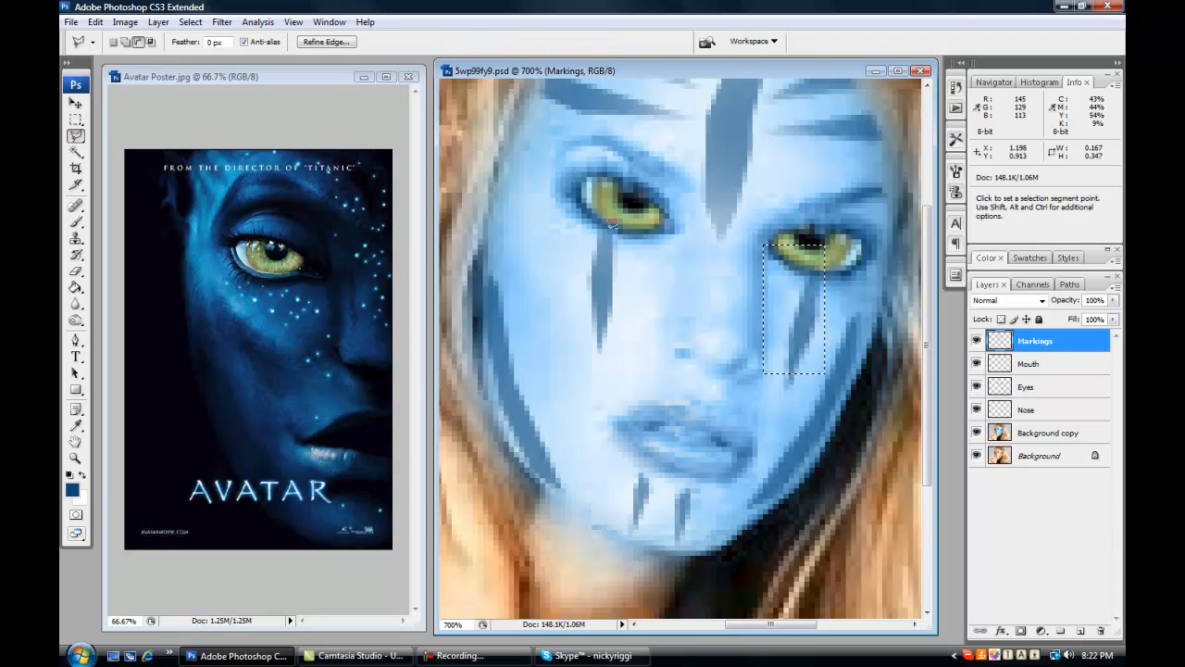
key(ctrl+d)
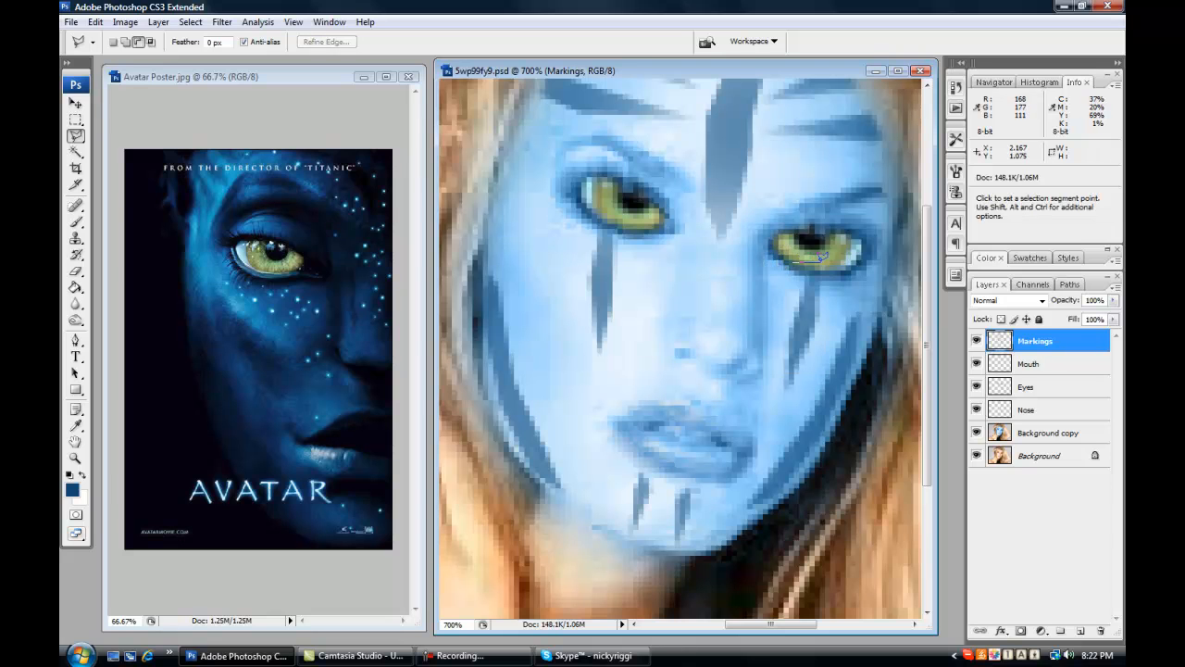
Select the stripe under the right eye with the Polygonal Lasso, shift it slightly to X 151.9 px, Y 92.6 px, and deselect it
click(776, 411)
click(760, 356)
click(772, 280)
click(792, 258)
key(ctrl+t)
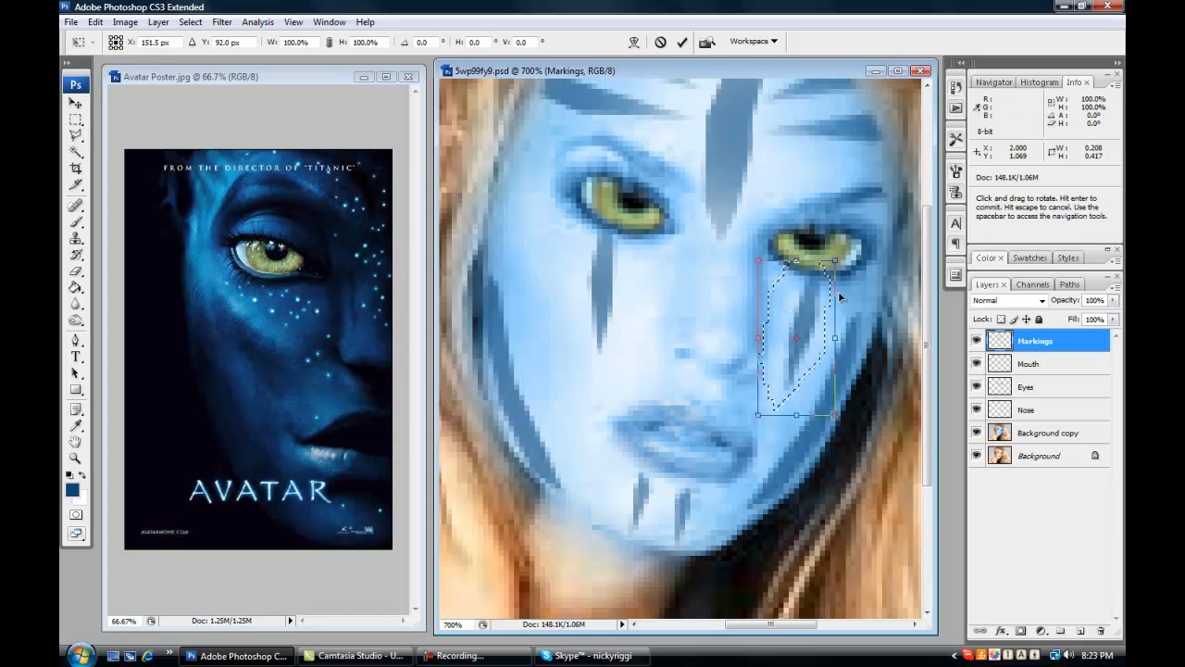
drag(817, 296, 820, 300)
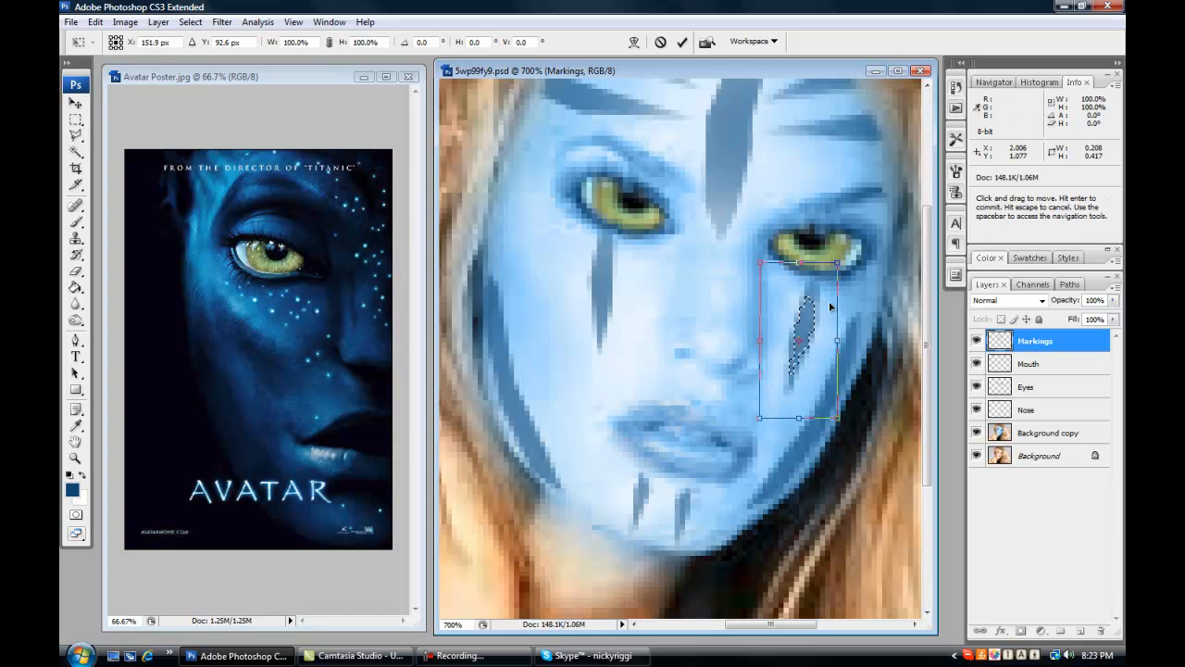
key(Return)
key(ctrl+d)
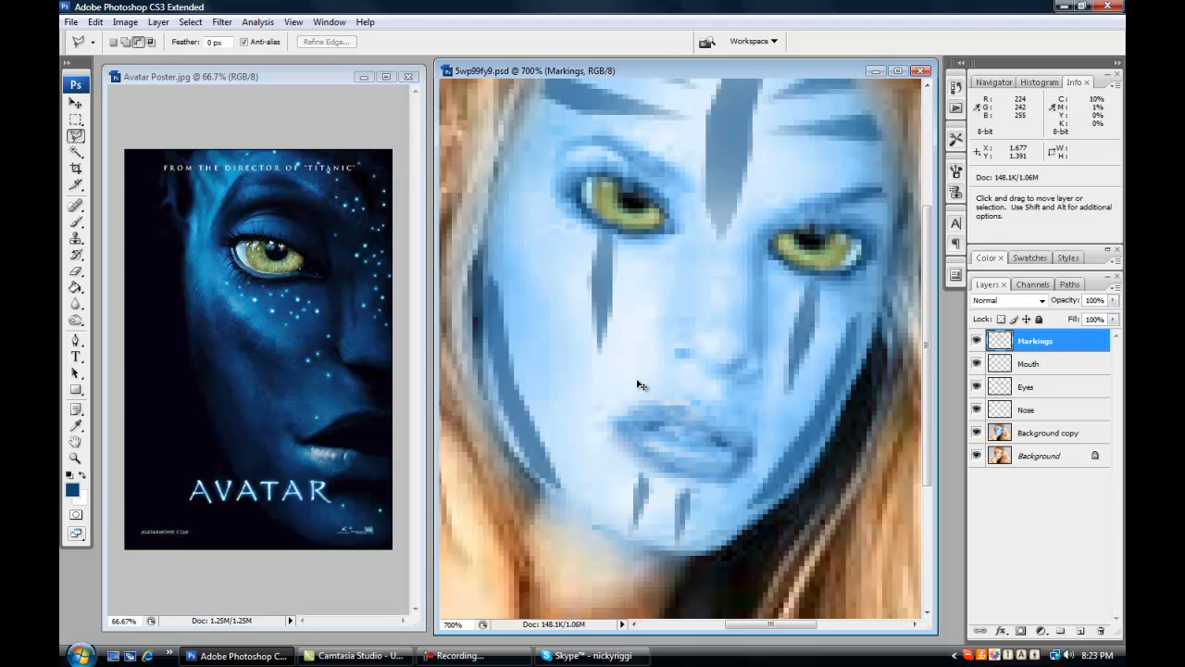
Select the stripe under the left eye with the Polygonal Lasso, rotate it to 6.1°, reposition it beneath the eye, and deselect it
click(631, 217)
click(562, 326)
click(587, 206)
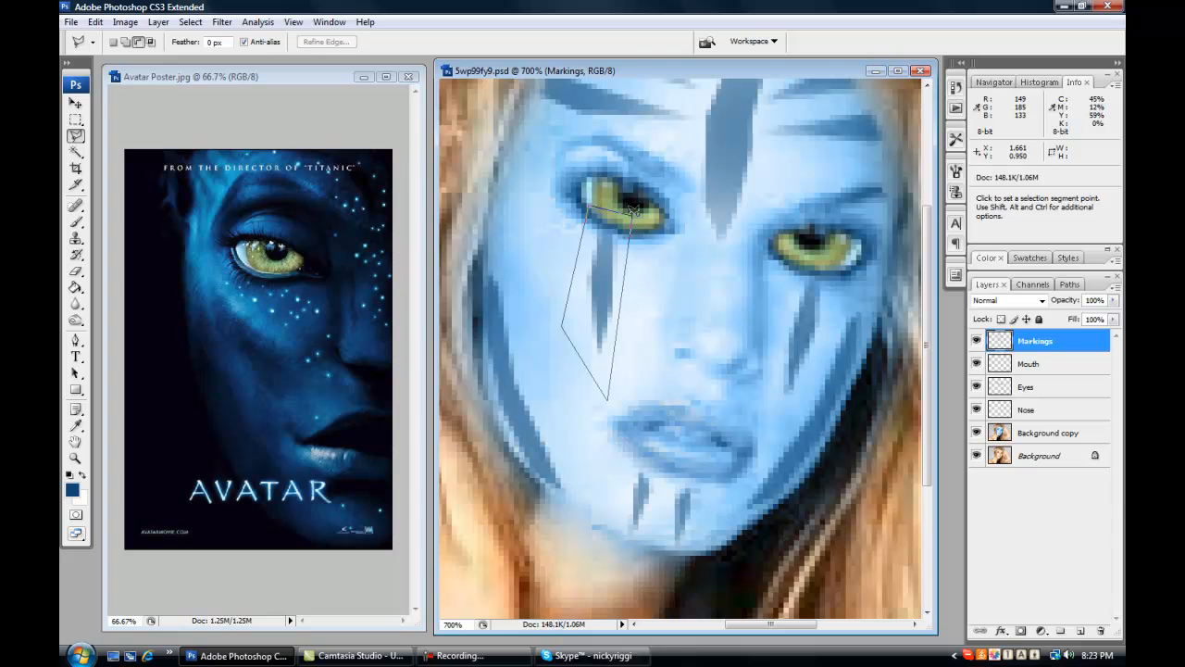
click(631, 211)
key(ctrl+t)
drag(614, 252, 620, 258)
drag(650, 206, 672, 204)
drag(616, 289, 608, 283)
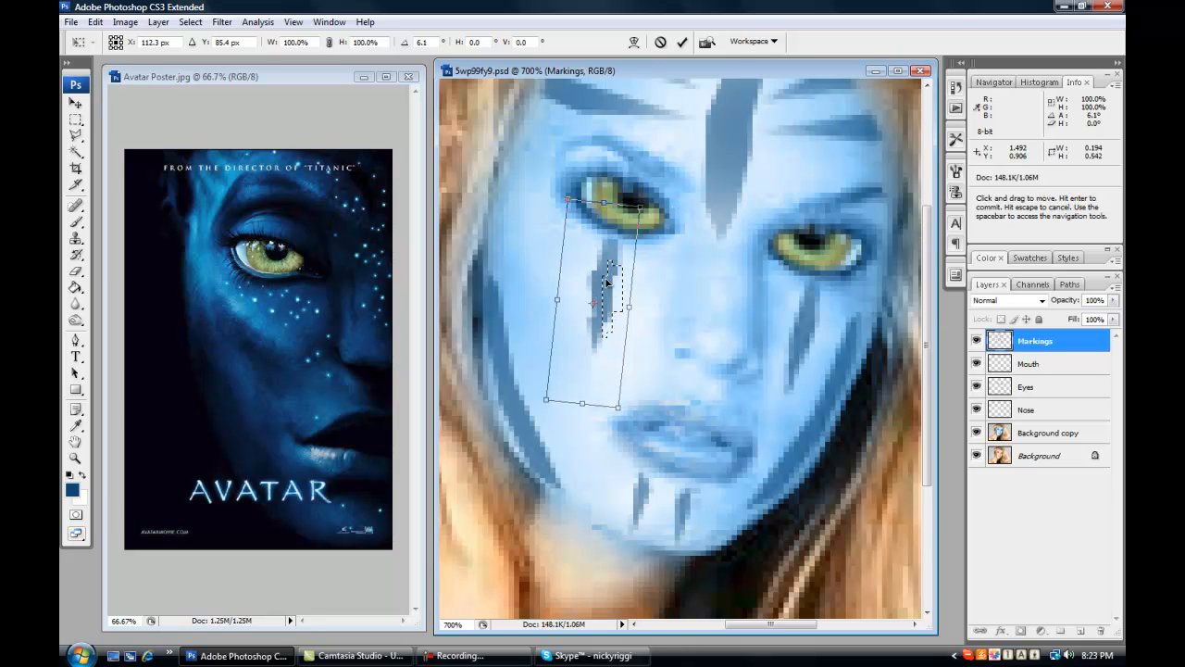
key(Return)
key(l)
key(ctrl+d)
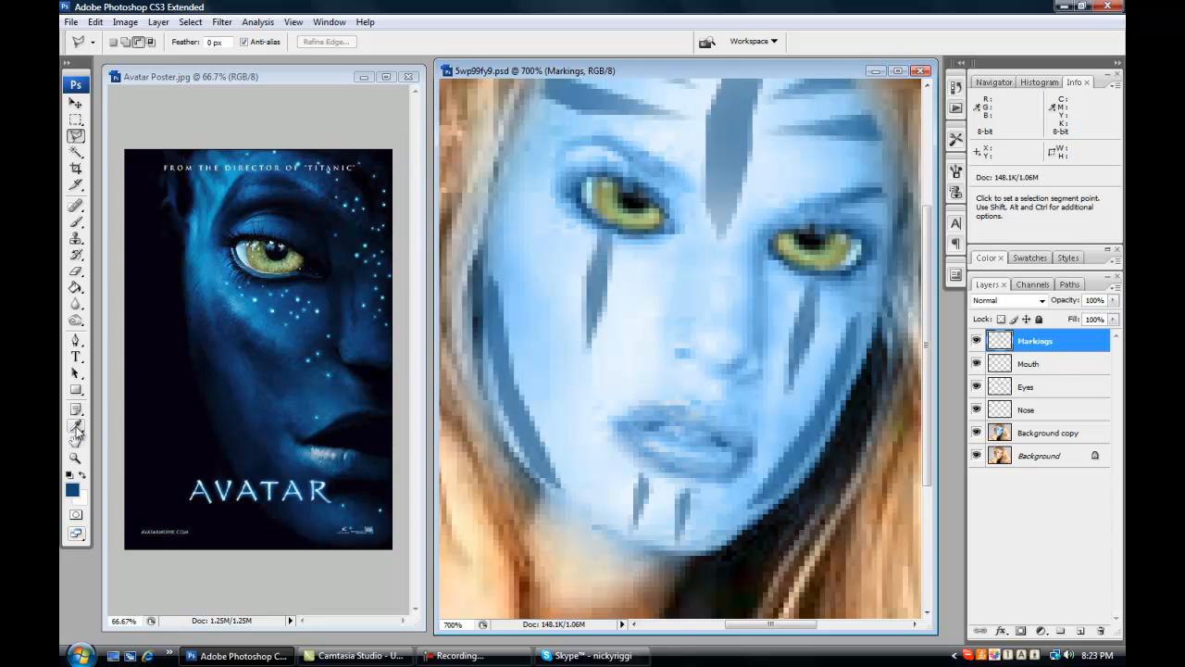
Close the Avatar Poster.jpg reference image
click(408, 77)
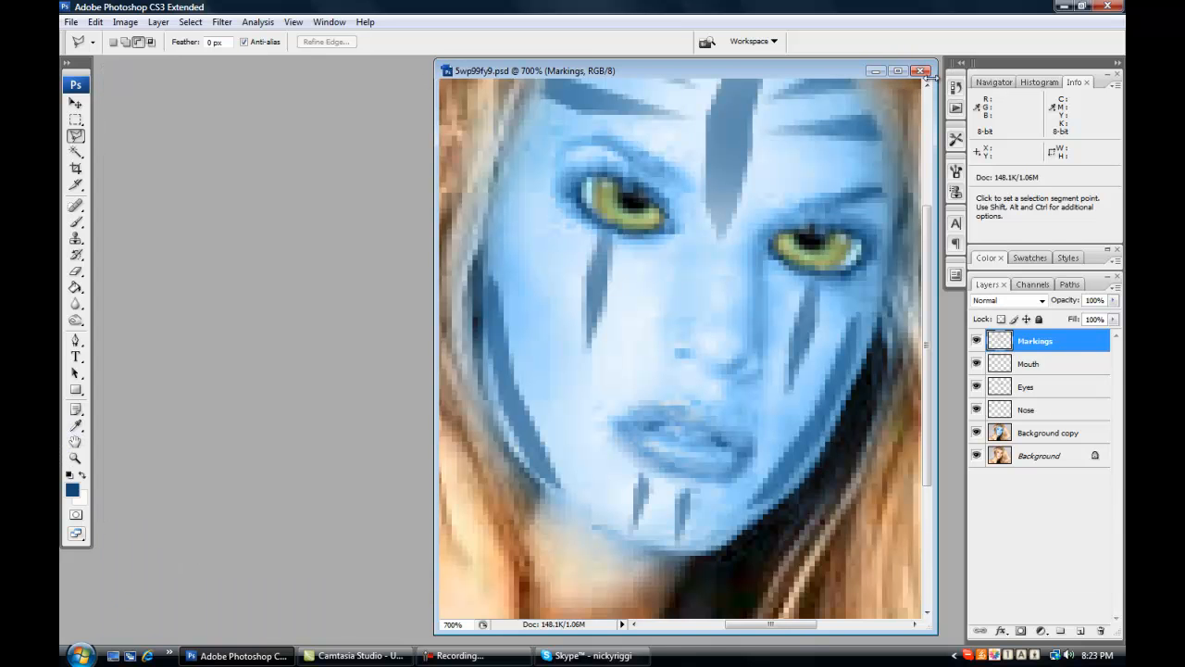
Maximize the 5wp99fy9.psd window and show the whole portrait at 400% zoom
click(898, 70)
scroll(699, 187, down, 2)
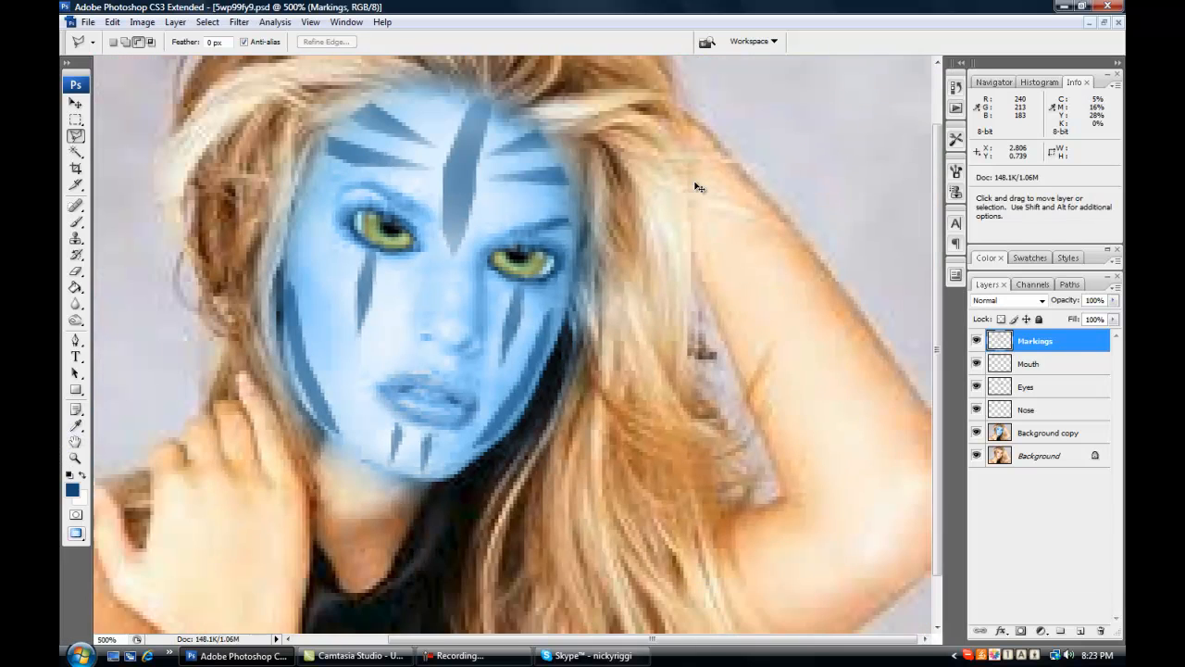
scroll(700, 187, down, 2)
scroll(699, 187, up, 1)
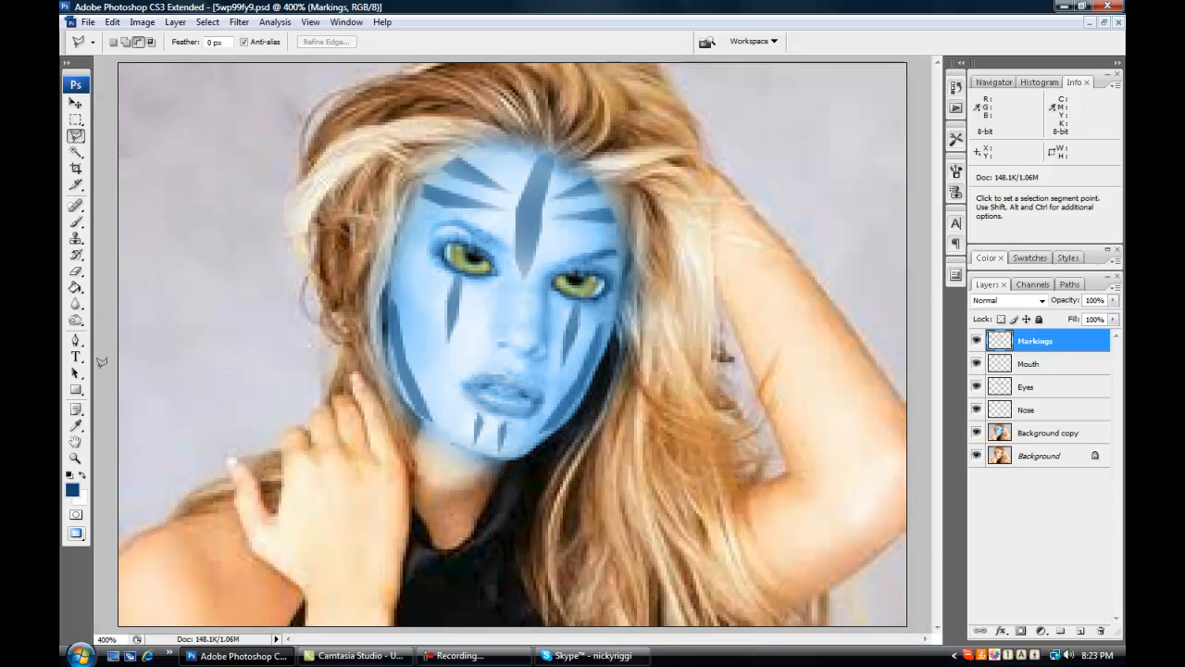
Set the foreground colour to pale cyan #d3f9fb with a hue of 184°
click(76, 424)
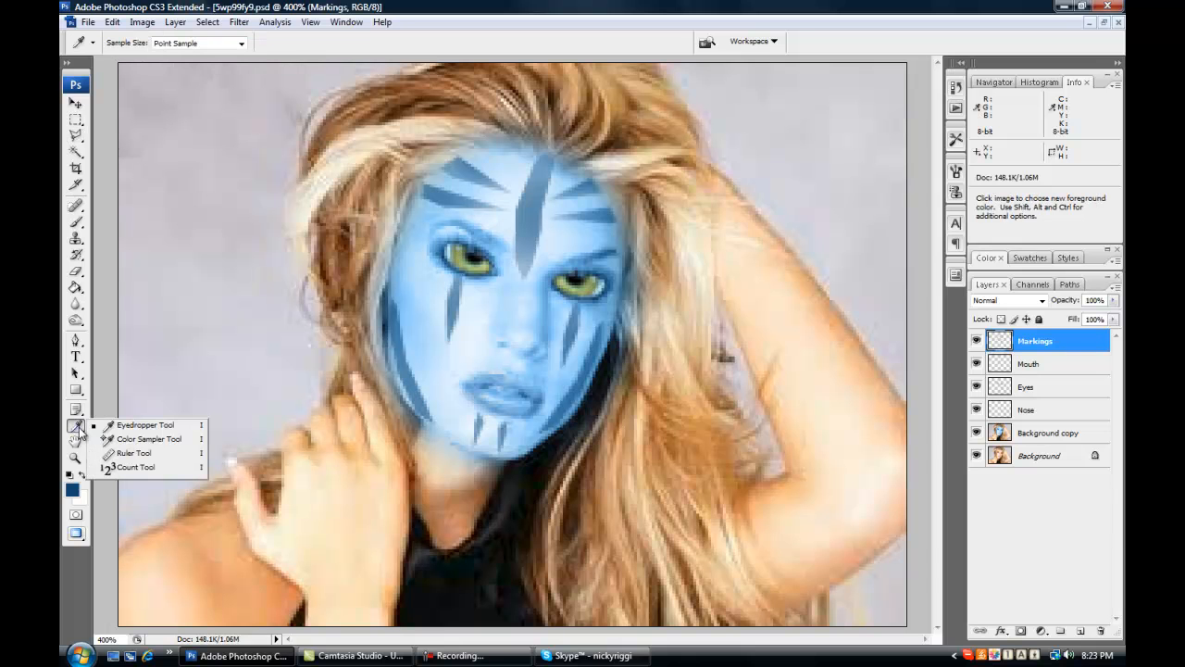
click(73, 491)
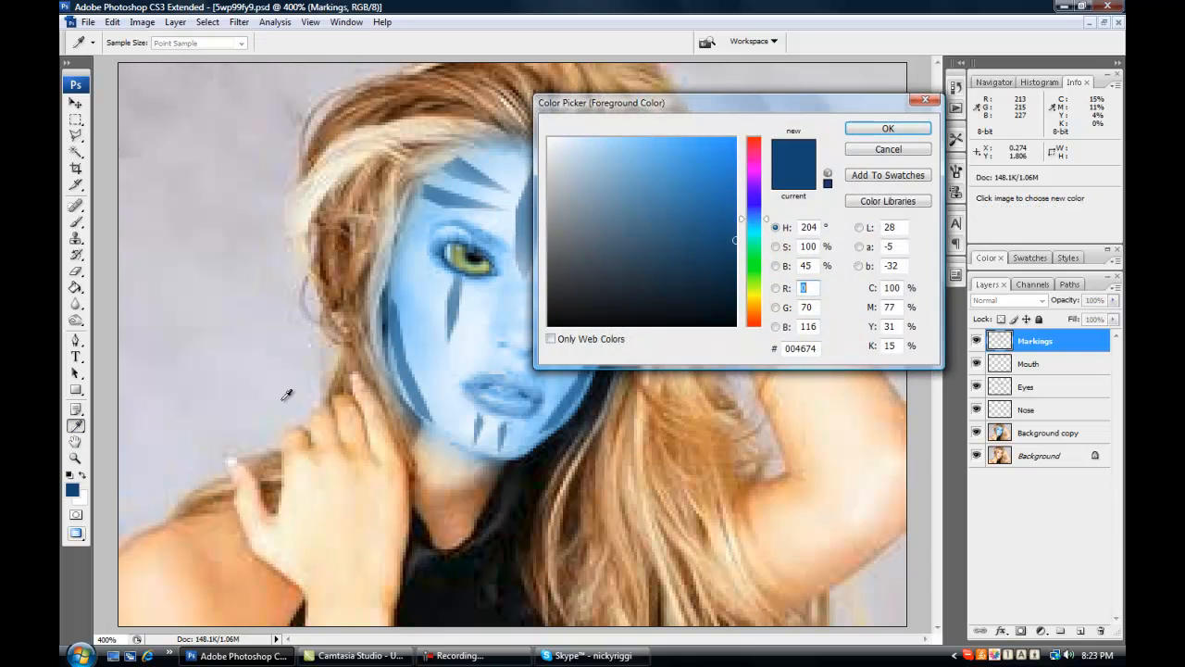
drag(757, 232, 756, 236)
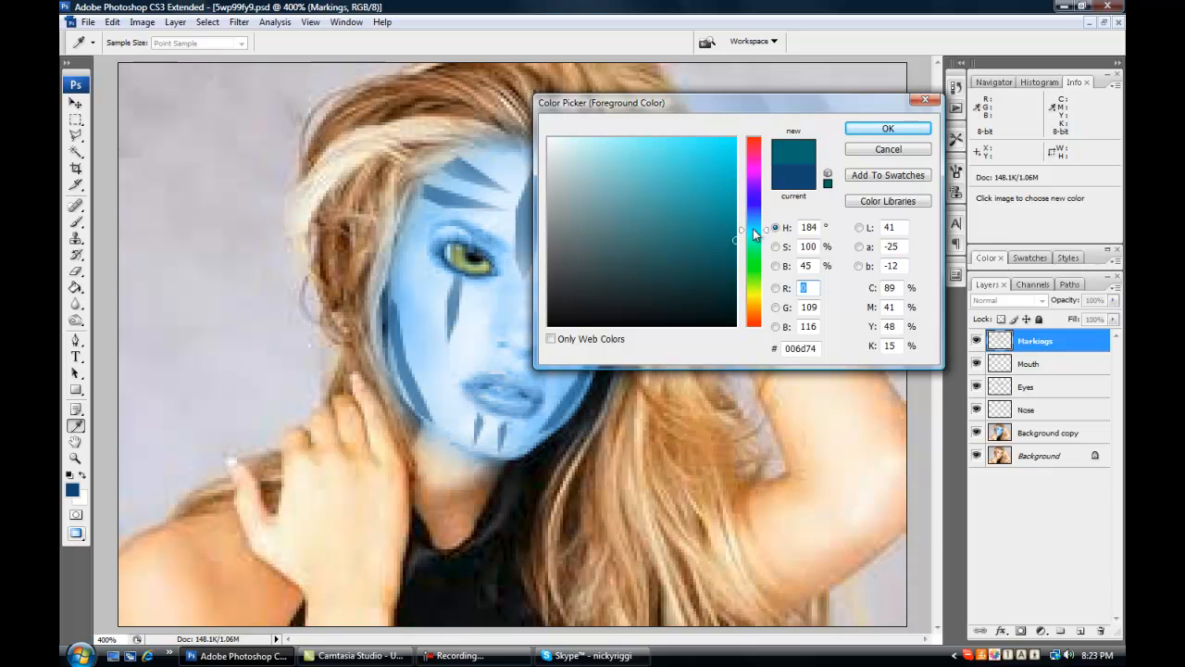
click(587, 141)
drag(586, 142, 578, 140)
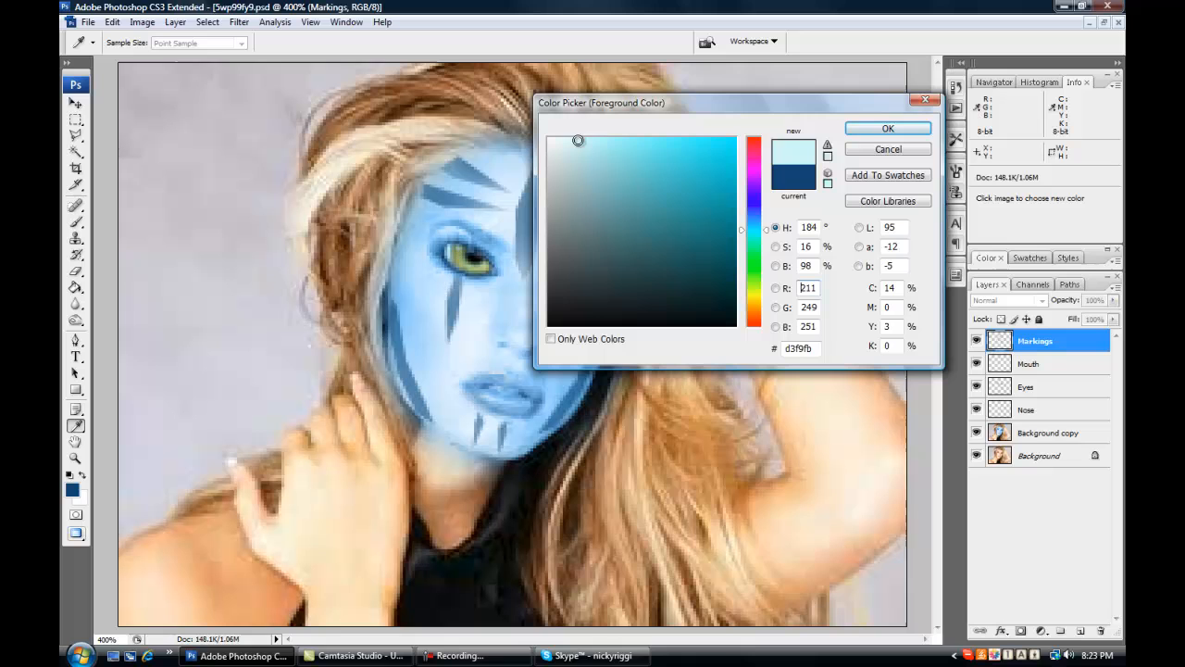
drag(788, 349, 778, 350)
click(815, 347)
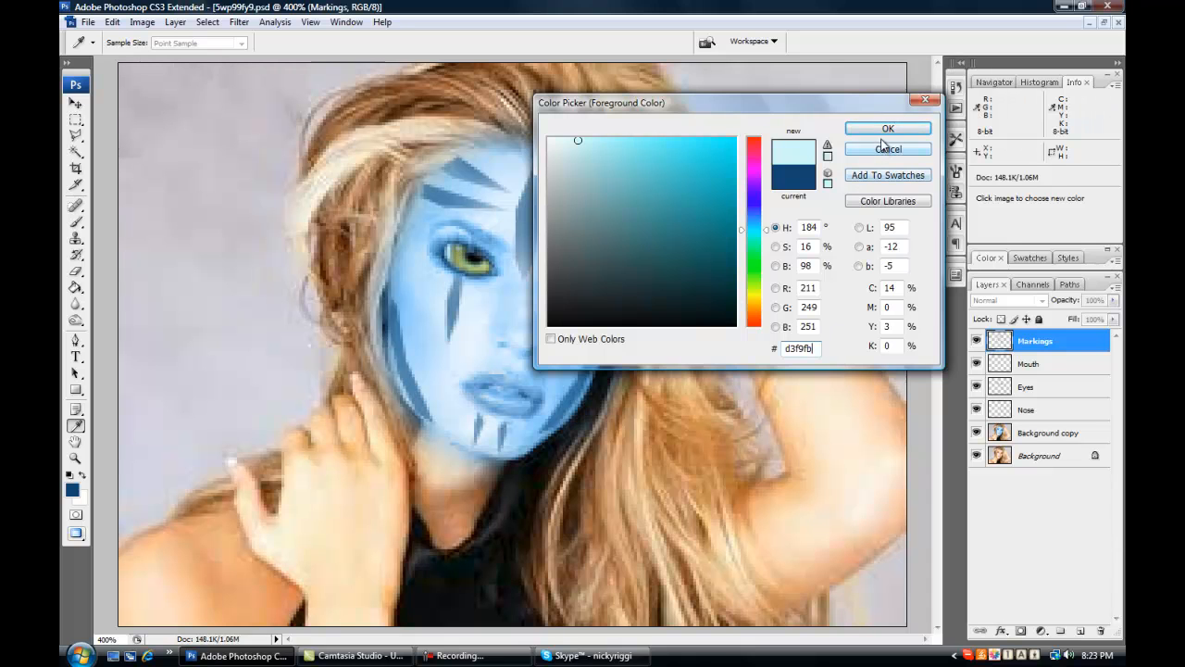
drag(815, 350, 758, 350)
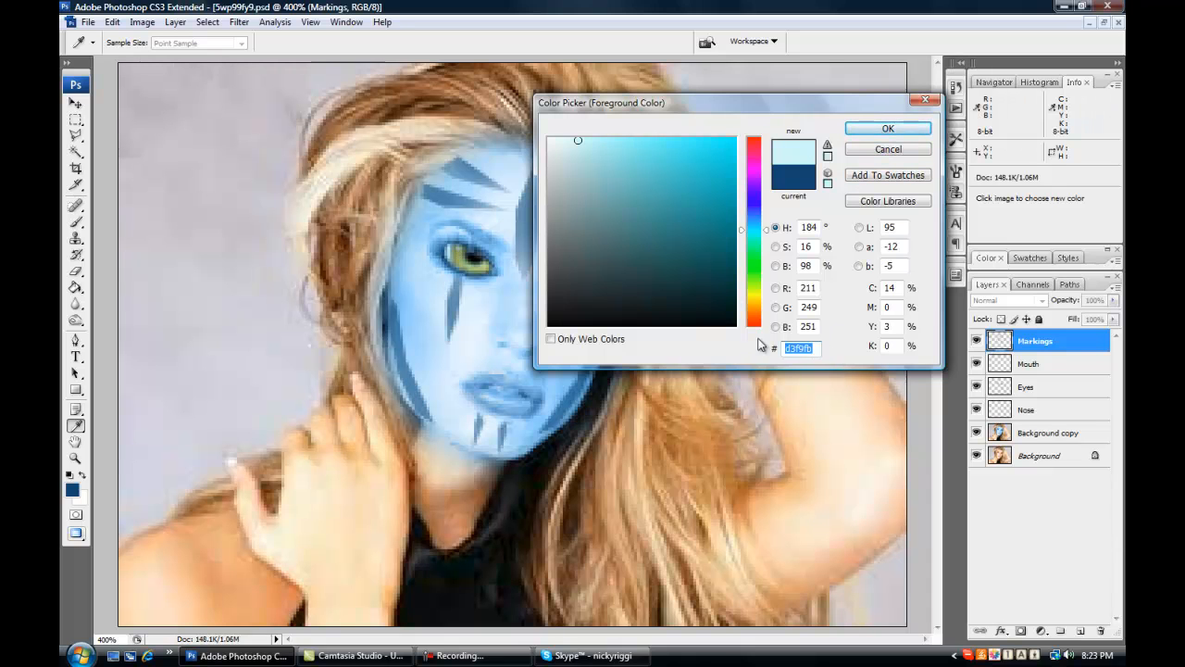
click(891, 128)
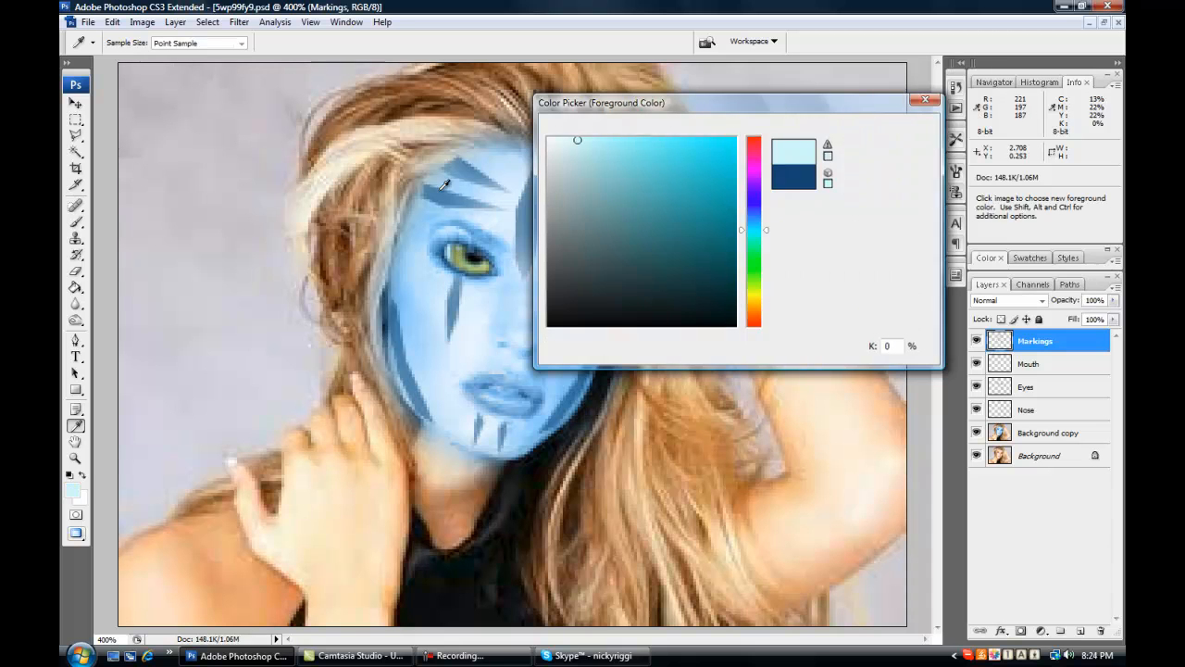
Set up a soft 5 px brush at 100% opacity and lighten the foreground colour to #ddf8fa
click(76, 223)
right_click(451, 351)
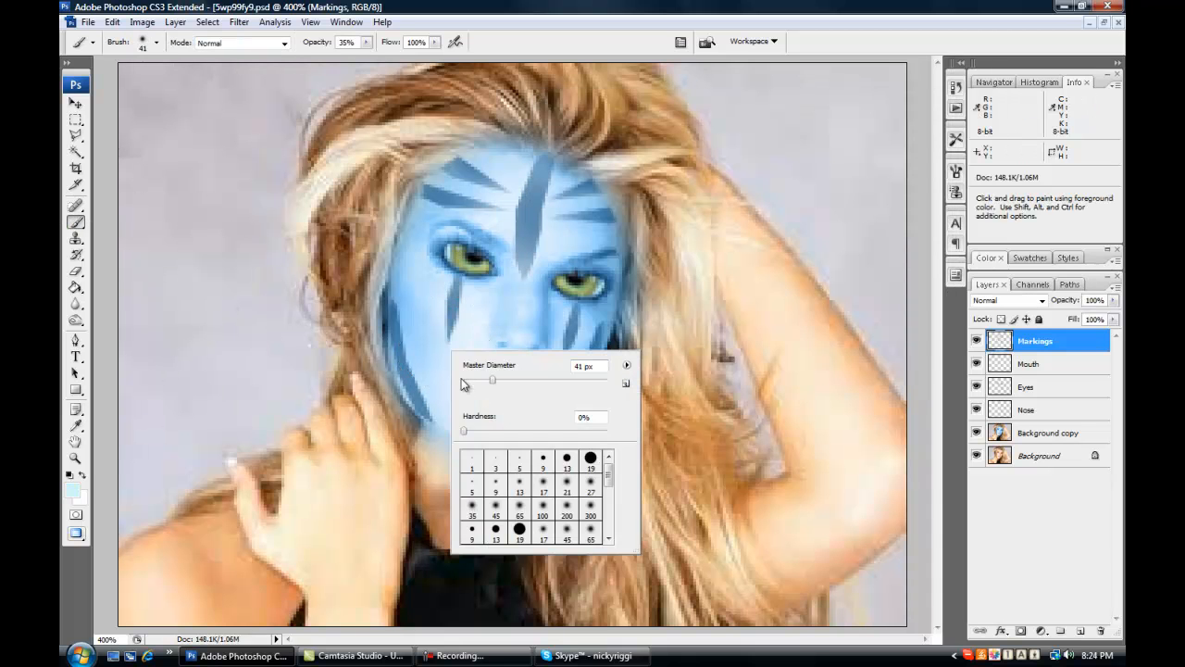
drag(492, 381, 468, 383)
double_click(478, 491)
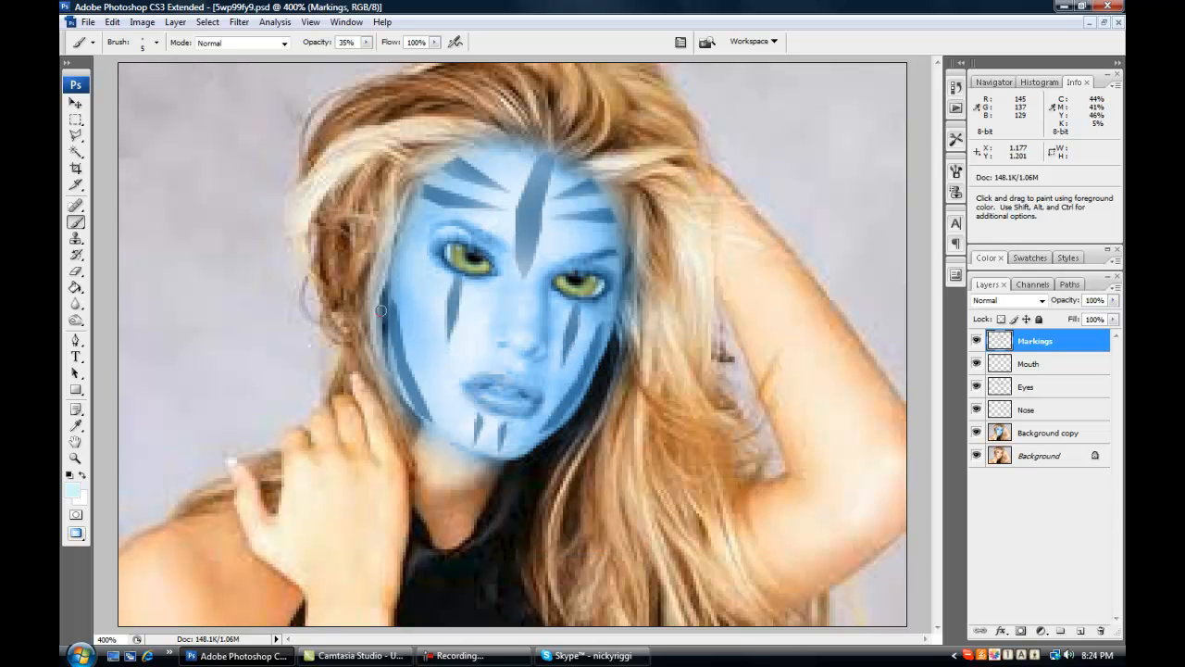
click(71, 490)
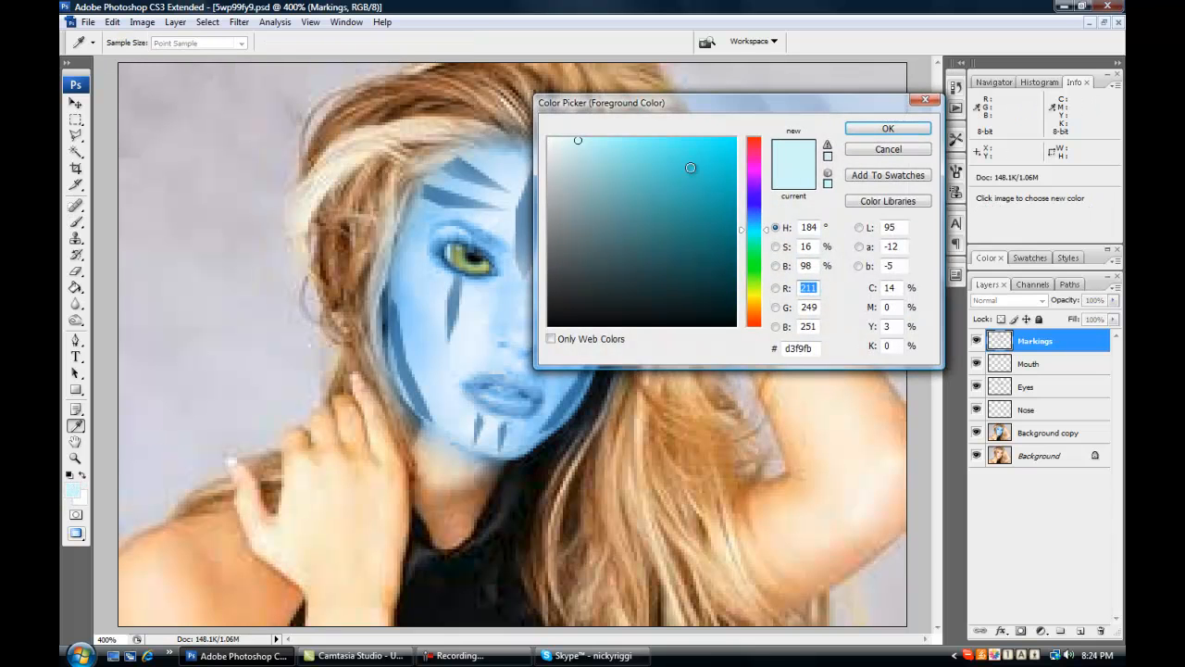
drag(577, 141, 569, 140)
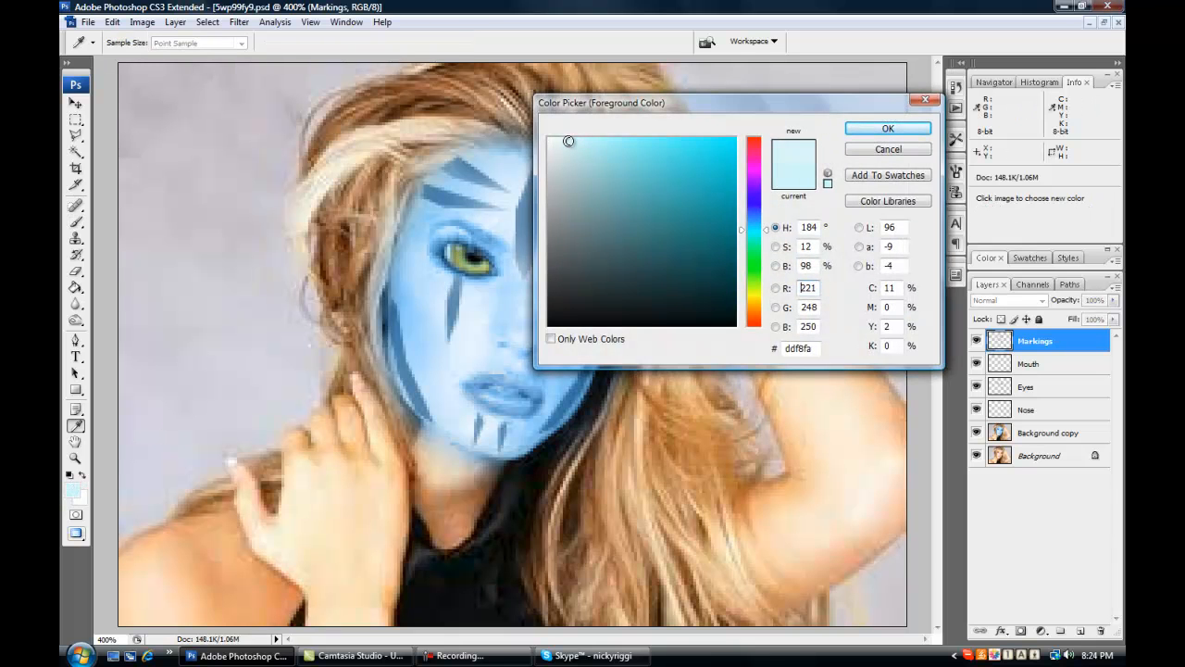
click(904, 131)
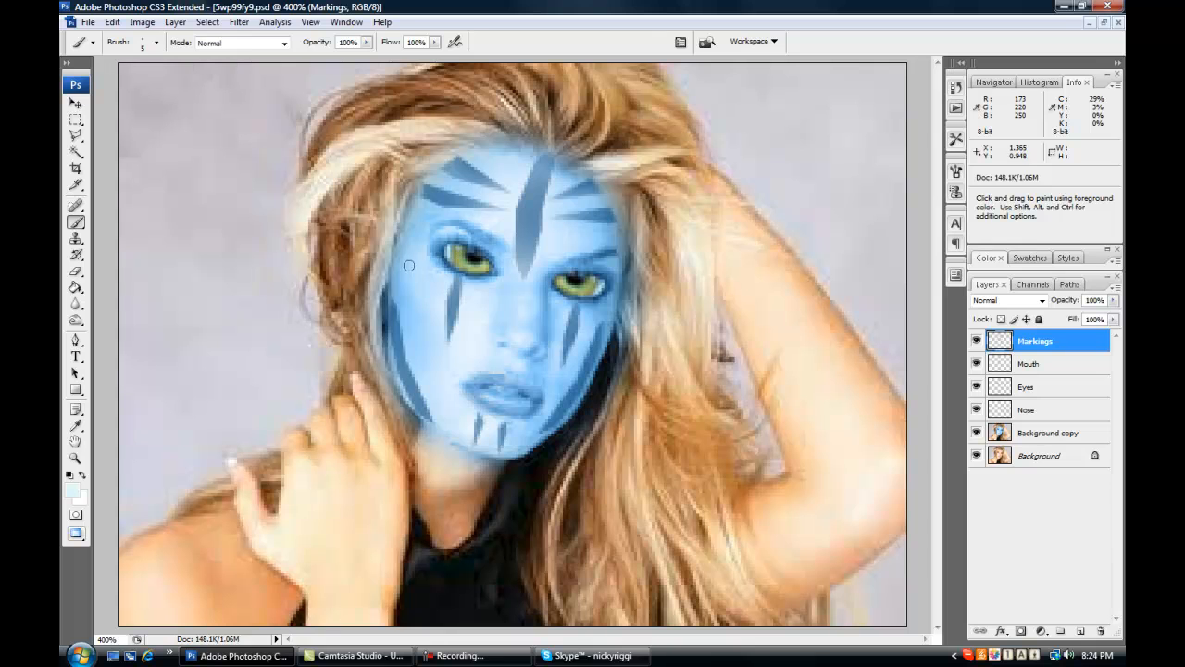
Try painting small pale dots across the face on the Markings layer and undo them
click(413, 299)
click(419, 332)
click(556, 387)
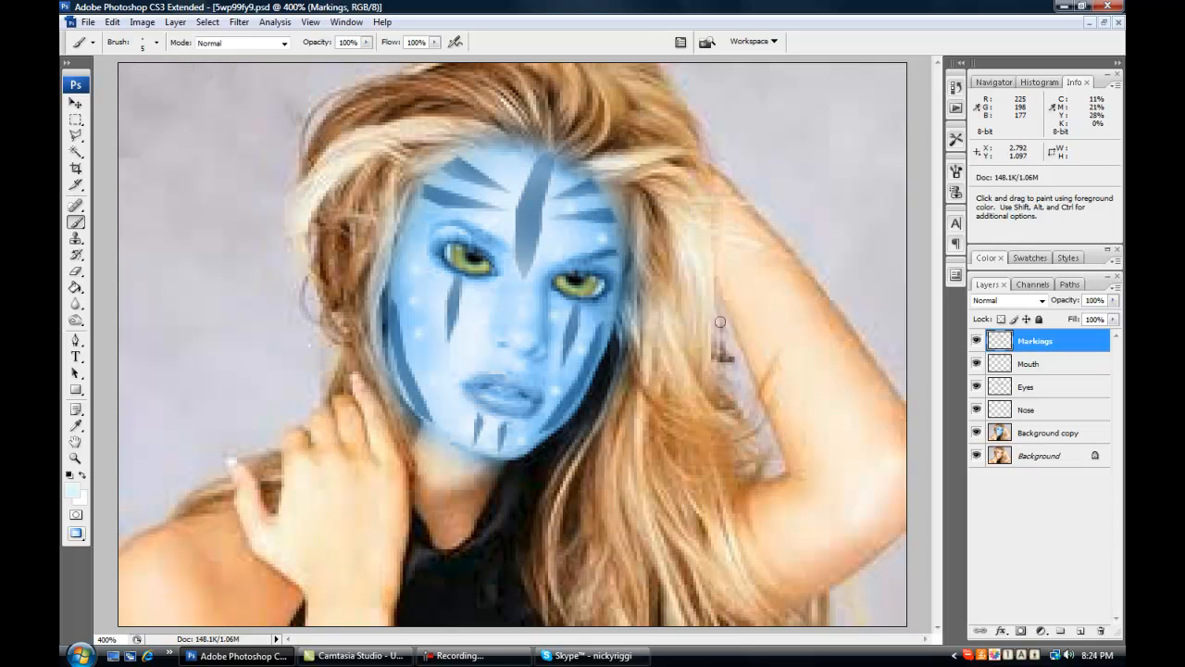
key(ctrl)
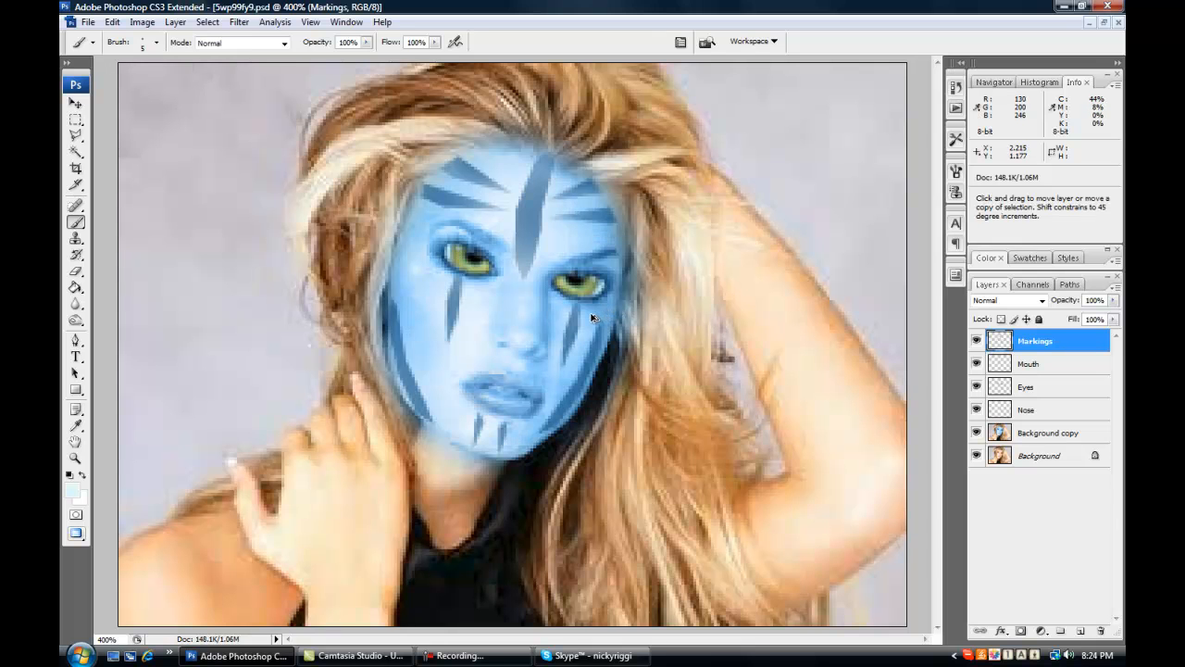
Add a new layer above Markings and name it Dots
click(1080, 630)
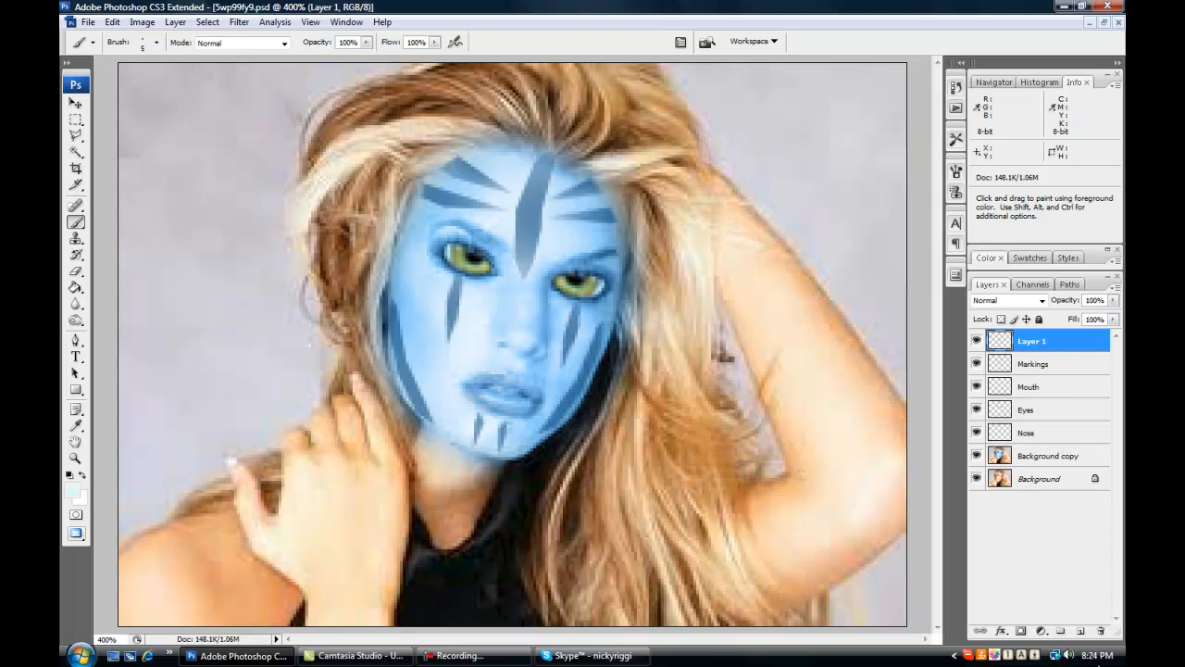
double_click(1032, 341)
text(Dots)
key(Return)
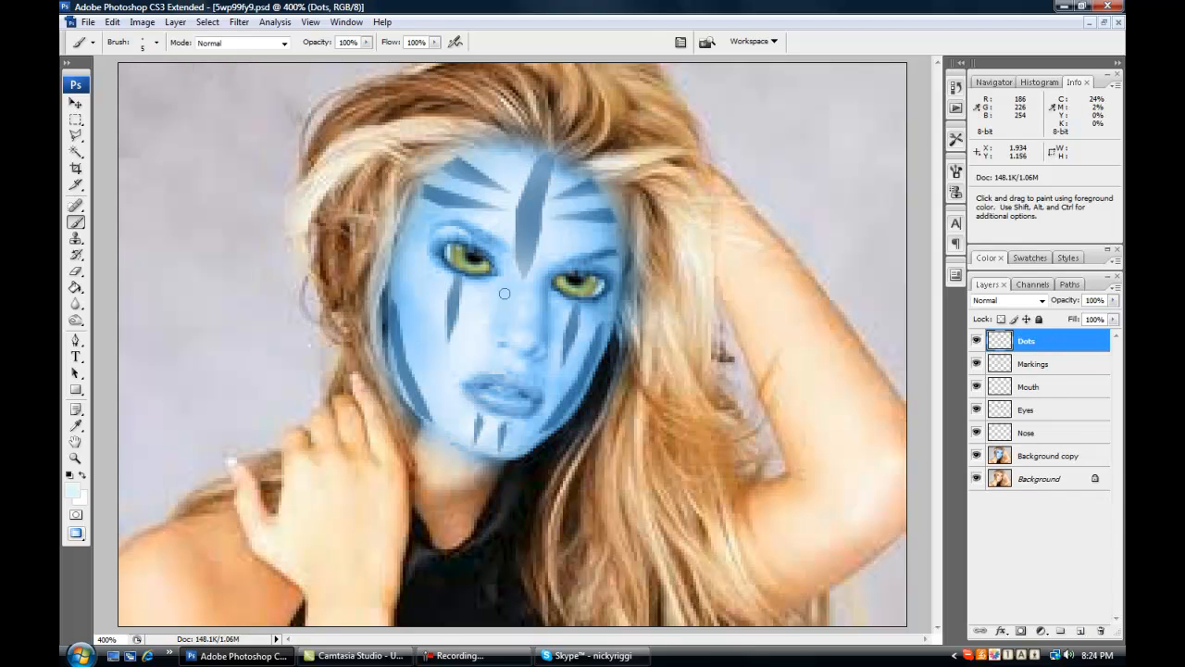
Paint small pale cyan dots across the forehead, cheeks, nose and chin on the Dots layer
click(409, 269)
click(414, 305)
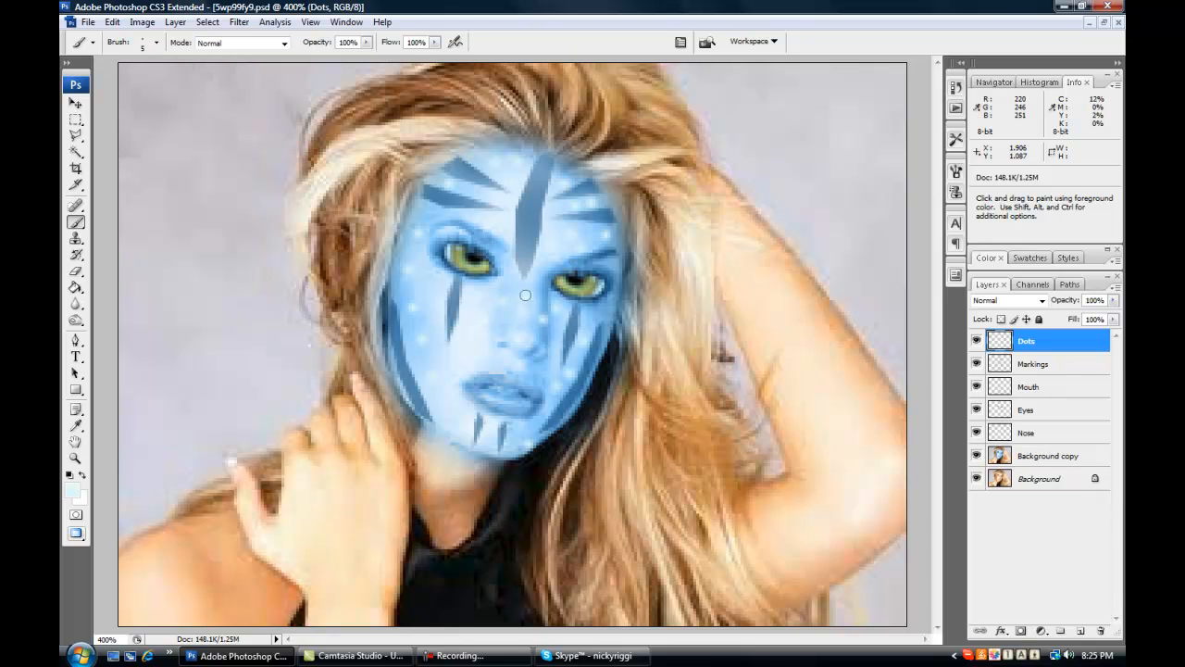
key(ctrl+minus)
key(ctrl+minus)
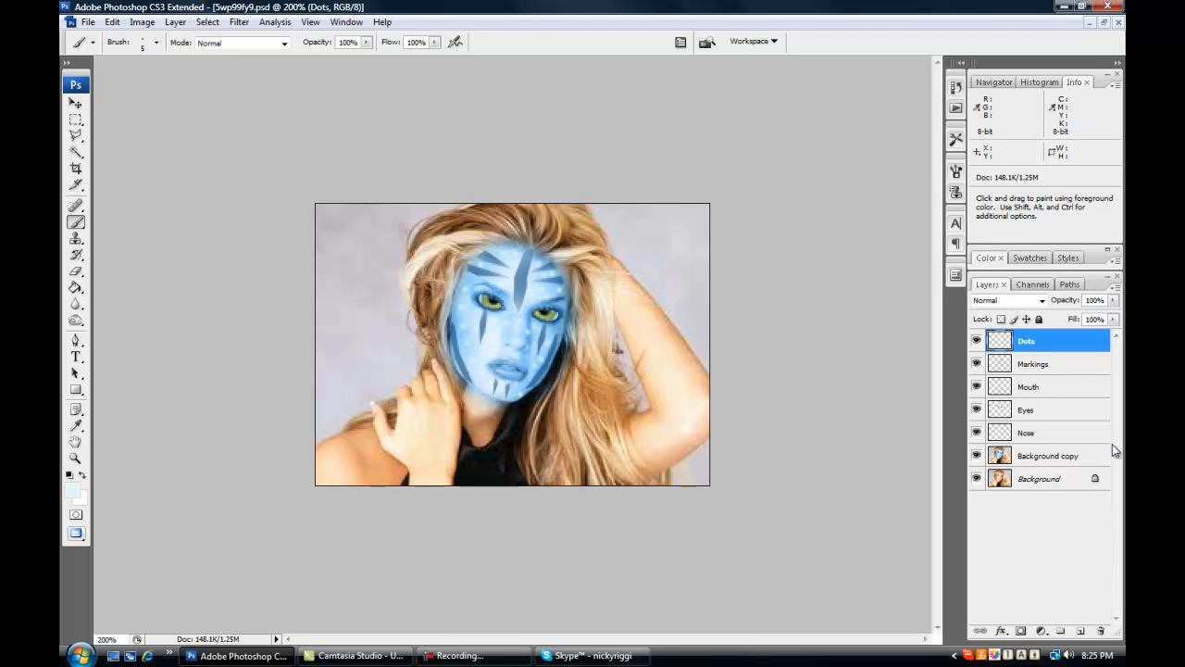
Select the Background copy layer and open Avatar Poster.jpg from the Avatar folder inside the Photoshop folder
click(1072, 455)
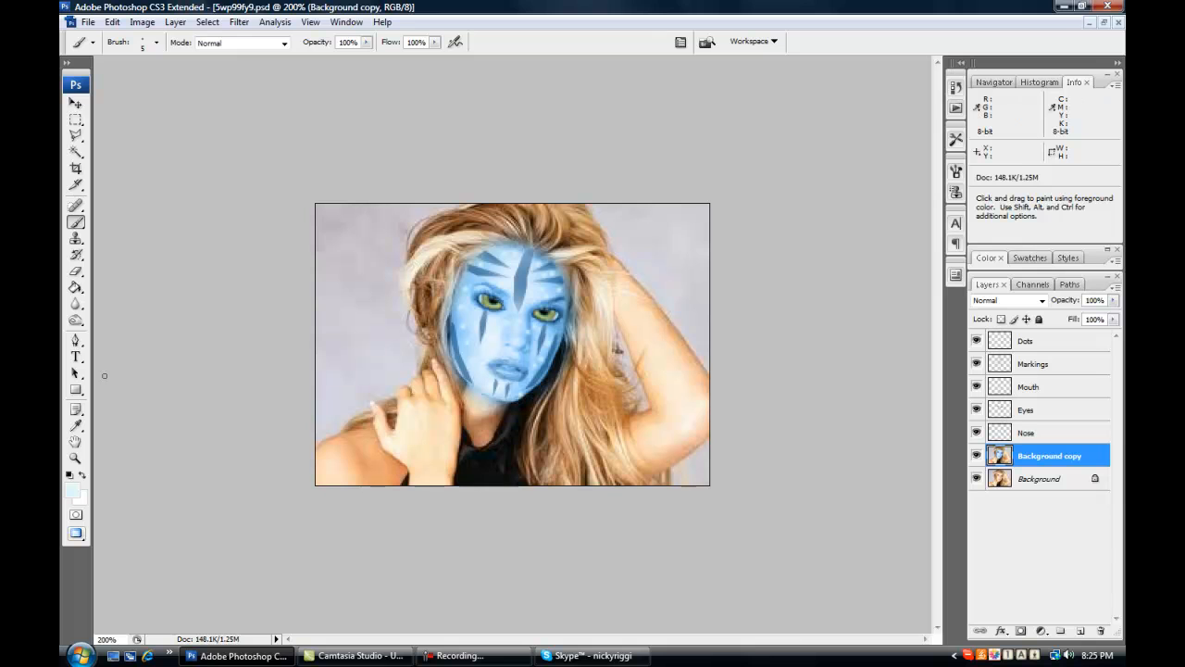
click(76, 427)
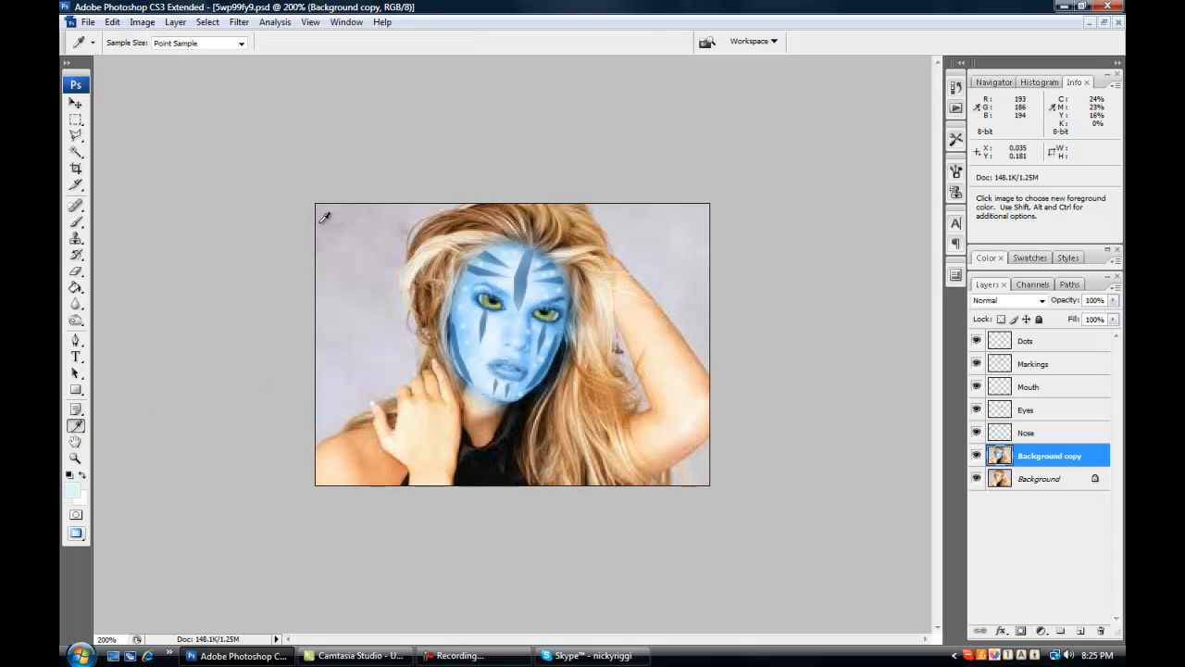
click(85, 23)
click(97, 48)
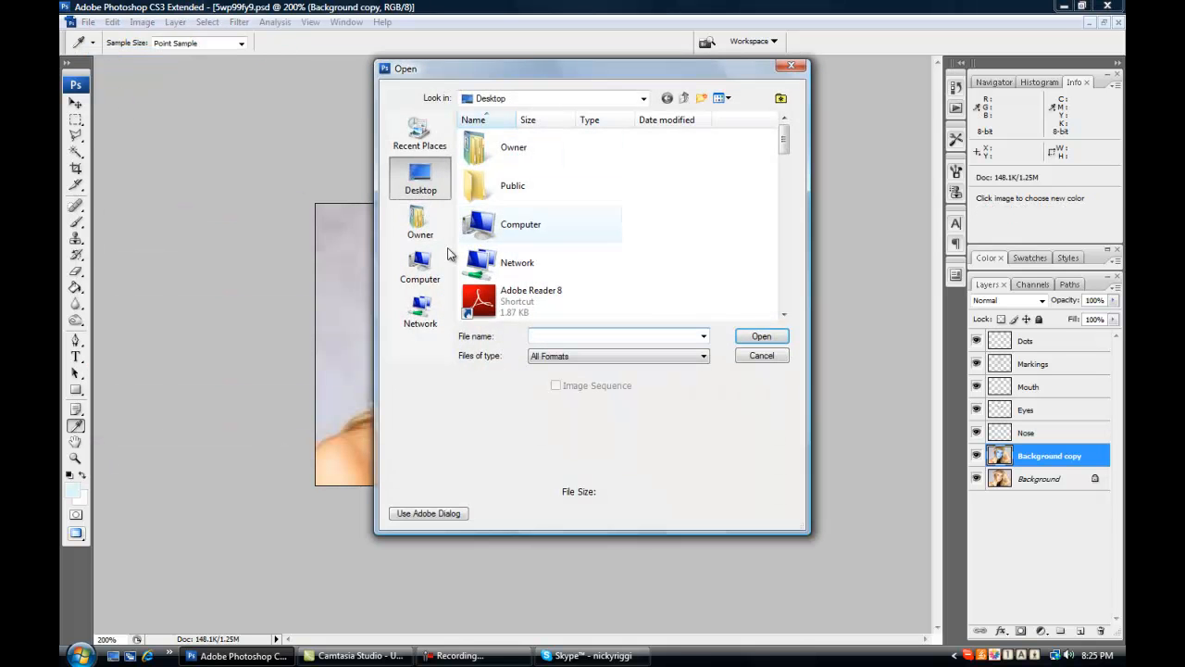
scroll(521, 267, down, 5)
scroll(524, 270, up, 2)
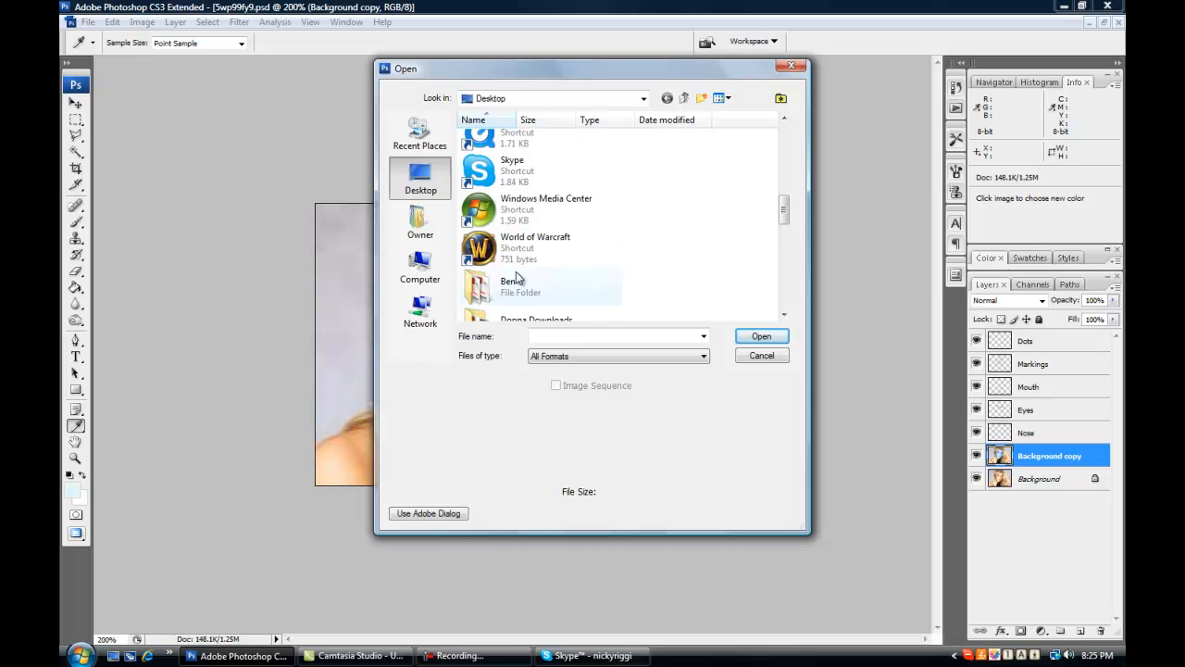
scroll(504, 232, down, 3)
scroll(523, 241, up, 2)
double_click(528, 263)
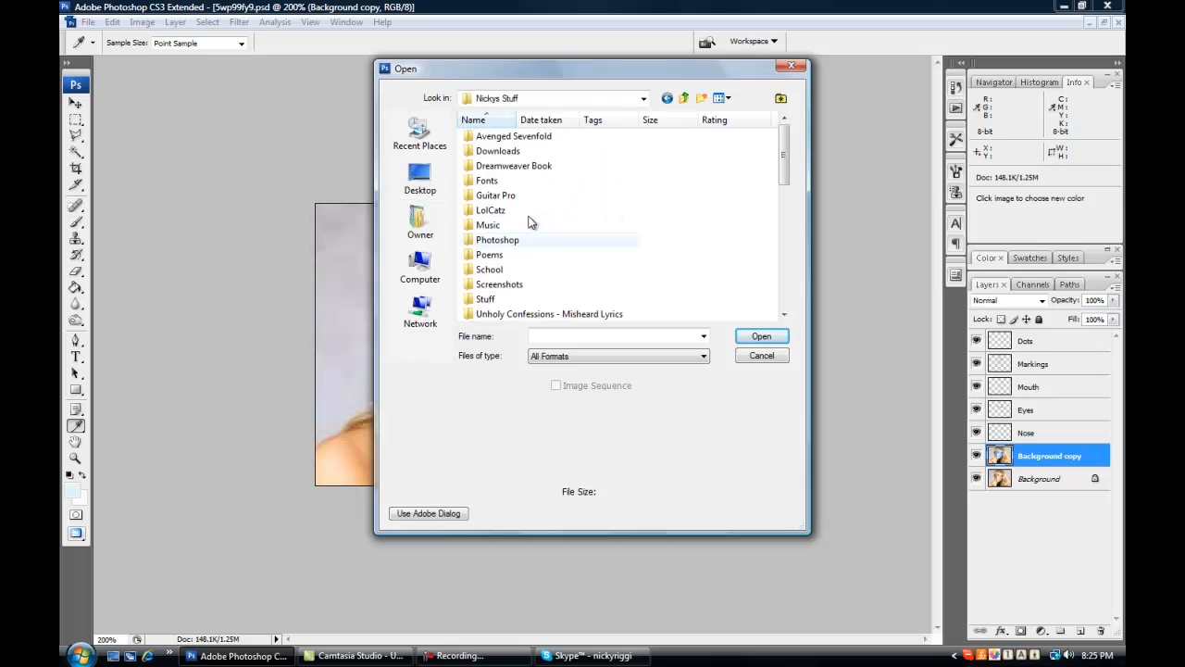
double_click(509, 241)
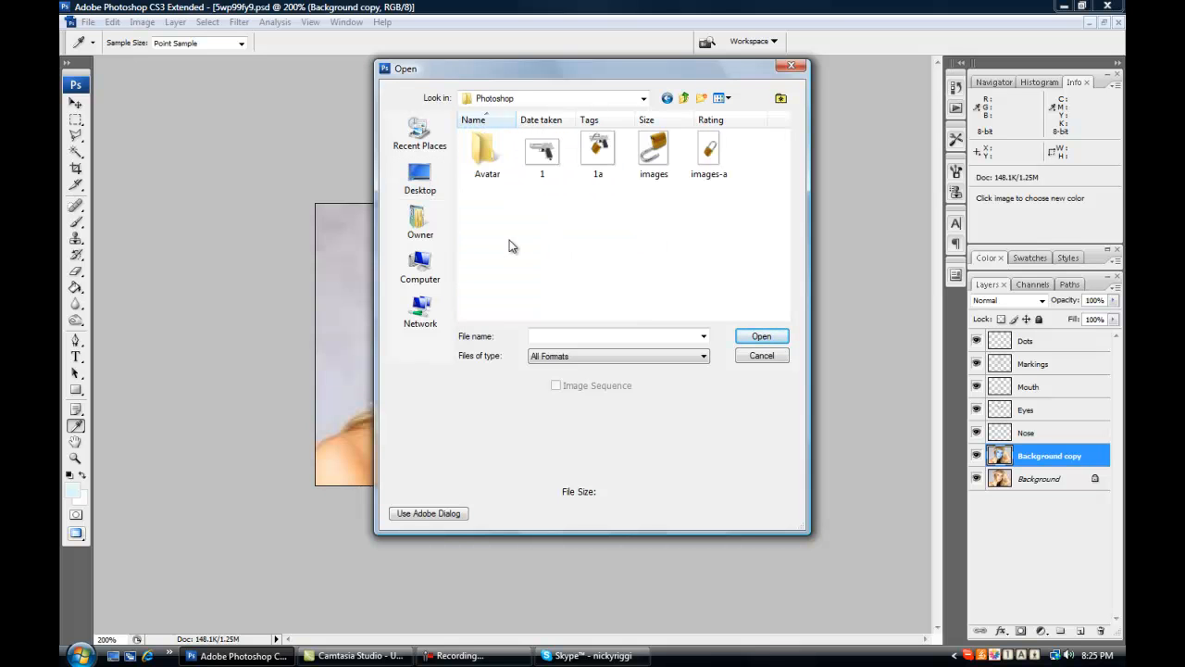
double_click(487, 153)
click(511, 139)
double_click(510, 139)
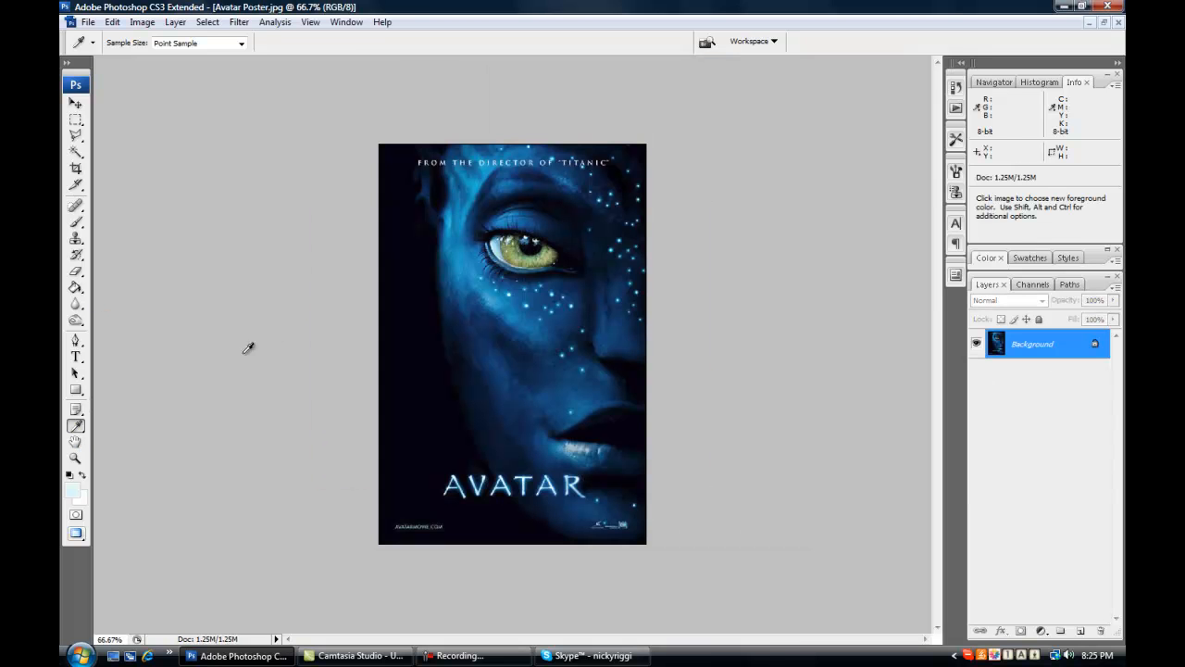
Sample a dark blue from the cheek in the Avatar poster as foreground colour and return to the maximized portrait
click(506, 322)
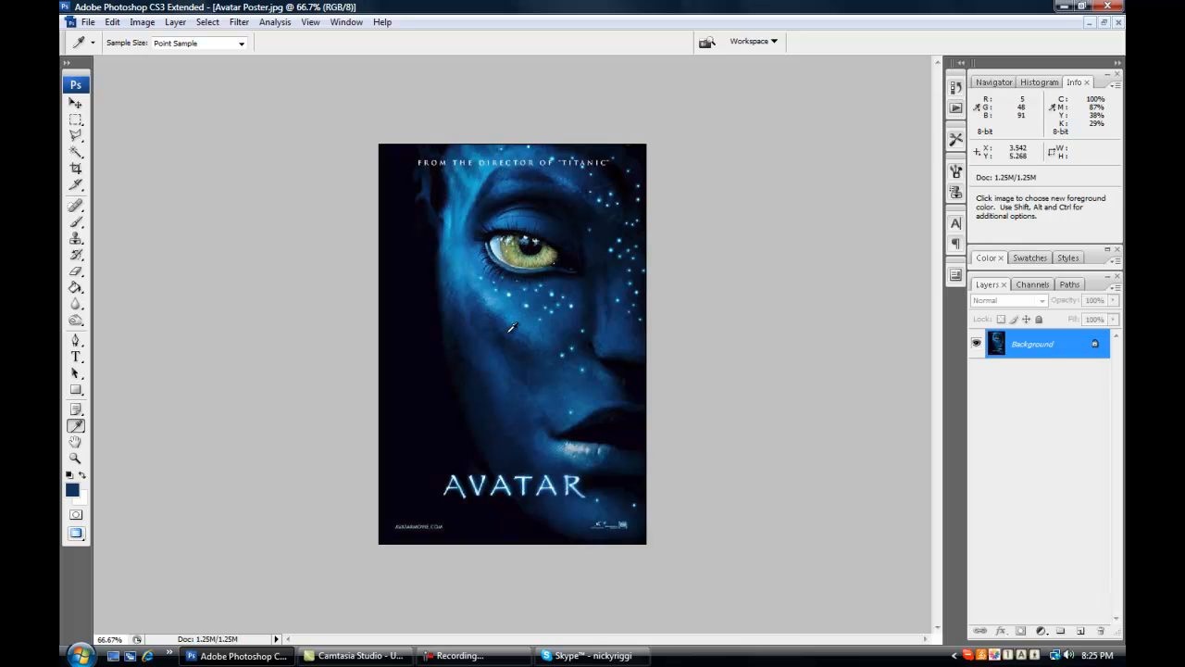
click(311, 21)
mouse_move(398, 192)
click(494, 194)
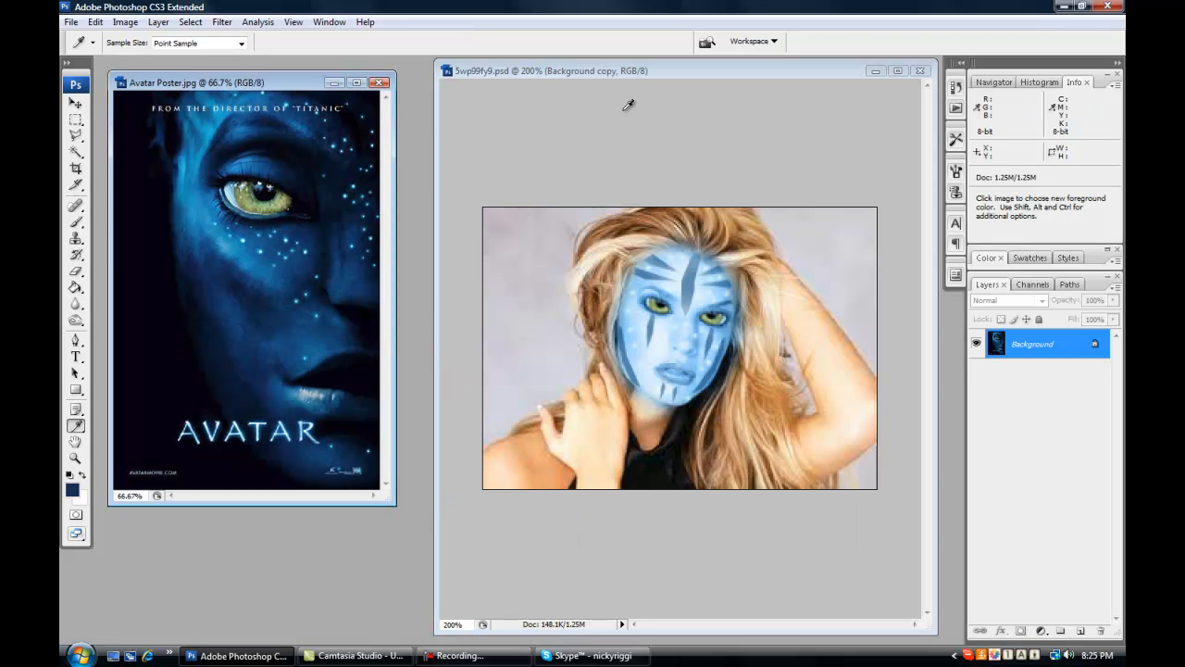
click(623, 120)
click(897, 75)
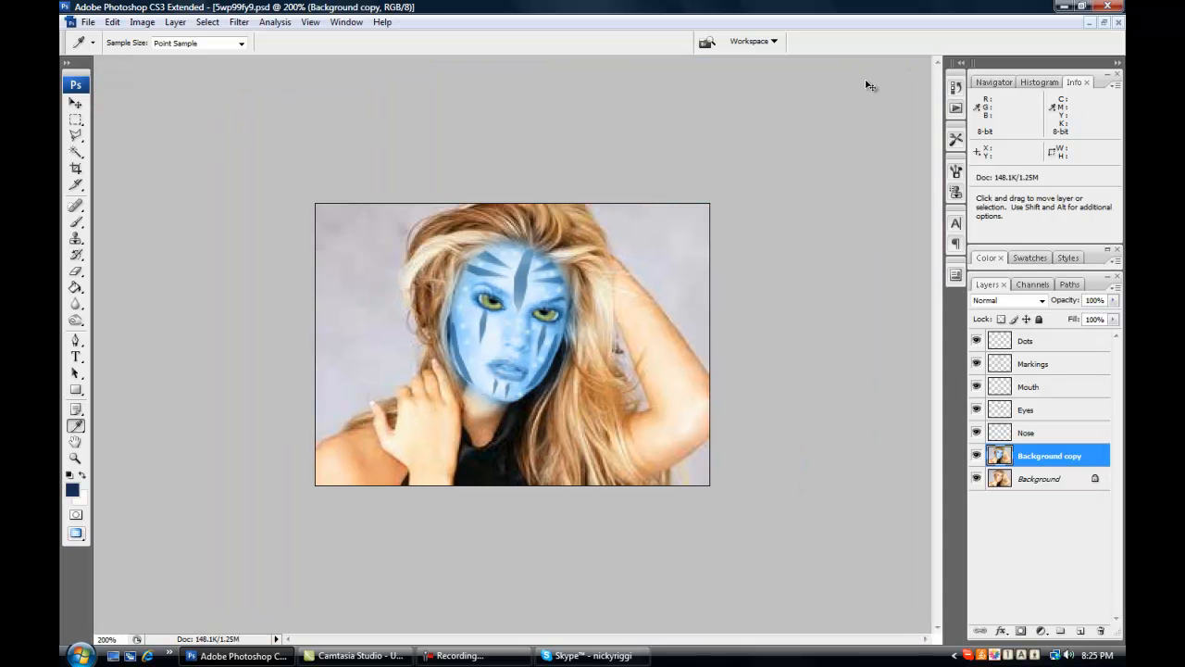
Paint the sampled dark blue over the face on the Background copy layer with a soft 73 px brush at 50% opacity
key(ctrl+plus)
key(ctrl+plus)
key(ctrl+plus)
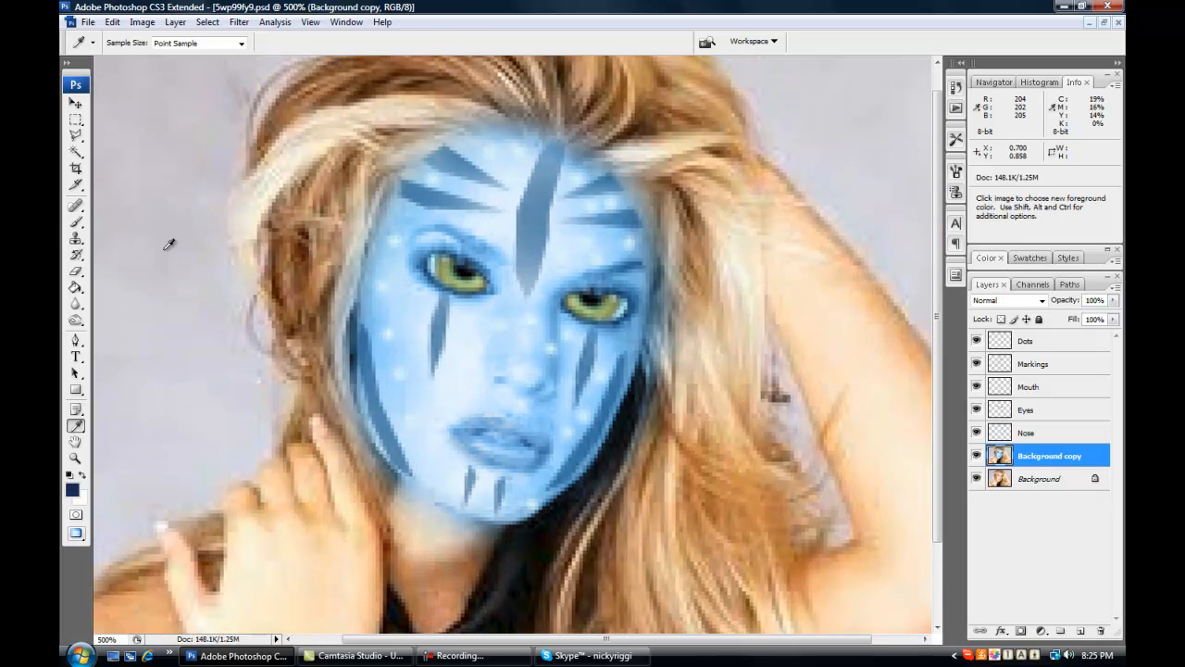
click(76, 222)
click(332, 43)
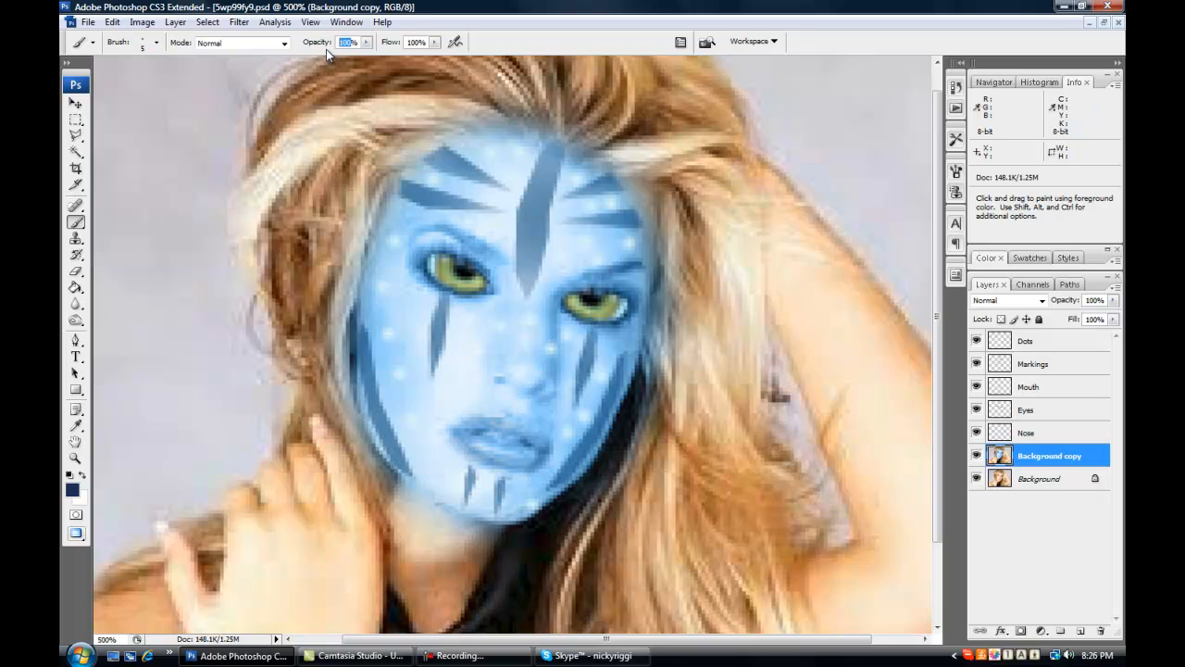
right_click(437, 181)
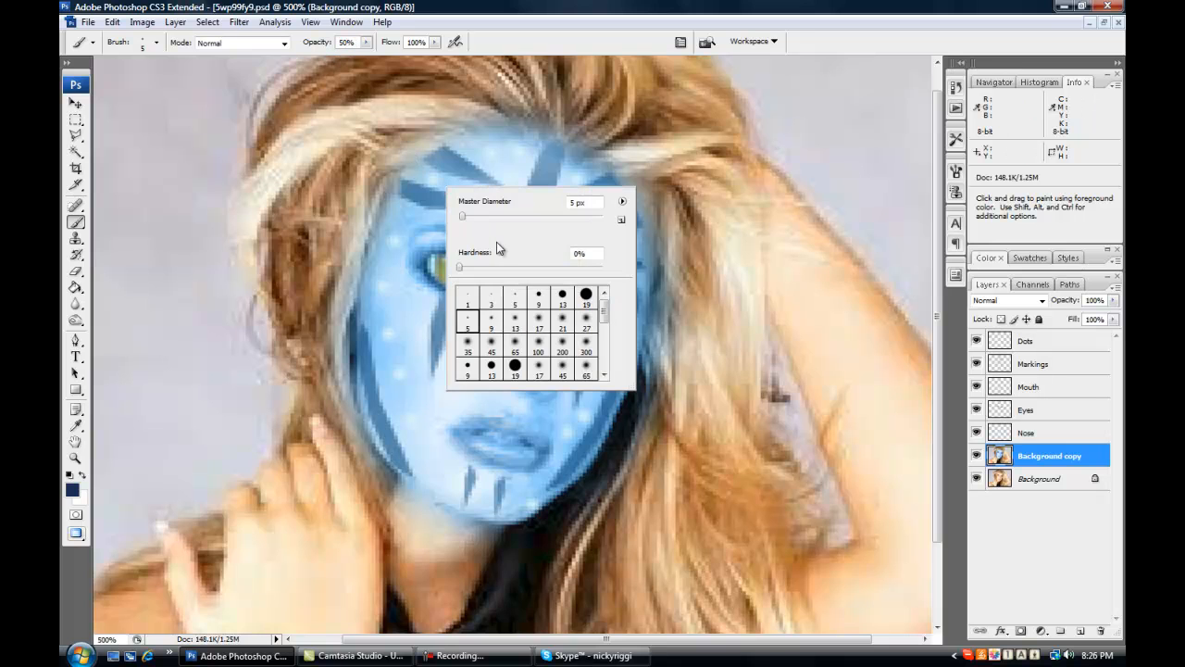
drag(463, 222, 511, 217)
key(Return)
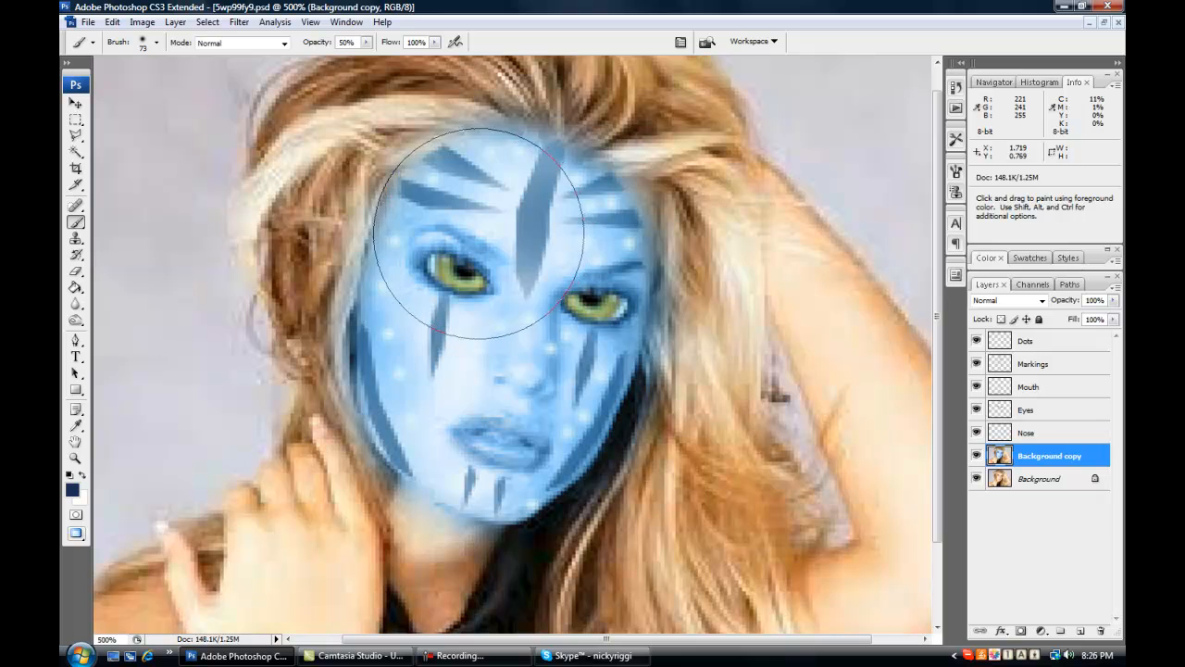
click(492, 242)
drag(518, 297, 477, 439)
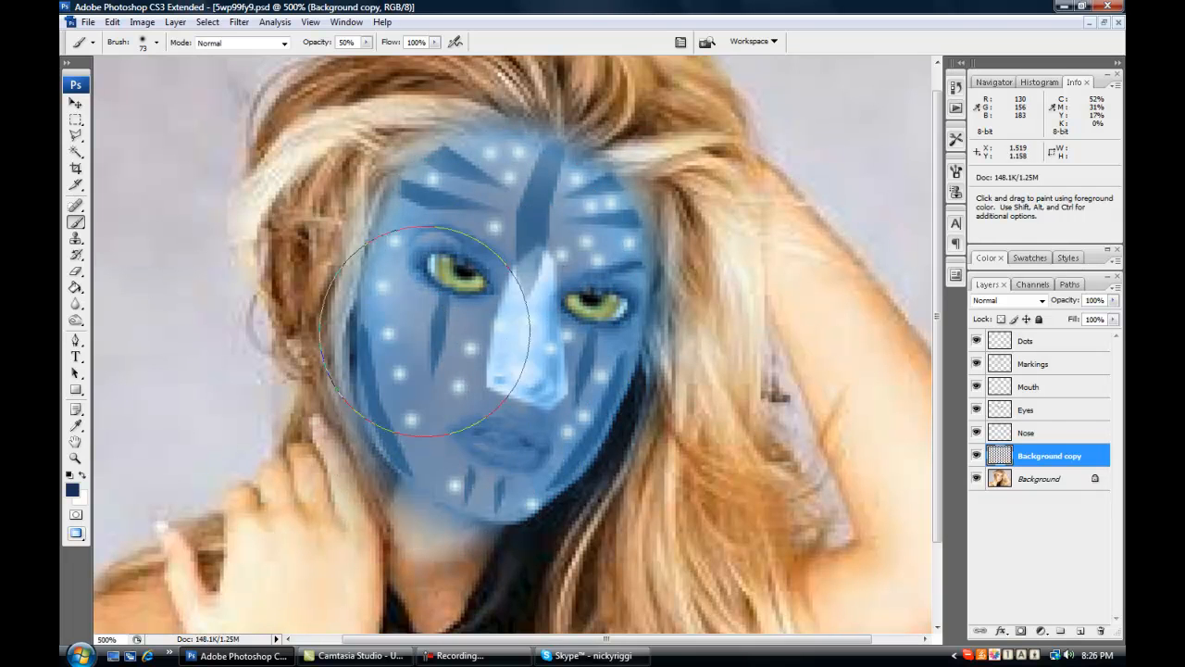
Undo the dark blue painting over the face and set the soft brush to 16 px at 15% opacity
key(ctrl+z)
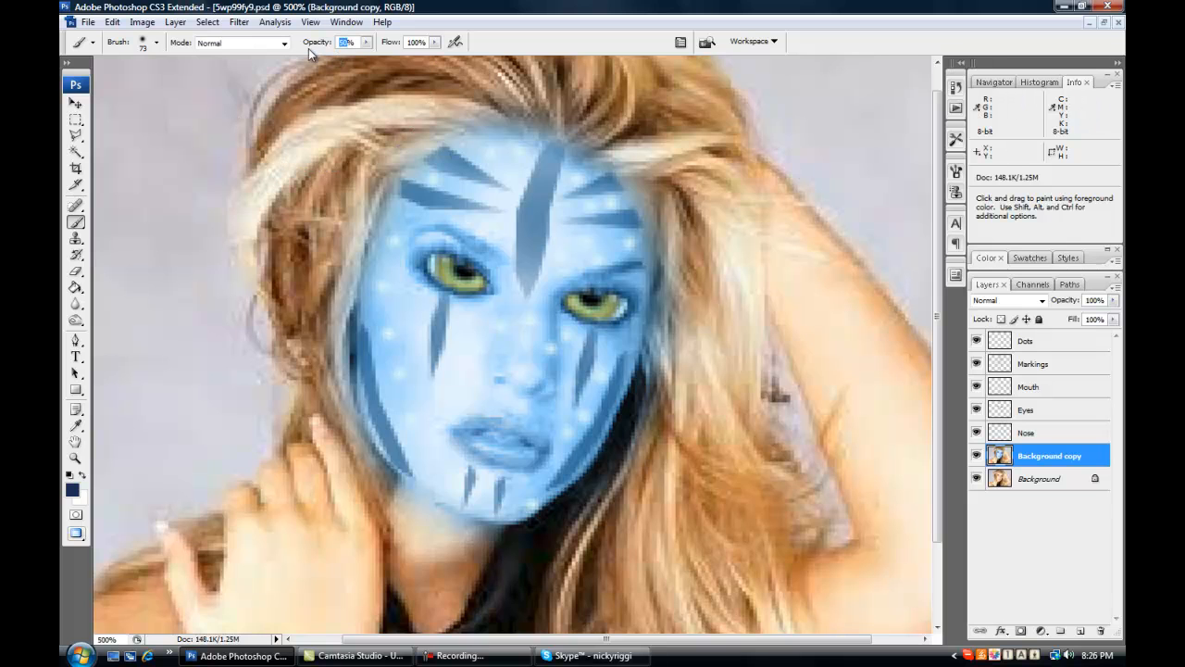
text(35)
right_click(535, 251)
drag(569, 264, 560, 264)
key(Return)
mouse_move(1065, 470)
mouse_down()
mouse_move(1071, 416)
mouse_move(1047, 343)
mouse_move(1058, 478)
mouse_move(1060, 458)
mouse_up()
right_click(482, 389)
drag(535, 424, 524, 422)
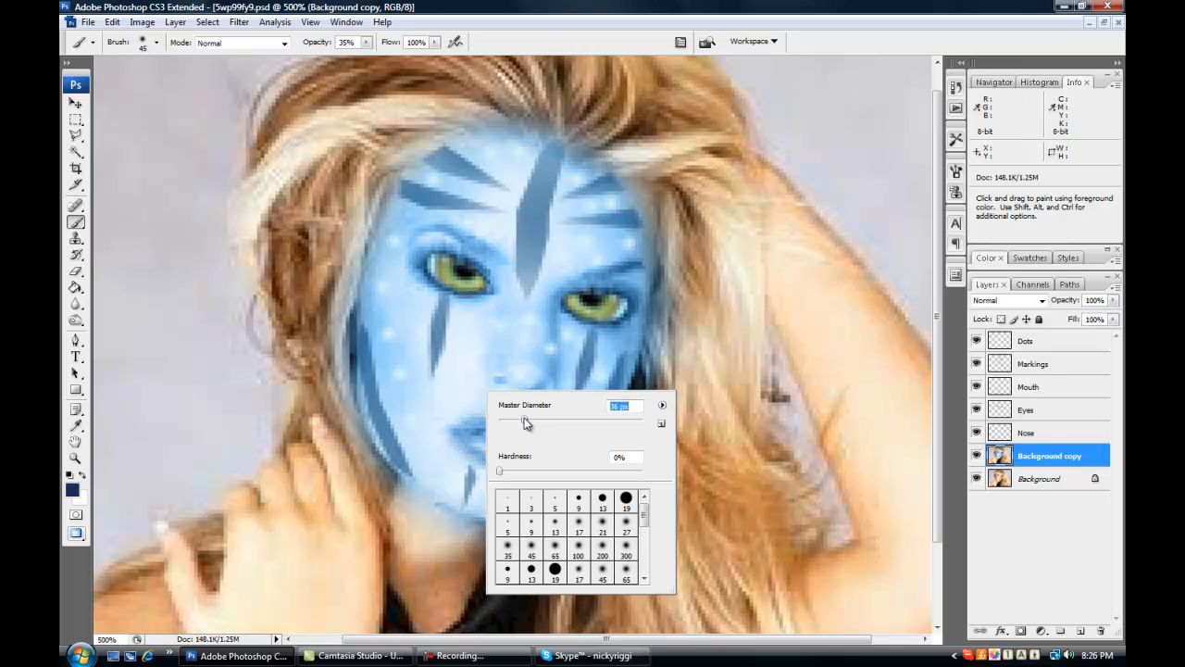
click(345, 42)
text(5)
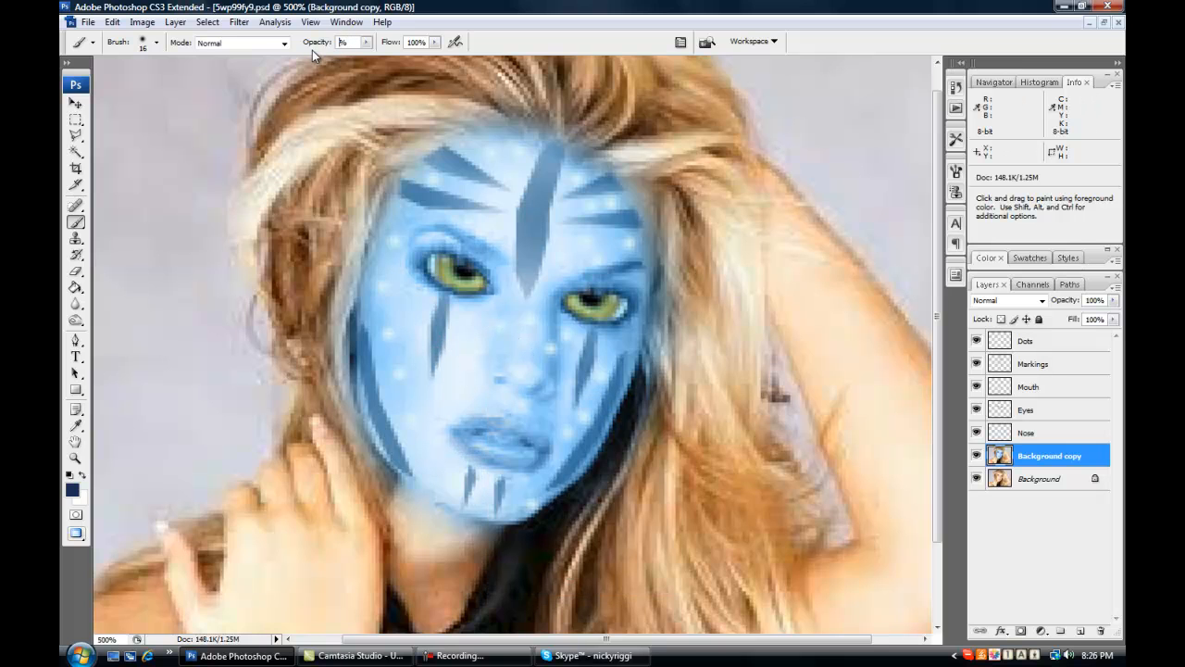
text(15)
Try shading the outer edge of the face on the Background copy layer with soft 16 px and 12 px brushes at 15% opacity
mouse_move(399, 323)
mouse_down()
mouse_move(404, 368)
mouse_move(428, 416)
mouse_move(418, 365)
mouse_up()
key(ctrl+z)
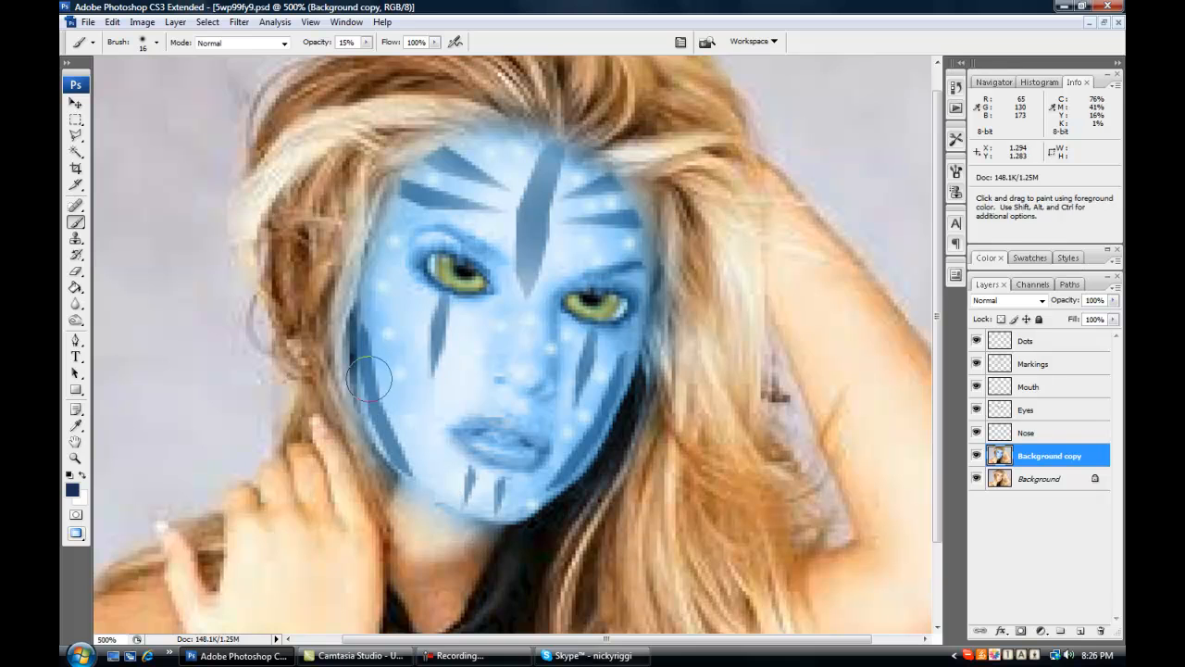
mouse_move(378, 312)
mouse_down()
mouse_move(375, 259)
mouse_move(404, 193)
mouse_move(382, 228)
mouse_move(375, 190)
mouse_move(412, 190)
mouse_move(476, 155)
mouse_move(567, 178)
mouse_move(628, 237)
mouse_move(656, 287)
mouse_move(631, 470)
mouse_up()
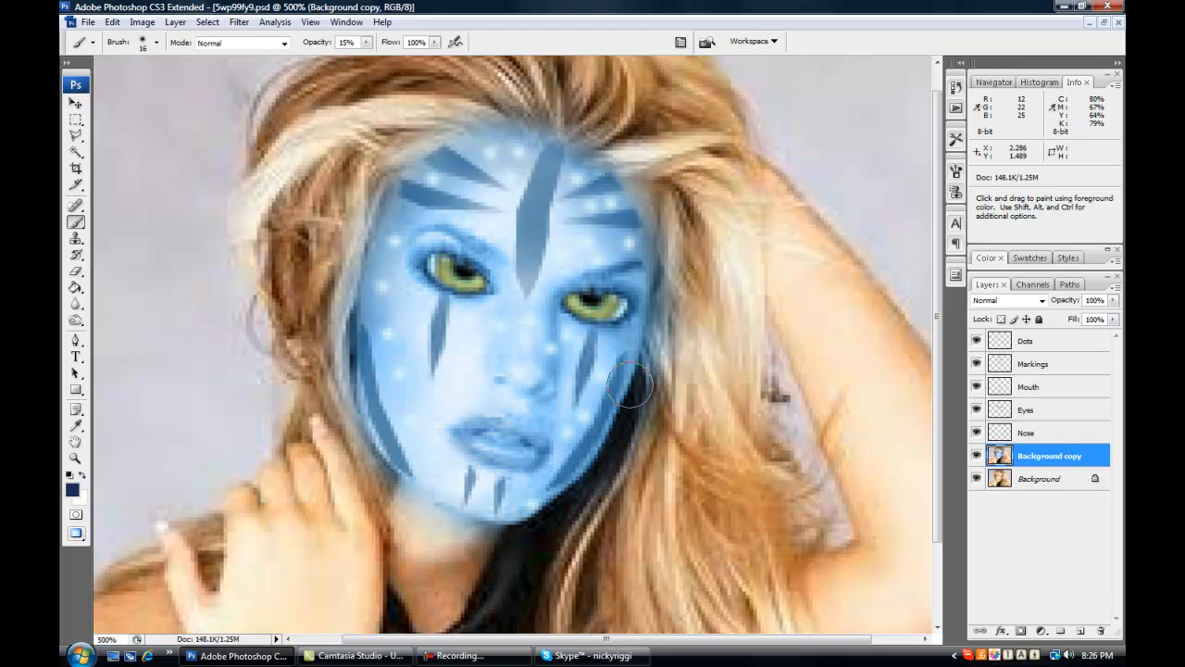
right_click(637, 283)
drag(664, 312, 656, 312)
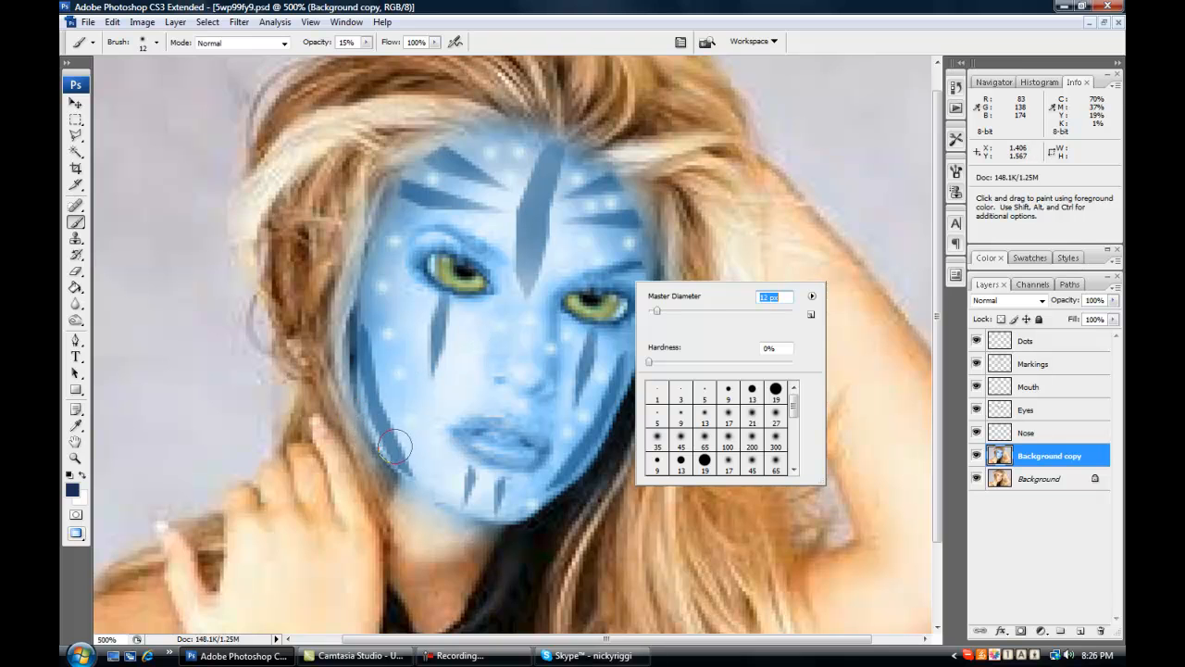
key(Return)
mouse_move(416, 469)
mouse_down()
mouse_move(500, 507)
mouse_move(573, 470)
mouse_move(634, 350)
mouse_move(644, 294)
mouse_move(630, 233)
mouse_move(632, 275)
mouse_up()
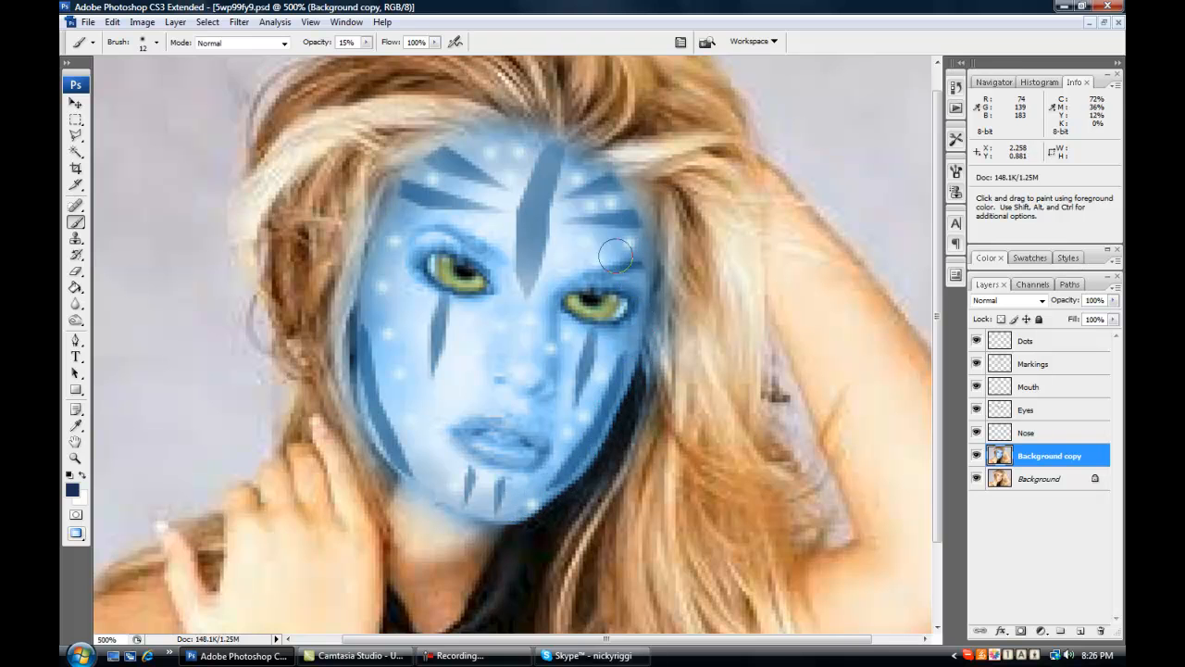
key(ctrl)
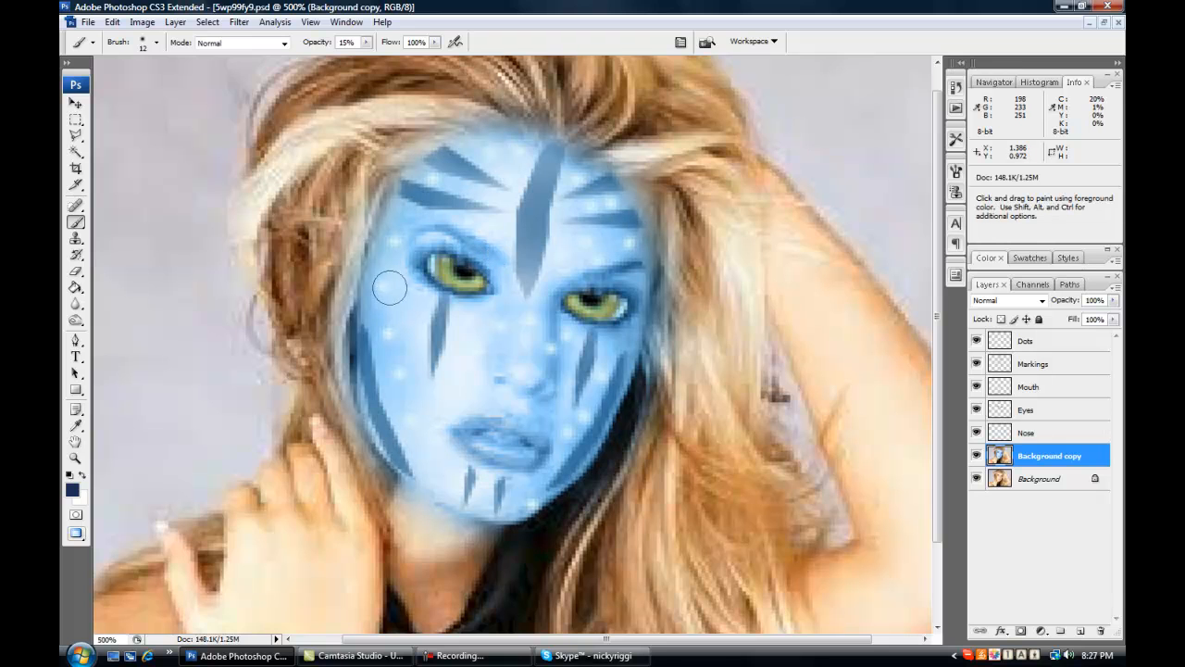
Shade along the forehead, cheeks and jawline on the Background copy layer in dark blue with a soft 8 px brush
right_click(376, 320)
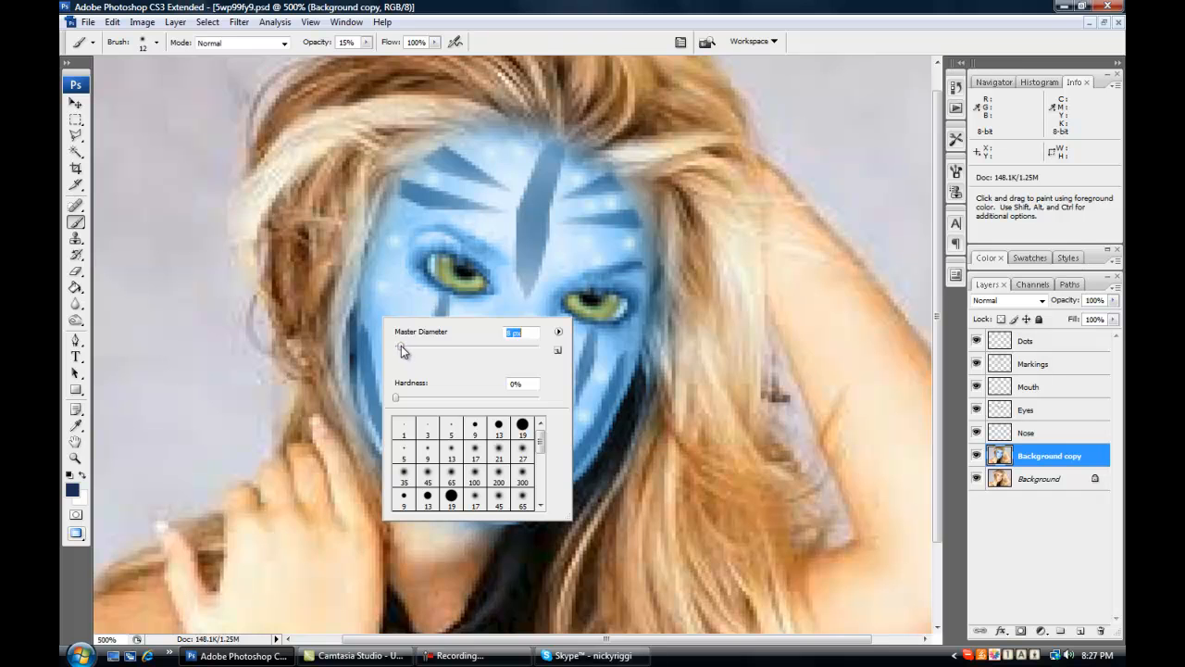
key(Return)
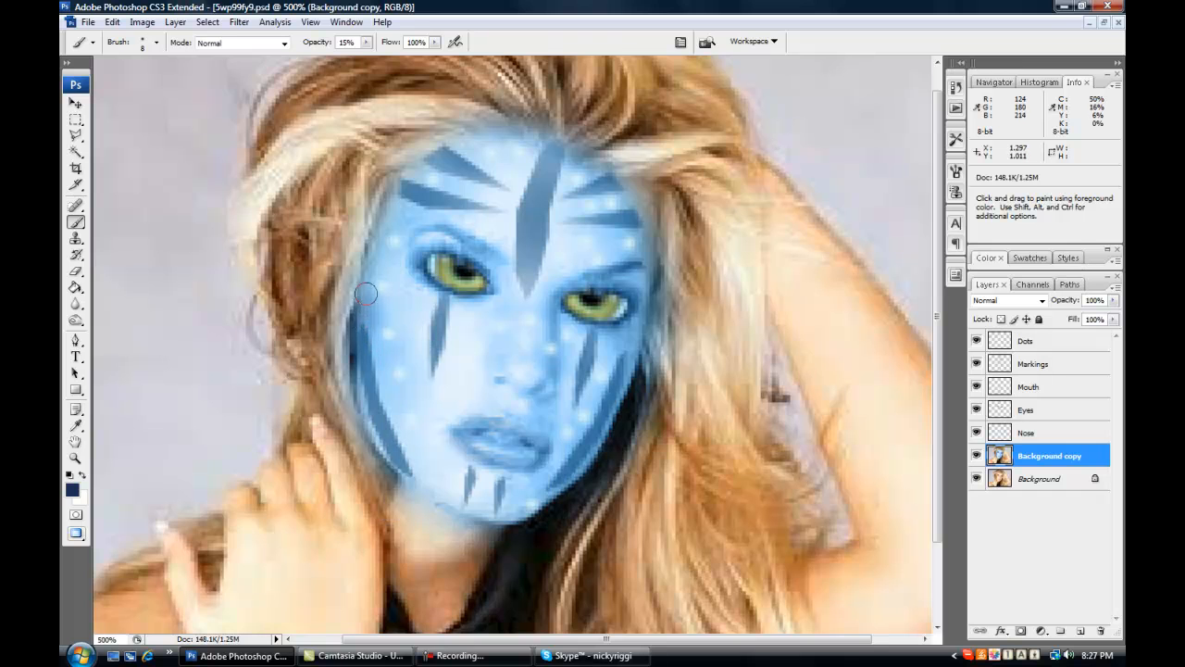
mouse_move(421, 175)
mouse_down()
mouse_move(495, 144)
mouse_move(536, 145)
mouse_move(597, 176)
mouse_move(620, 207)
mouse_move(643, 288)
mouse_move(627, 361)
mouse_up()
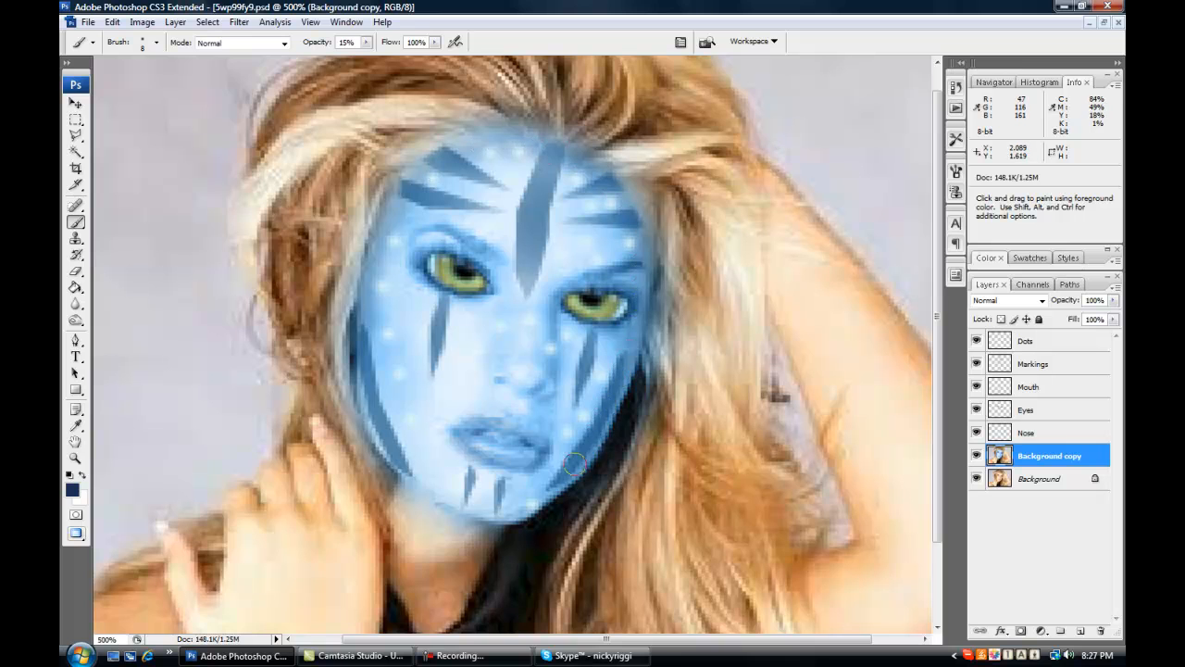
mouse_move(550, 494)
mouse_down()
mouse_move(502, 512)
mouse_move(389, 478)
mouse_up()
mouse_move(454, 495)
mouse_down()
mouse_move(380, 442)
mouse_move(357, 389)
mouse_up()
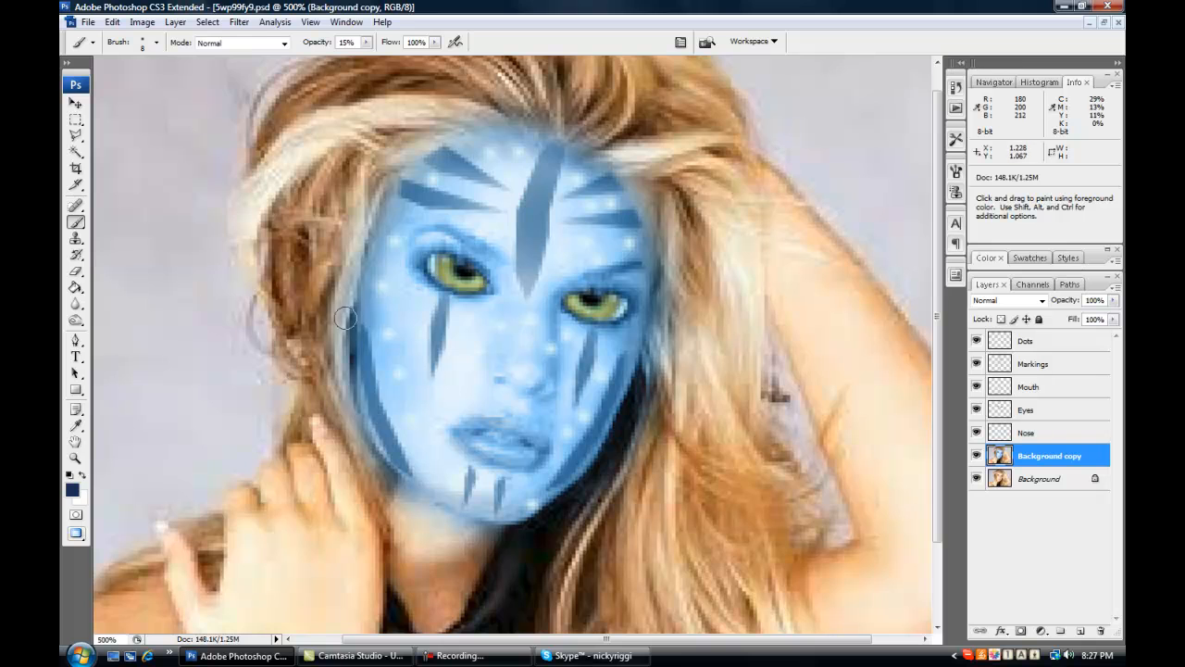
Set the brush blending mode to Color and its opacity to 50%
click(283, 43)
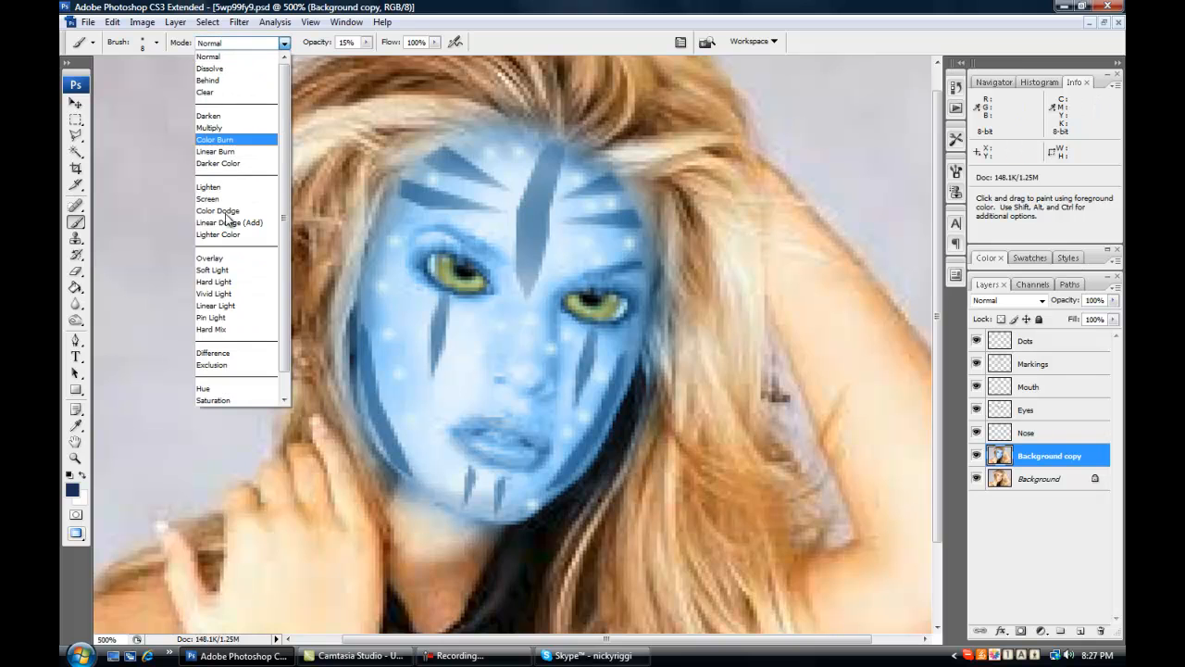
click(227, 388)
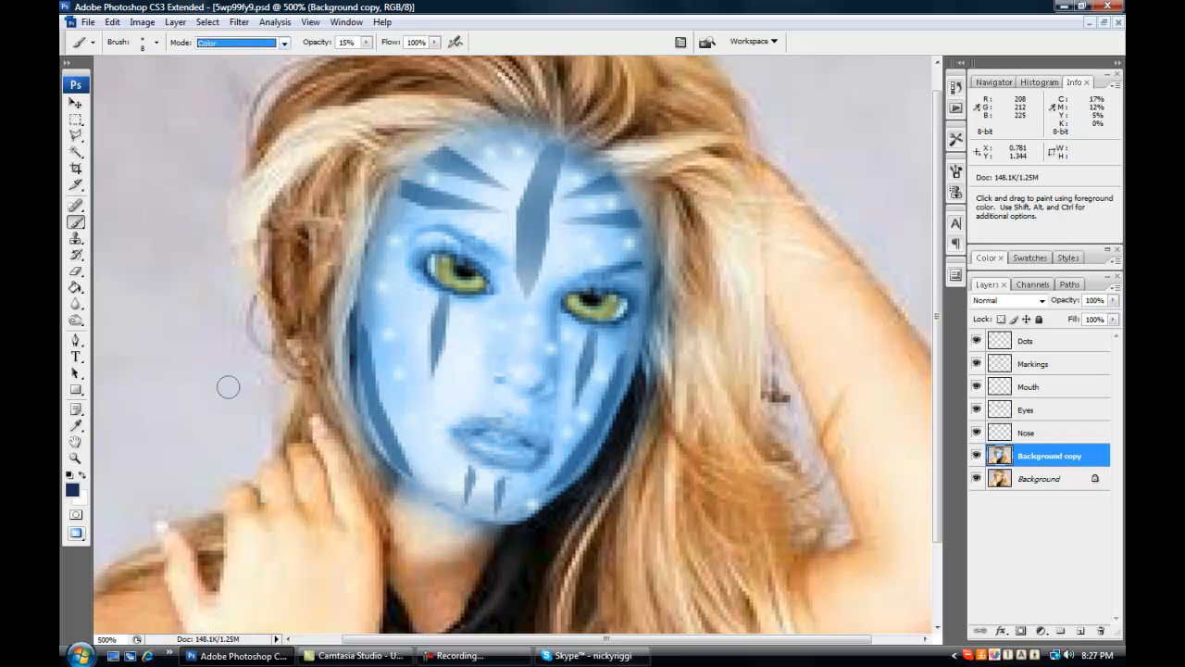
key(ctrl+plus)
key(ctrl+plus)
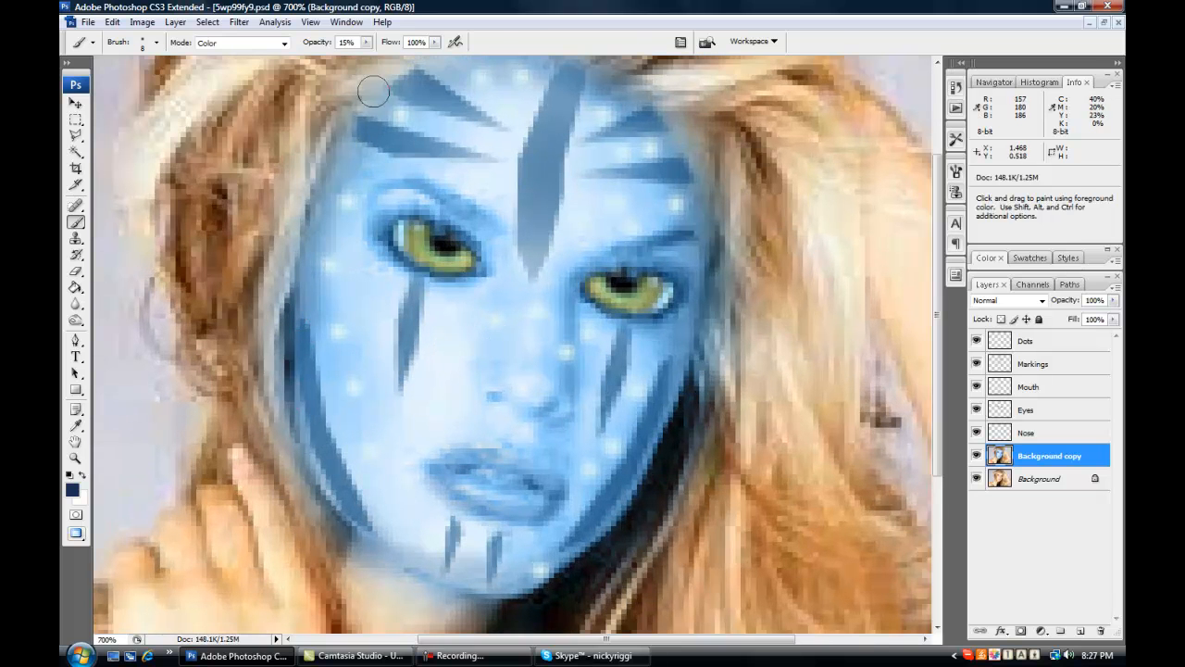
text(31)
key(Return)
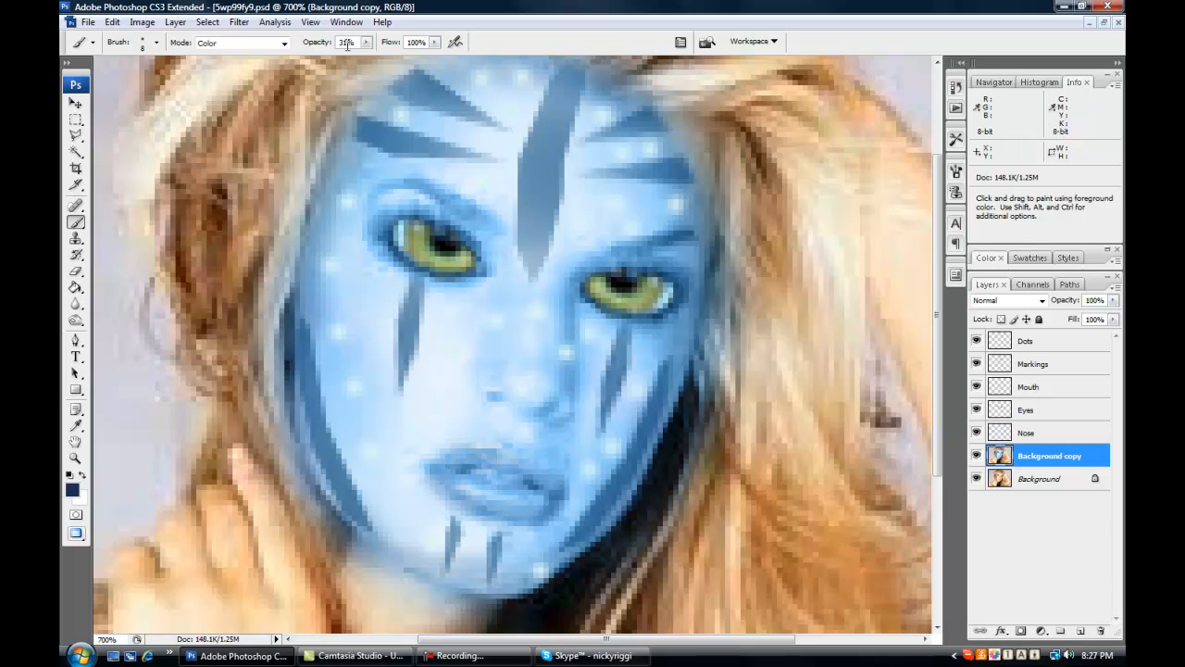
text(0)
Examine the whole portrait at 200% zoom
key(ctrl+minus)
key(ctrl+minus)
key(ctrl+minus)
key(ctrl+minus)
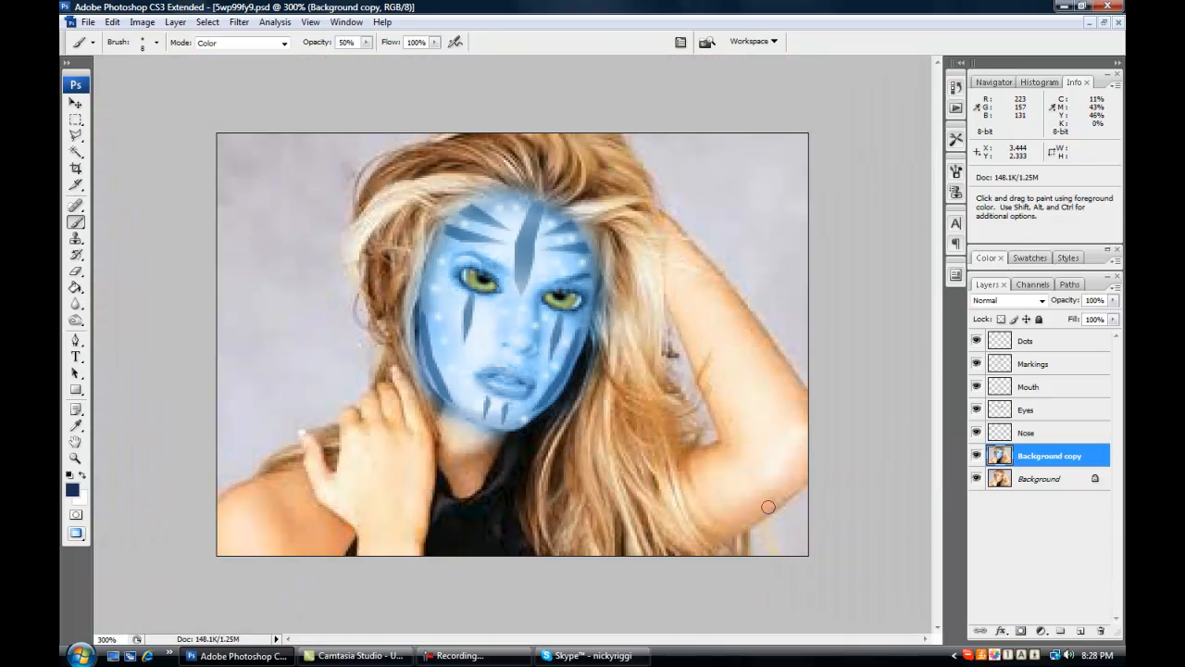
key(ctrl+minus)
key(ctrl+minus)
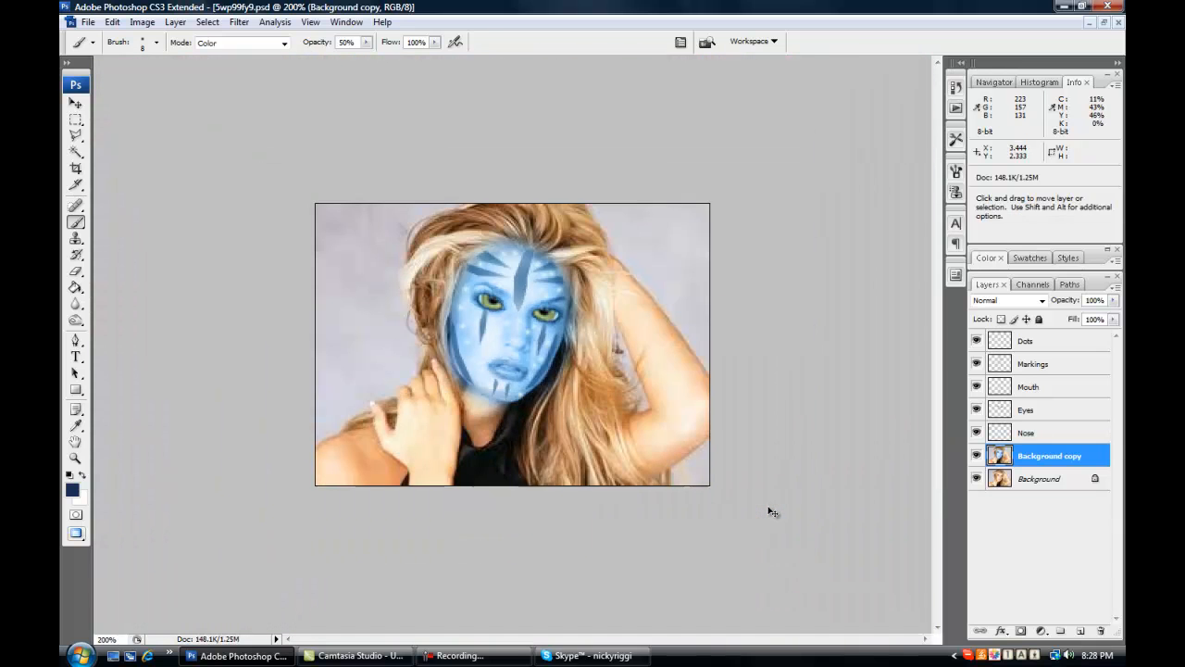